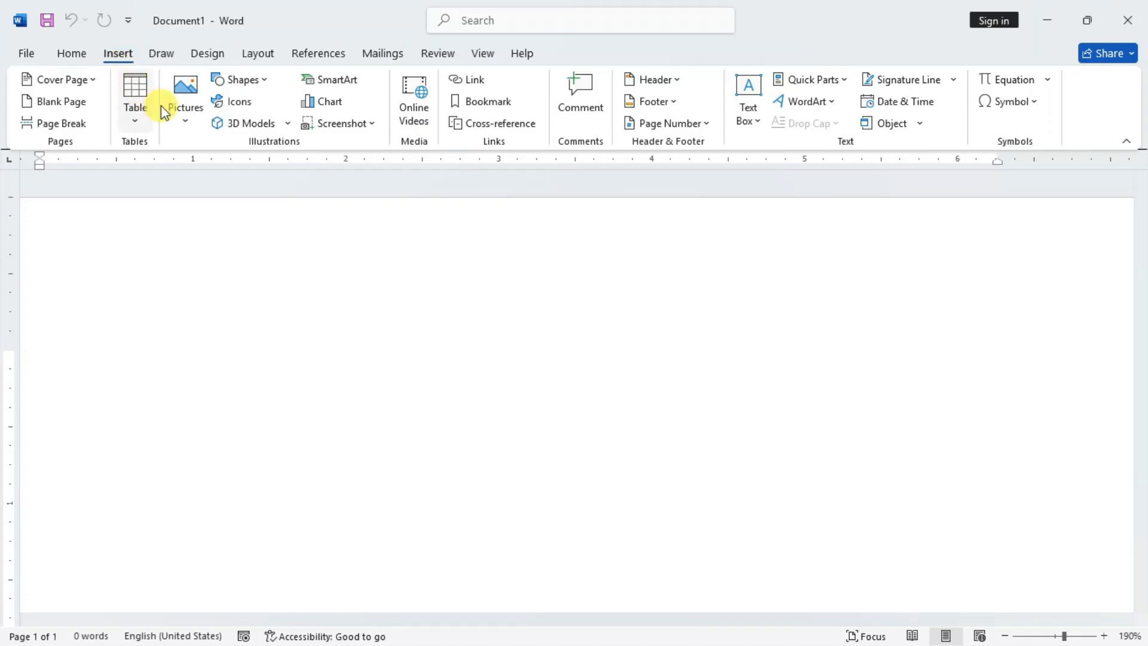
# Step: Open the Insert Picture dialog for pictures stored on this device and move it toward the middle of the document
pyautogui.click(189, 123)
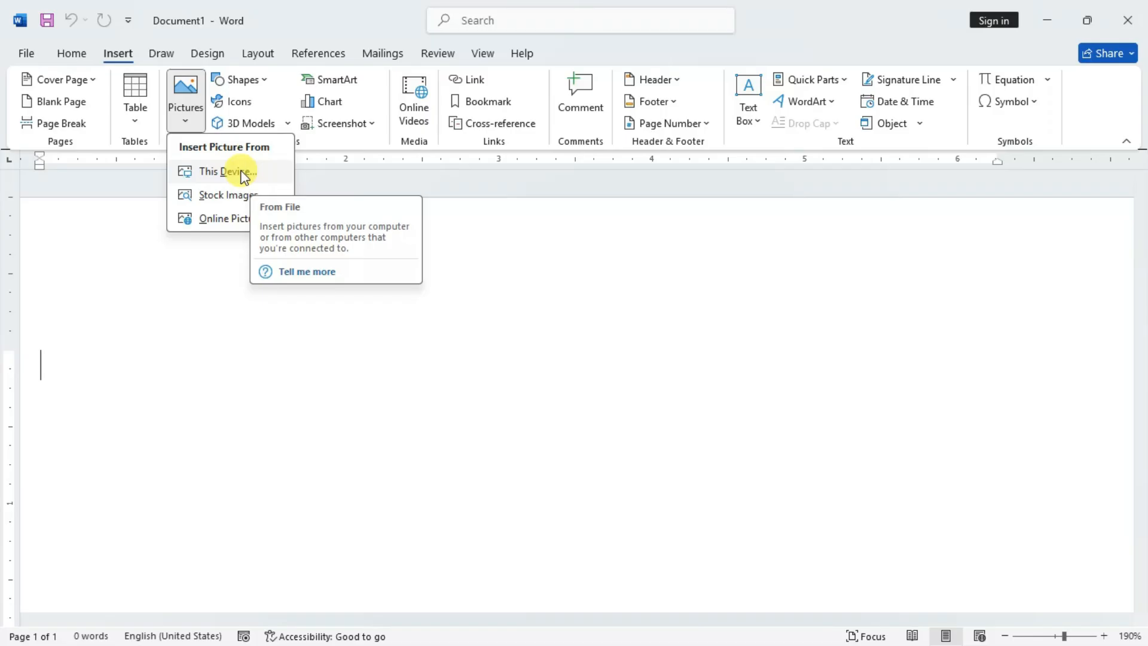
pyautogui.click(200, 122)
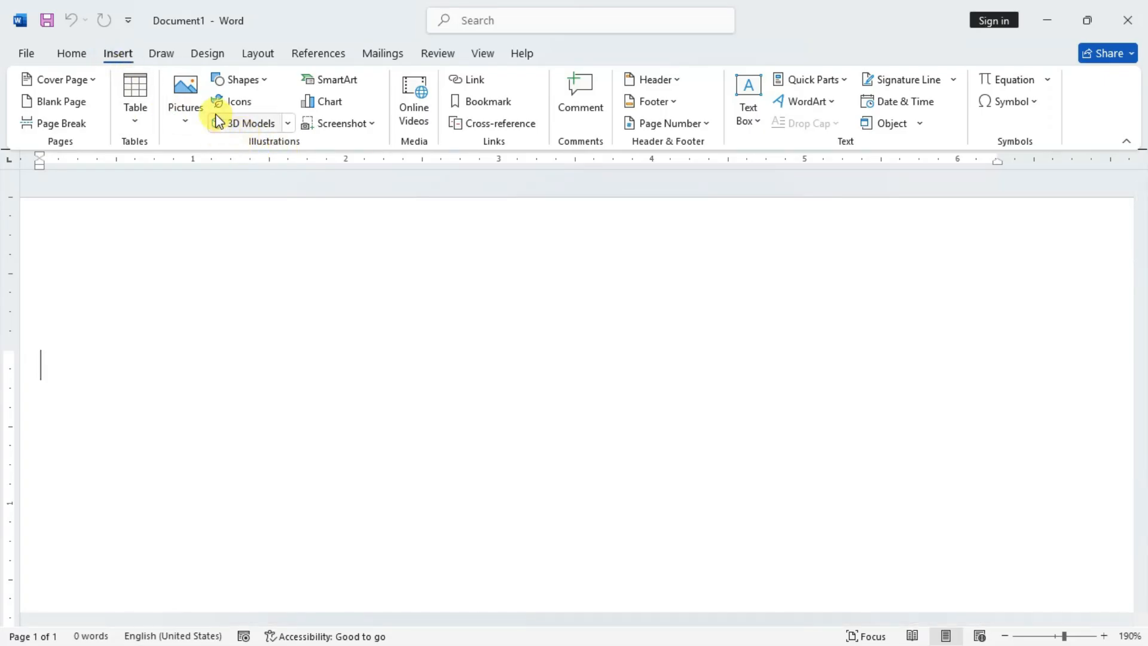
pyautogui.click(192, 114)
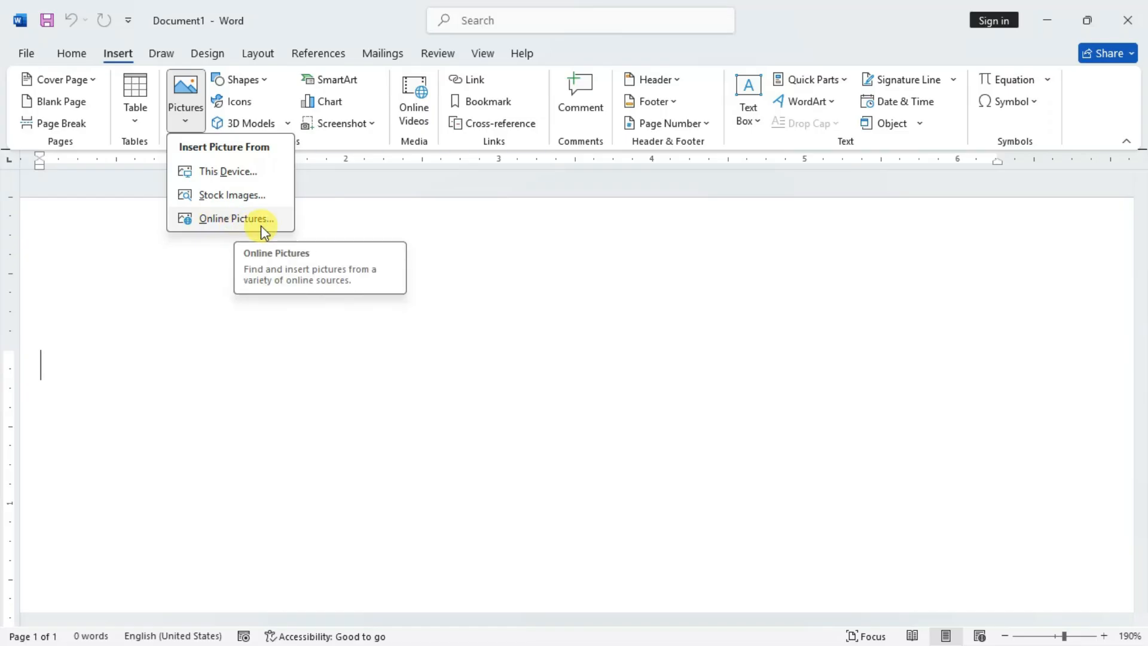
pyautogui.click(227, 171)
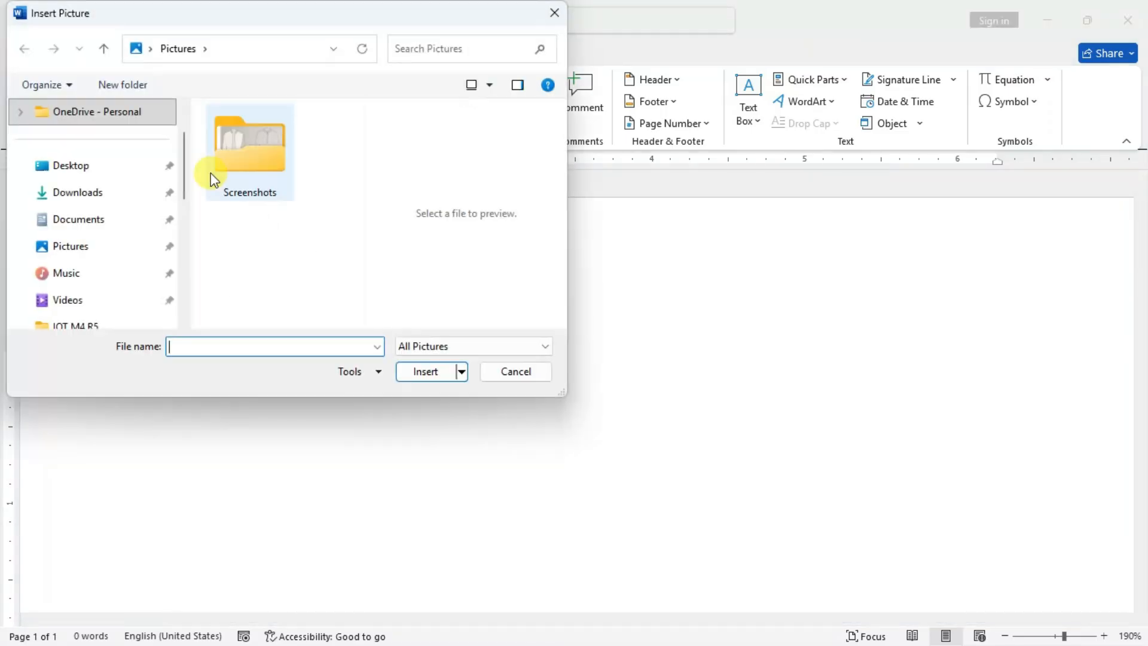
pyautogui.moveTo(236, 24); pyautogui.dragTo(471, 126)
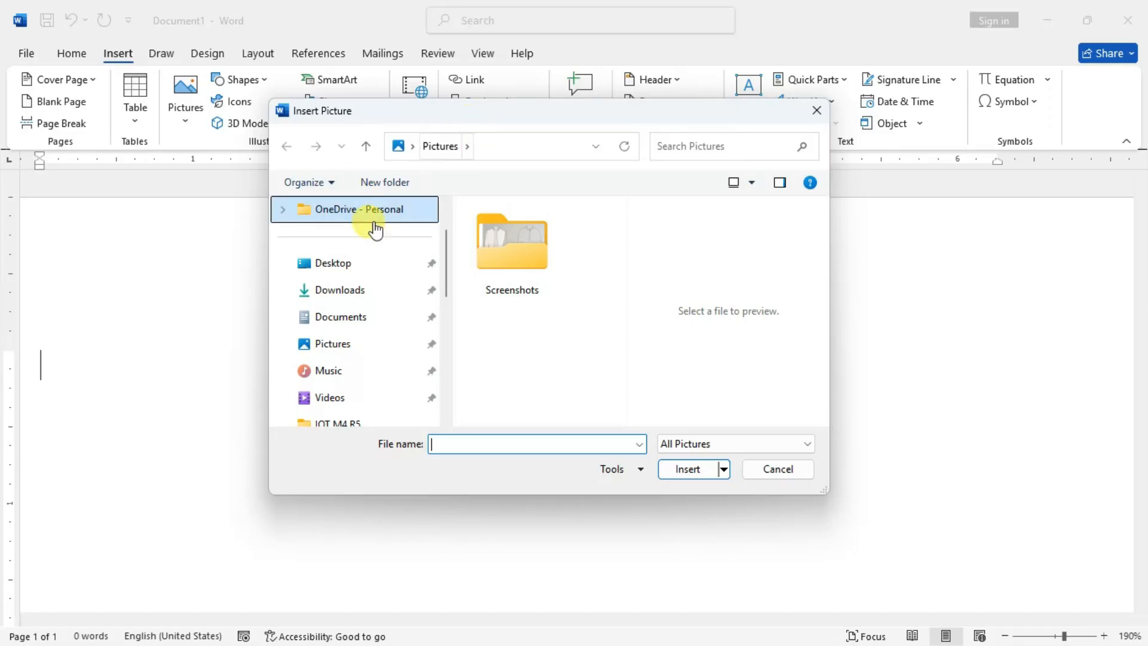
# Step: Look through the Desktop, Documents and Pictures folders in the picture dialog and return to Downloads
pyautogui.click(351, 271)
pyautogui.click(344, 290)
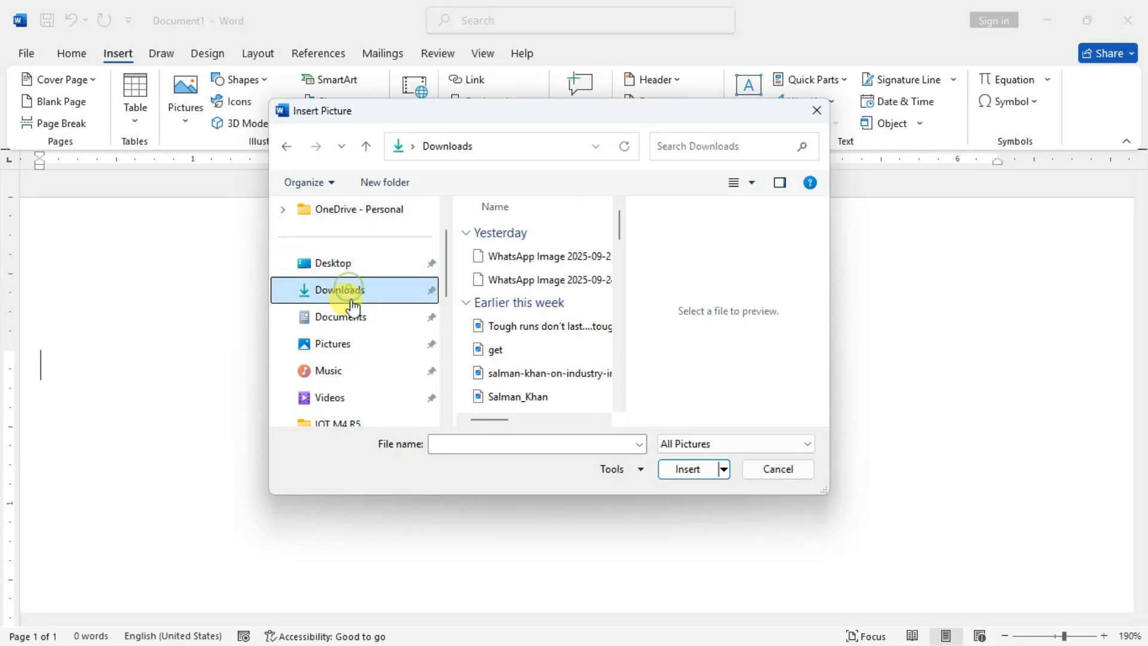
pyautogui.click(351, 317)
pyautogui.click(351, 344)
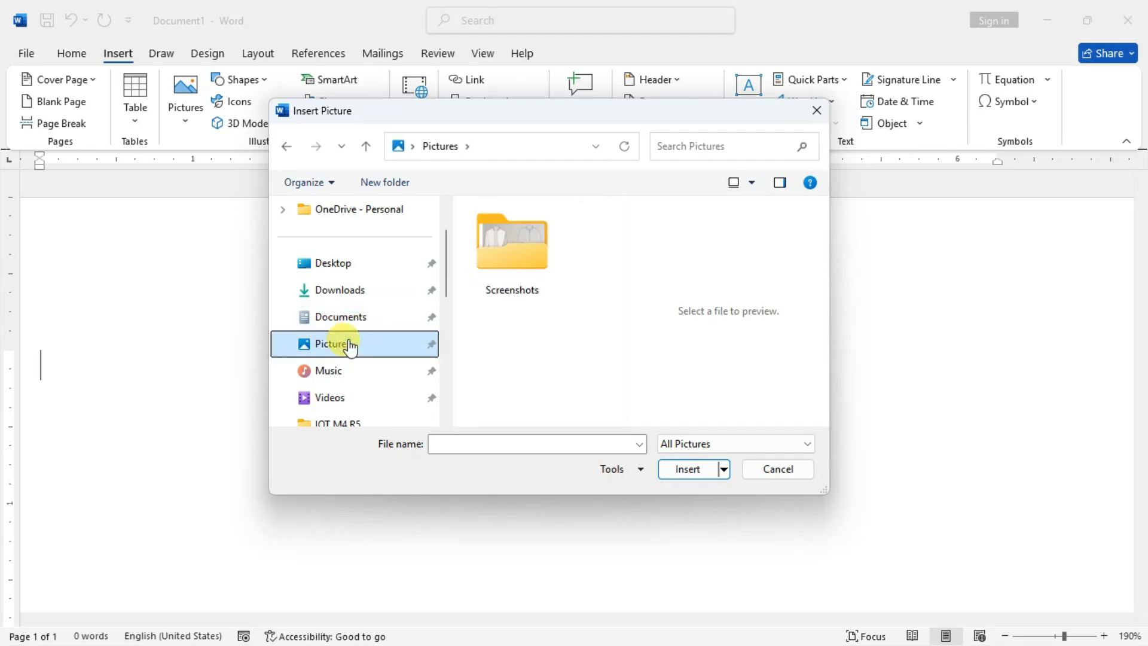
pyautogui.click(351, 318)
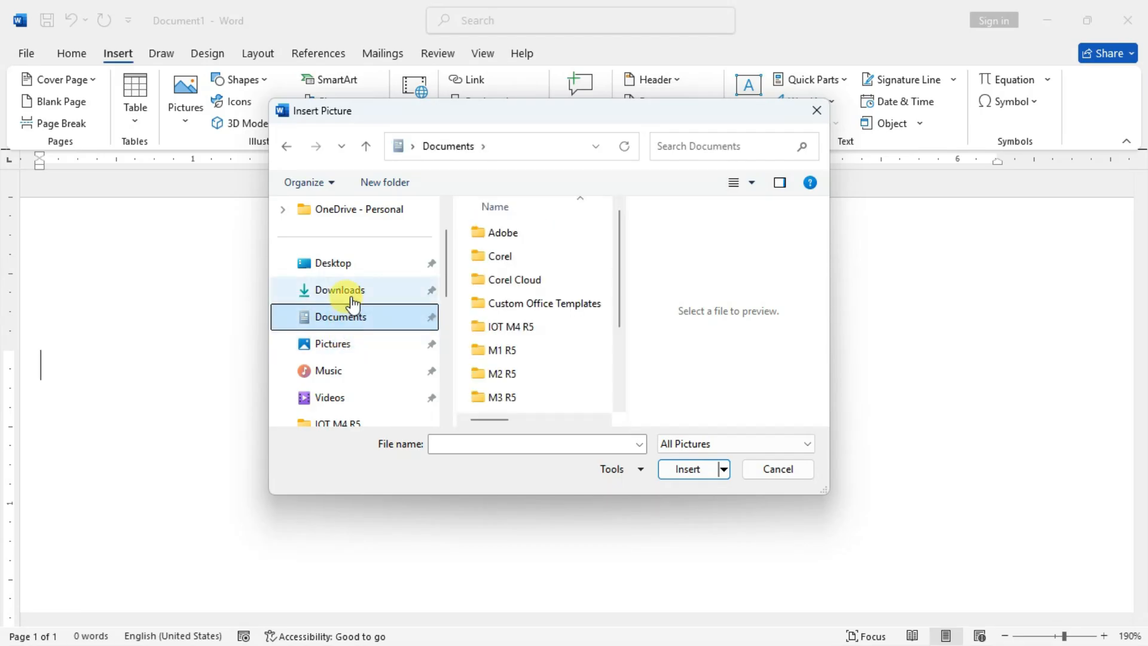
pyautogui.click(352, 298)
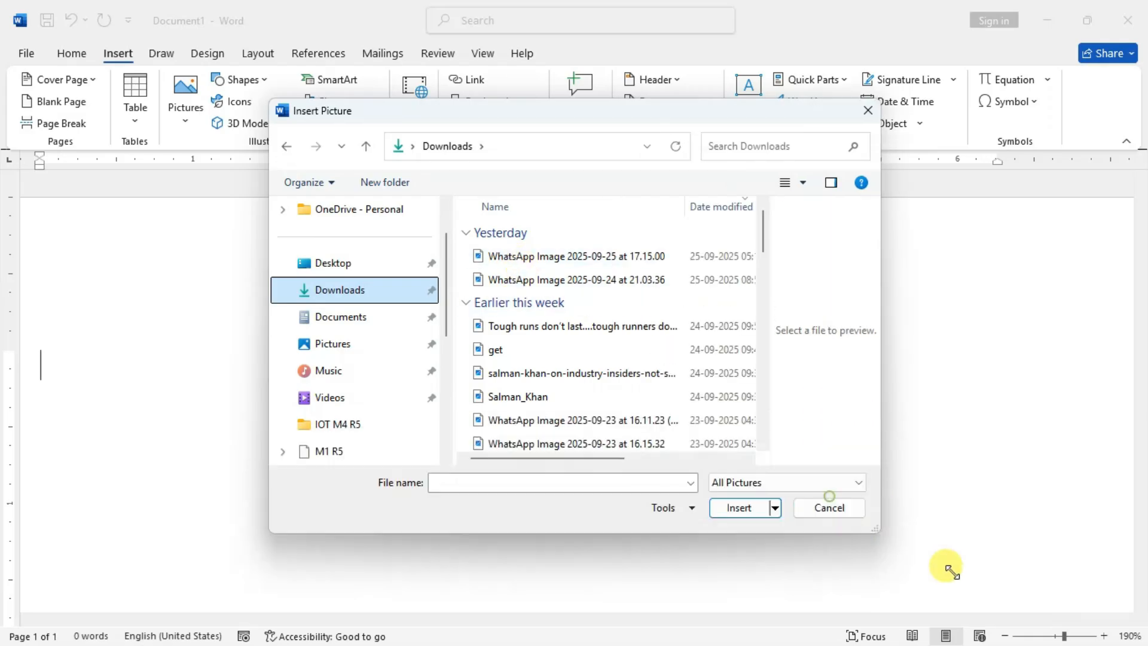
# Step: Enlarge the Insert Picture dialog, reposition it over the document and bring the start of its folder list into view
pyautogui.moveTo(825, 492); pyautogui.dragTo(945, 562)
pyautogui.moveTo(694, 117); pyautogui.dragTo(619, 73)
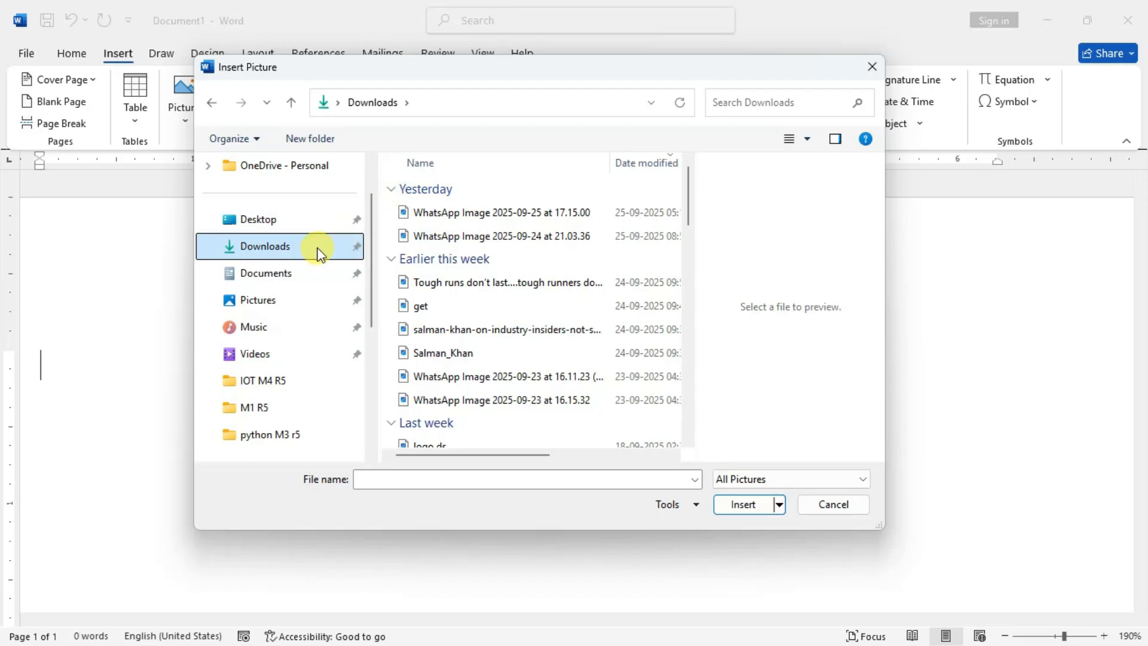
pyautogui.scroll(1, 318, 253)
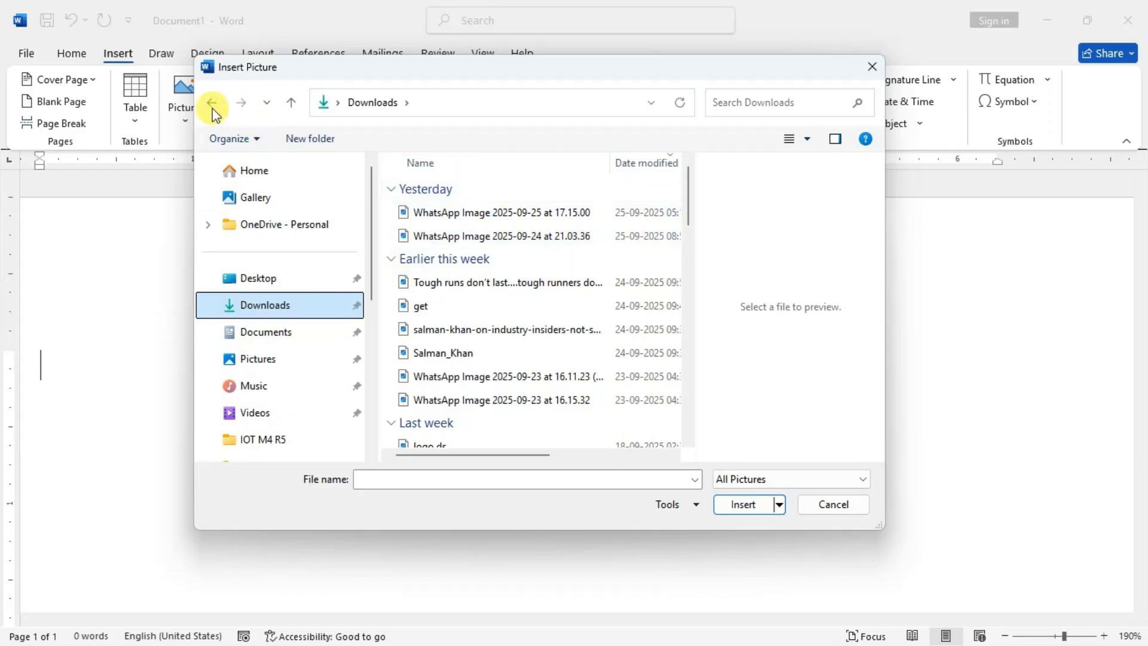
pyautogui.moveTo(345, 67)
pyautogui.mouseDown()
pyautogui.moveTo(335, 77)
pyautogui.moveTo(334, 65)
pyautogui.mouseUp()
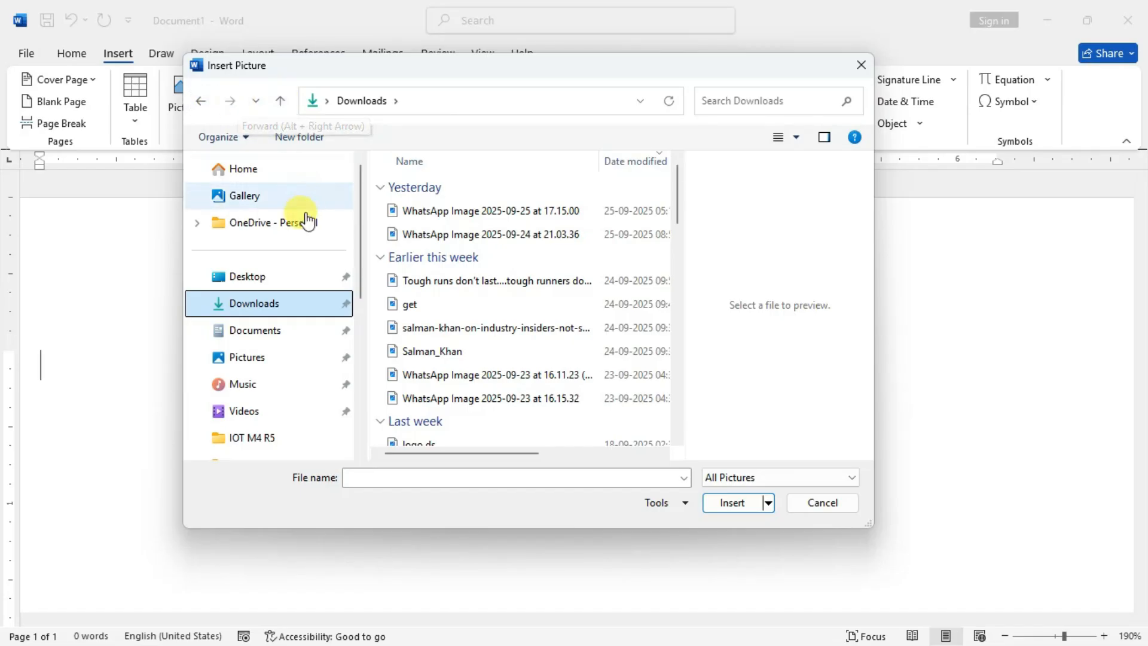
# Step: Open the PDF folder inside IOT M4 R5 from the picture dialog
pyautogui.click(278, 333)
pyautogui.click(231, 444)
pyautogui.doubleClick(457, 187)
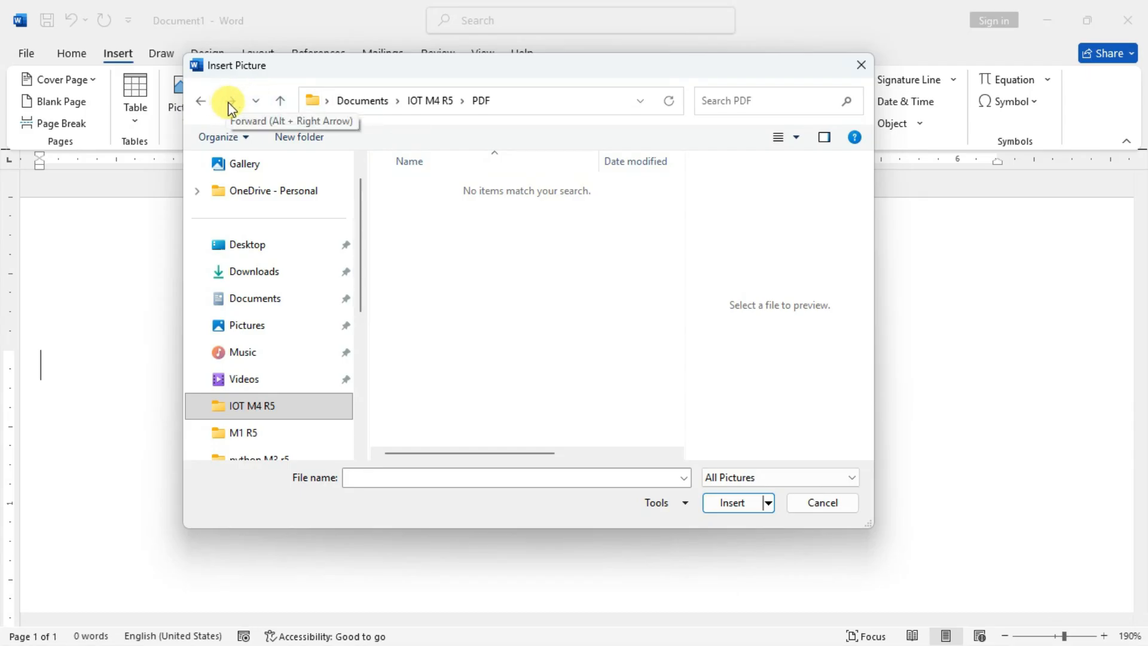
# Step: Go back and forward through the visited folders between PDF and Documents, ending in the PDF folder
pyautogui.click(201, 101)
pyautogui.click(201, 101)
pyautogui.click(228, 102)
pyautogui.click(228, 101)
pyautogui.click(201, 101)
pyautogui.click(201, 101)
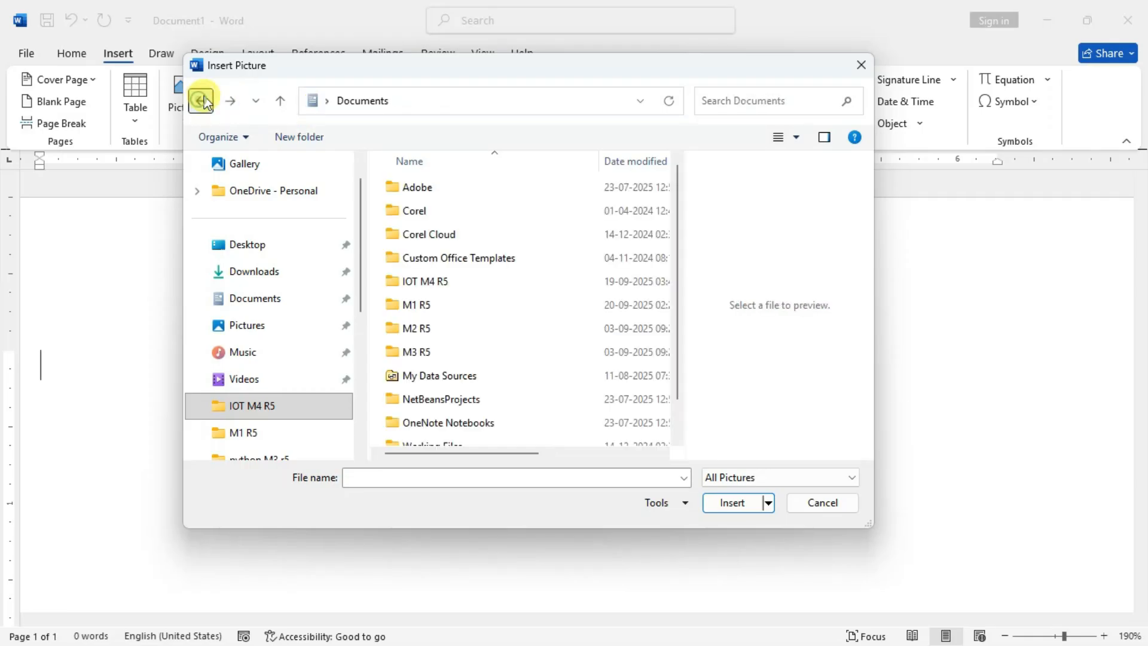
pyautogui.click(230, 100)
pyautogui.click(230, 101)
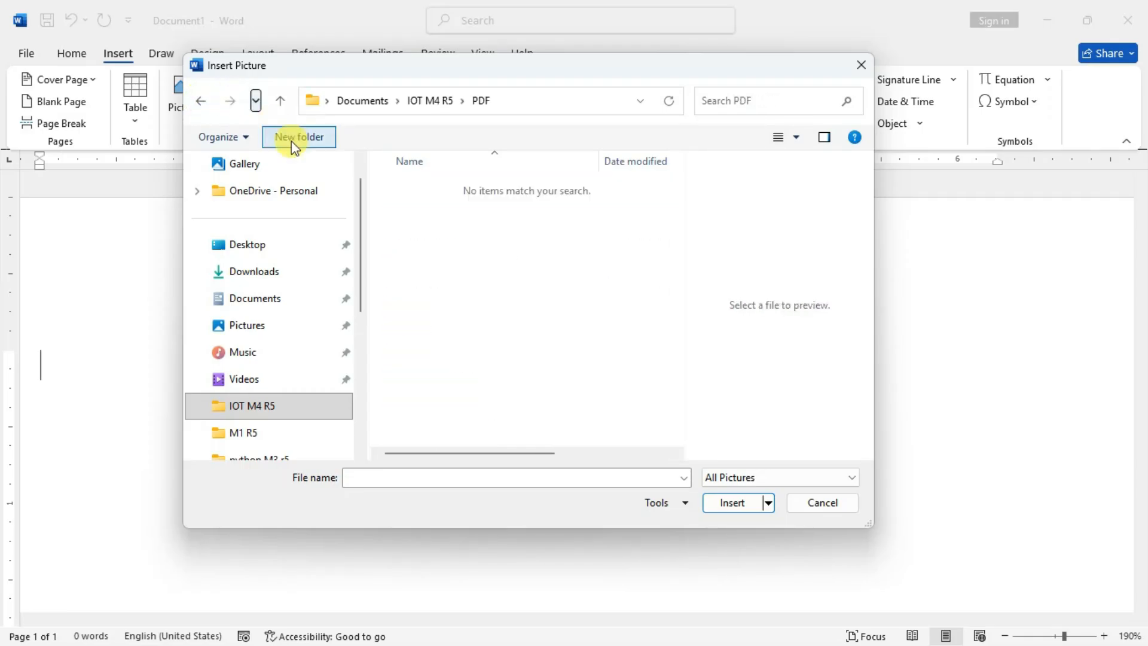
# Step: Go up two levels from the PDF folder to Documents and view the recently visited locations
pyautogui.click(280, 107)
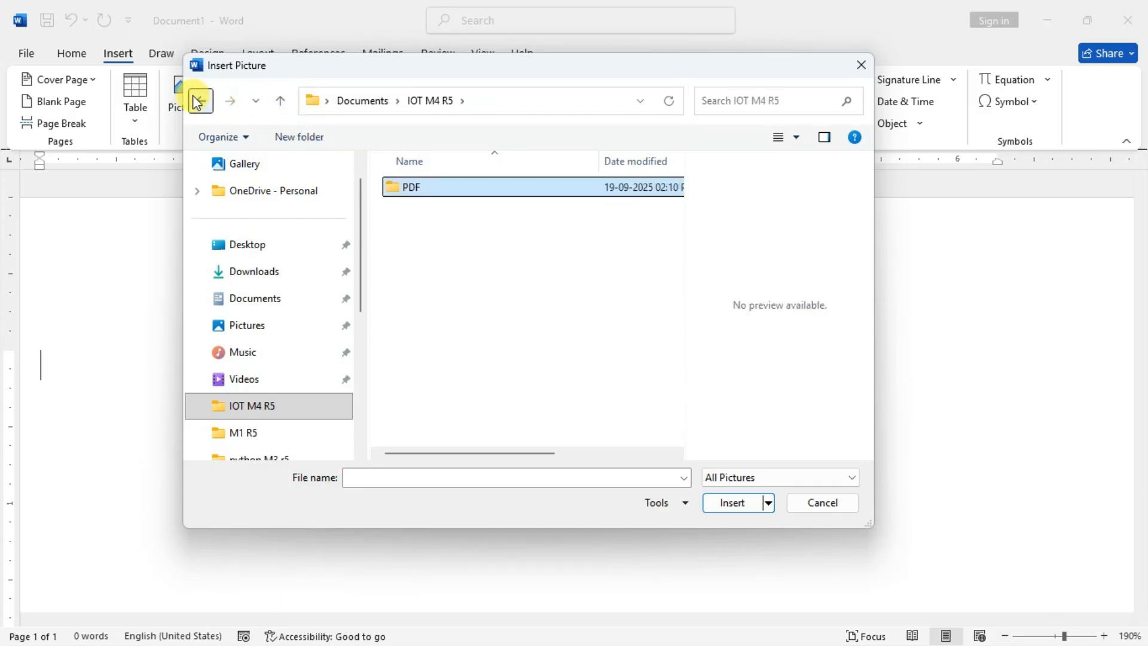
pyautogui.click(279, 101)
pyautogui.click(256, 101)
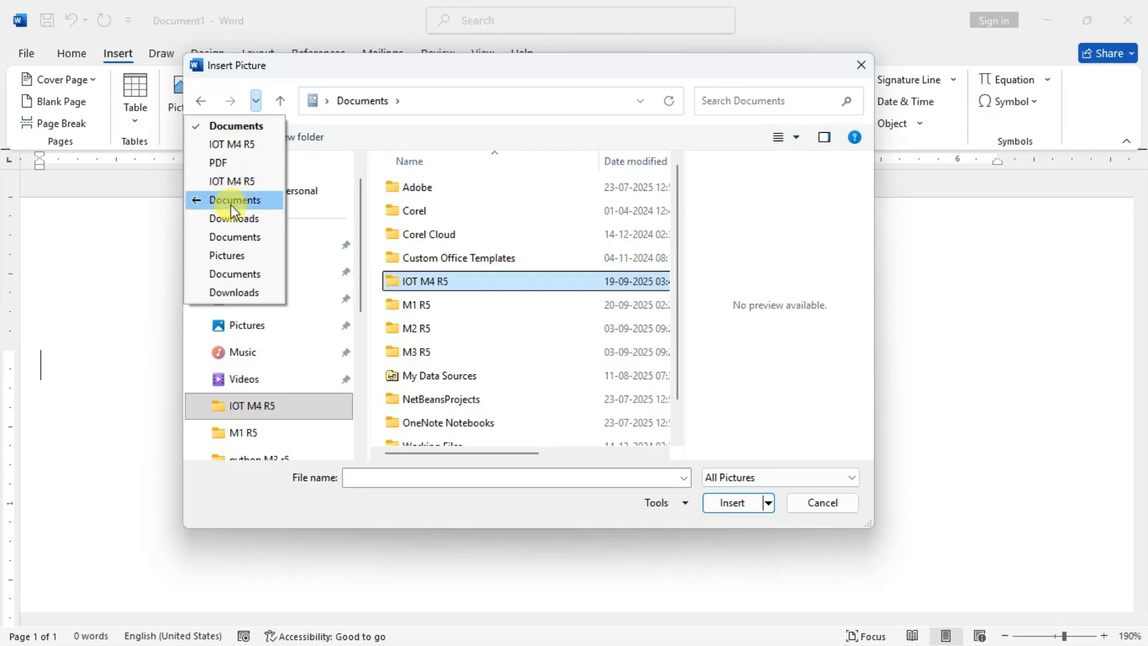
pyautogui.click(455, 210)
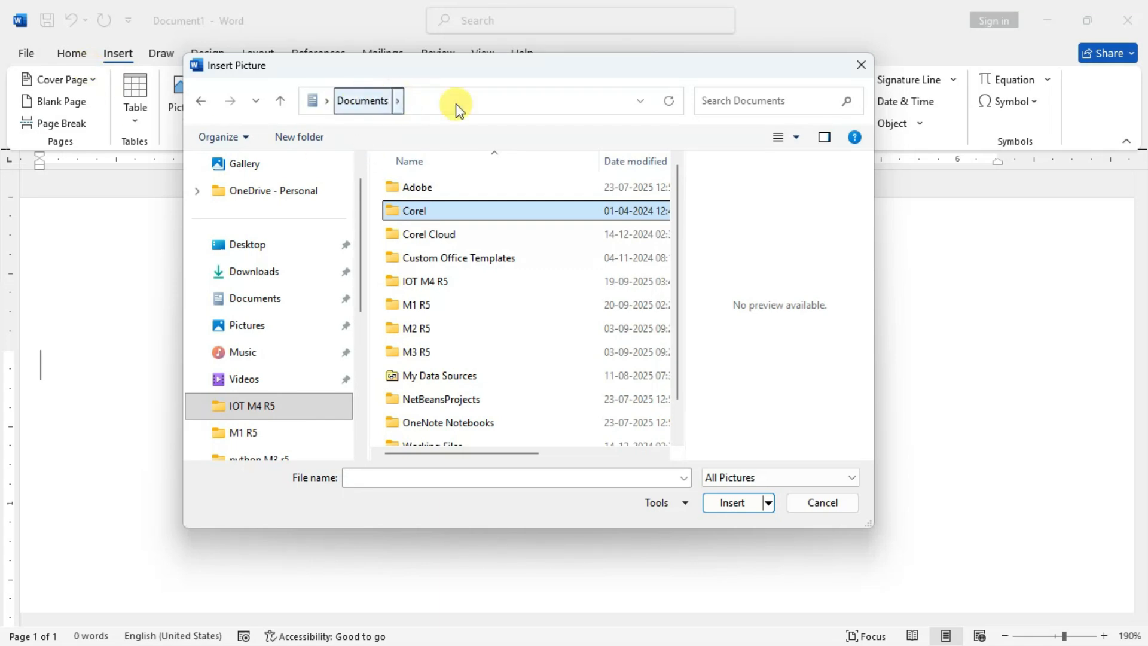
# Step: Show the current folder path in editable form, open the M1 R5 folder in Documents and activate its file search
pyautogui.click(641, 110)
pyautogui.click(649, 112)
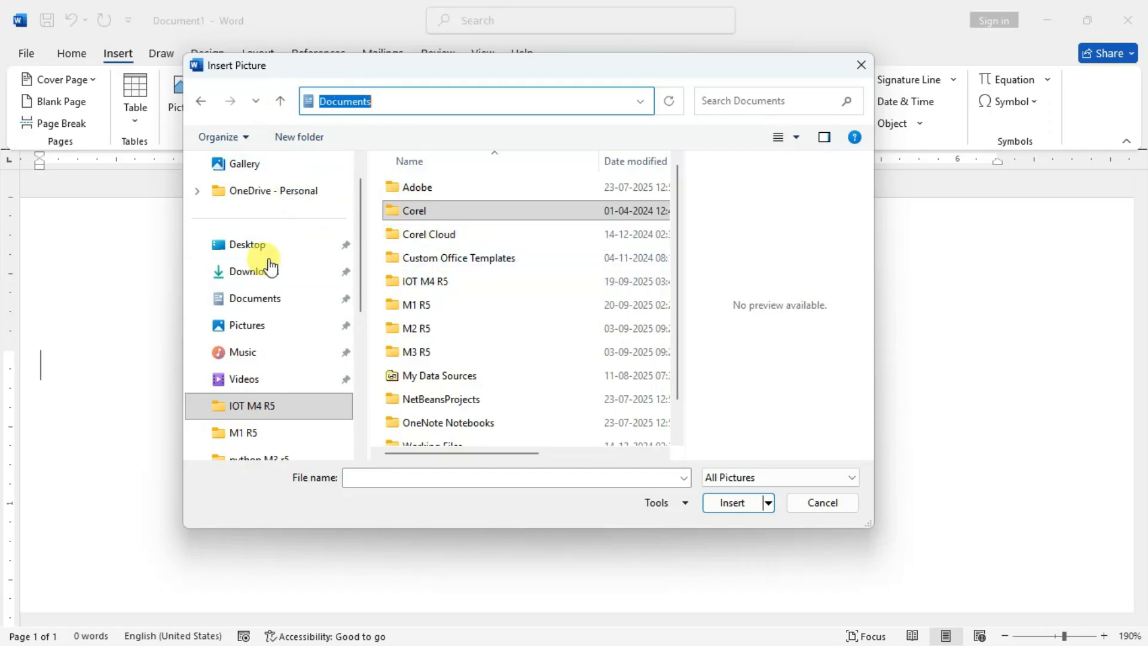
pyautogui.click(248, 298)
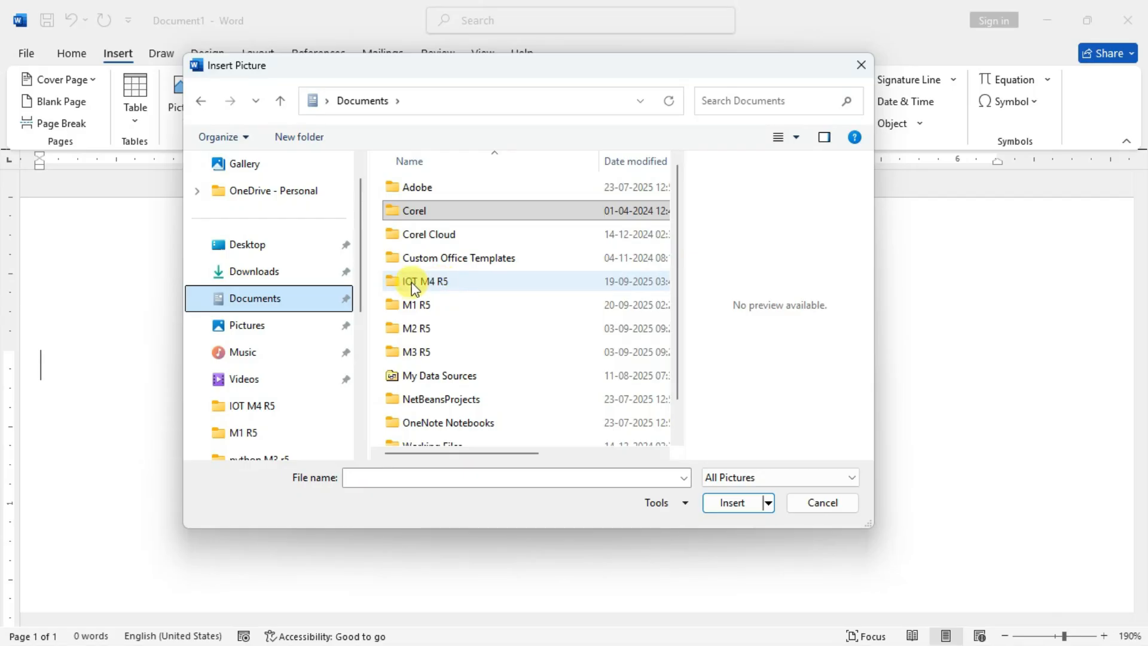
pyautogui.doubleClick(415, 307)
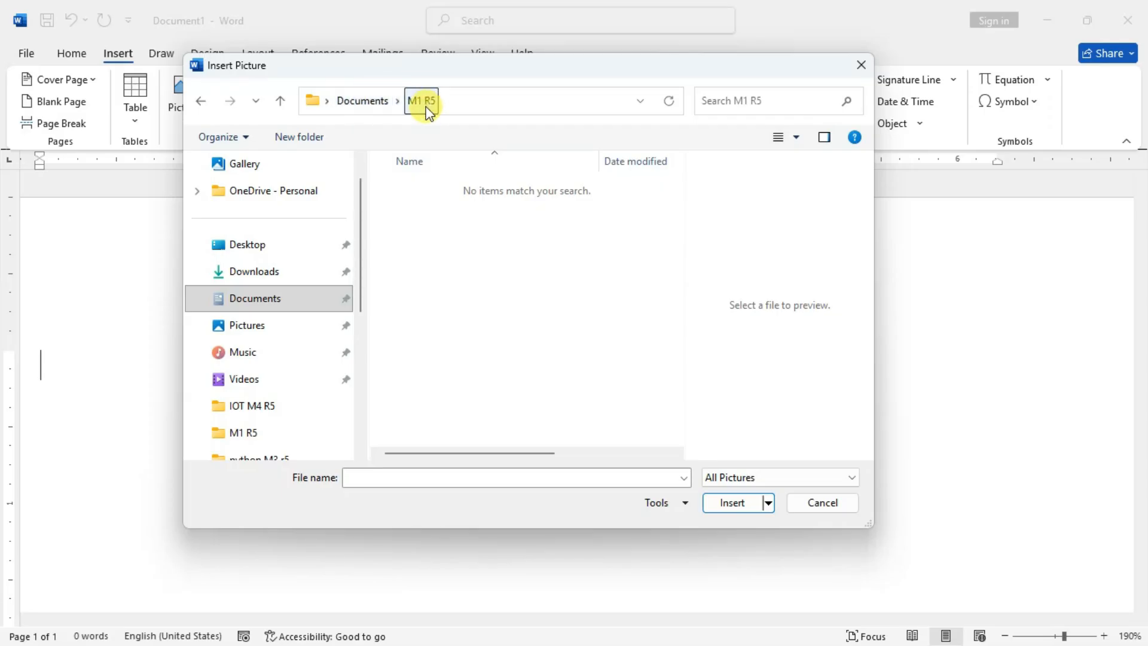
pyautogui.click(716, 105)
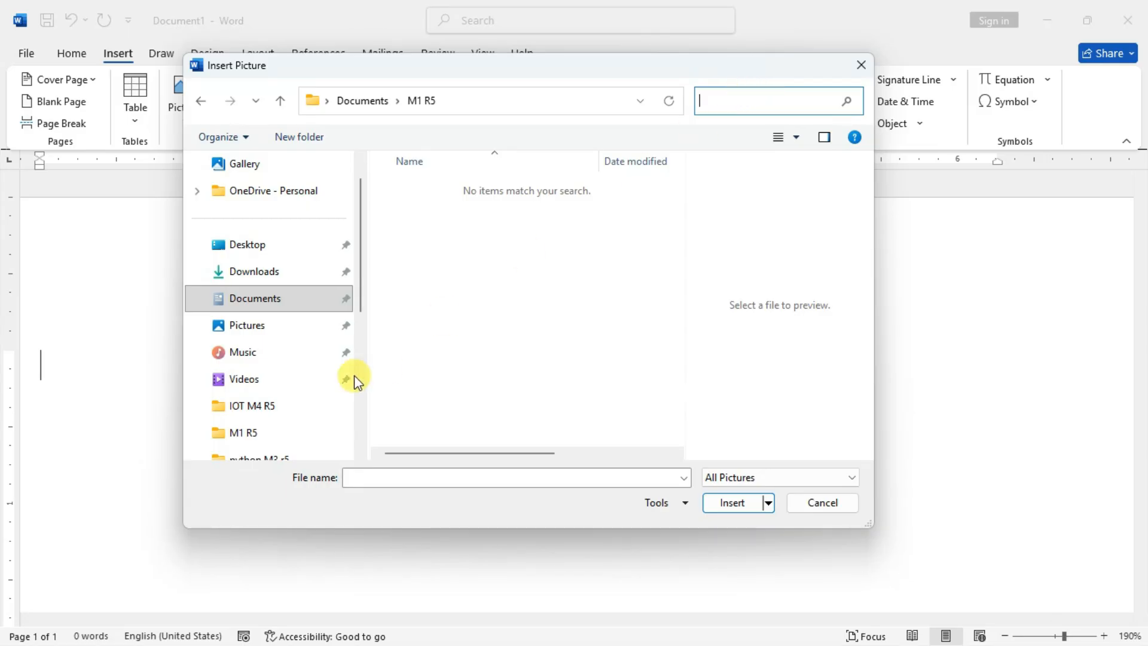
# Step: Open Local Disk (D:) in the picture dialog and activate the file search for that drive
pyautogui.scroll(-3, 279, 327)
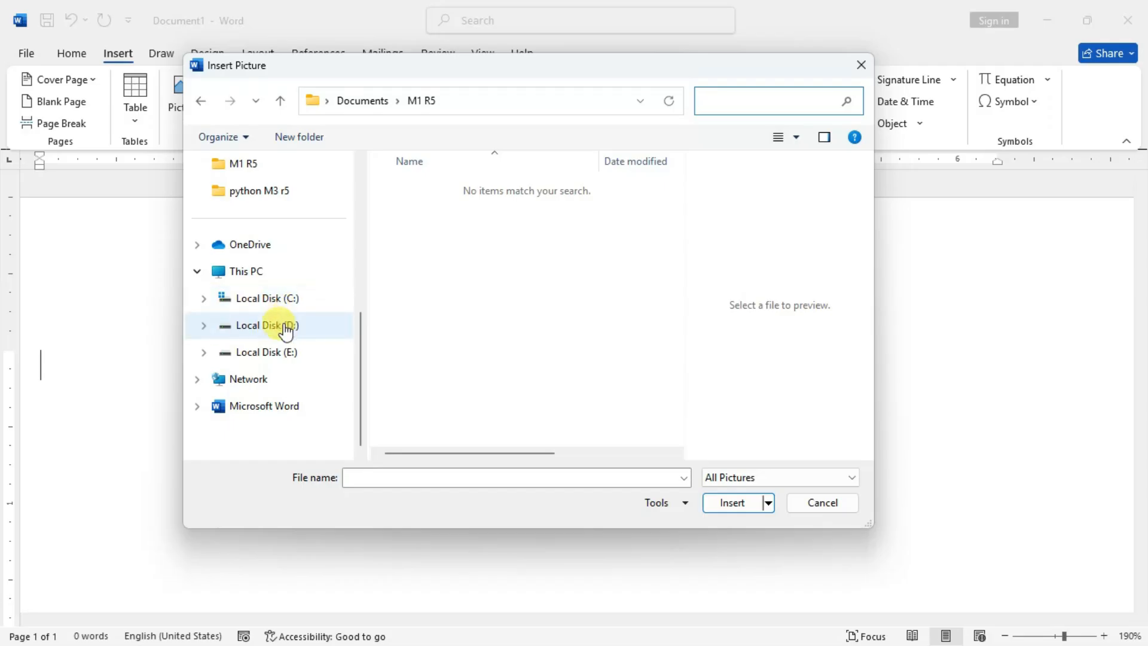
pyautogui.click(286, 328)
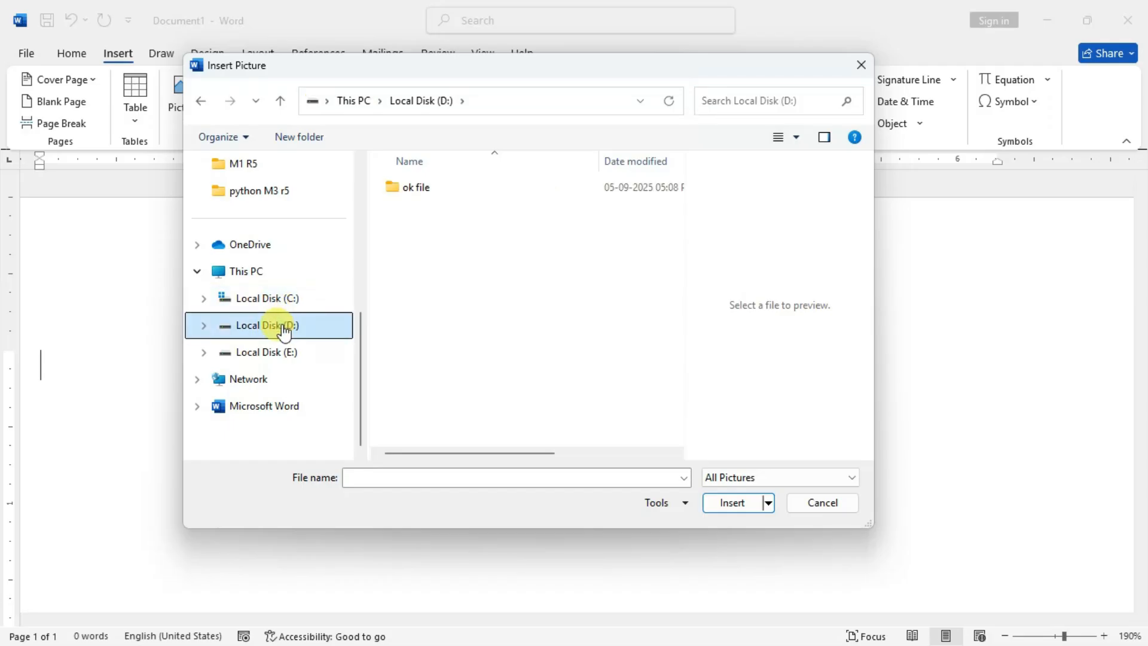
pyautogui.click(721, 95)
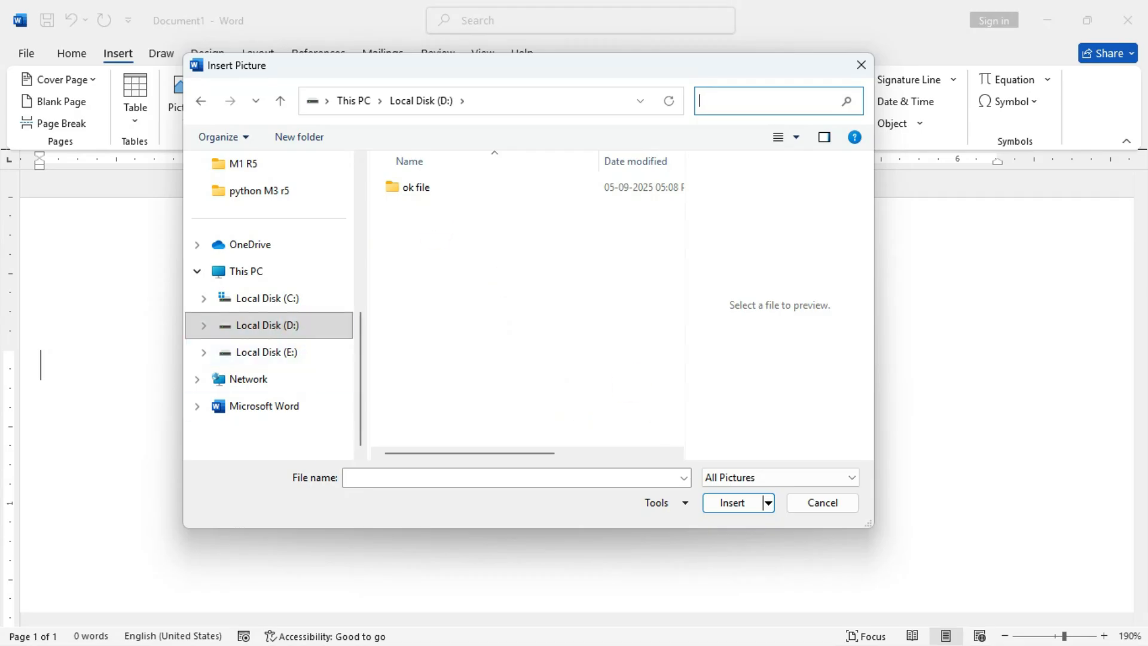
pyautogui.scroll(10, 338, 281)
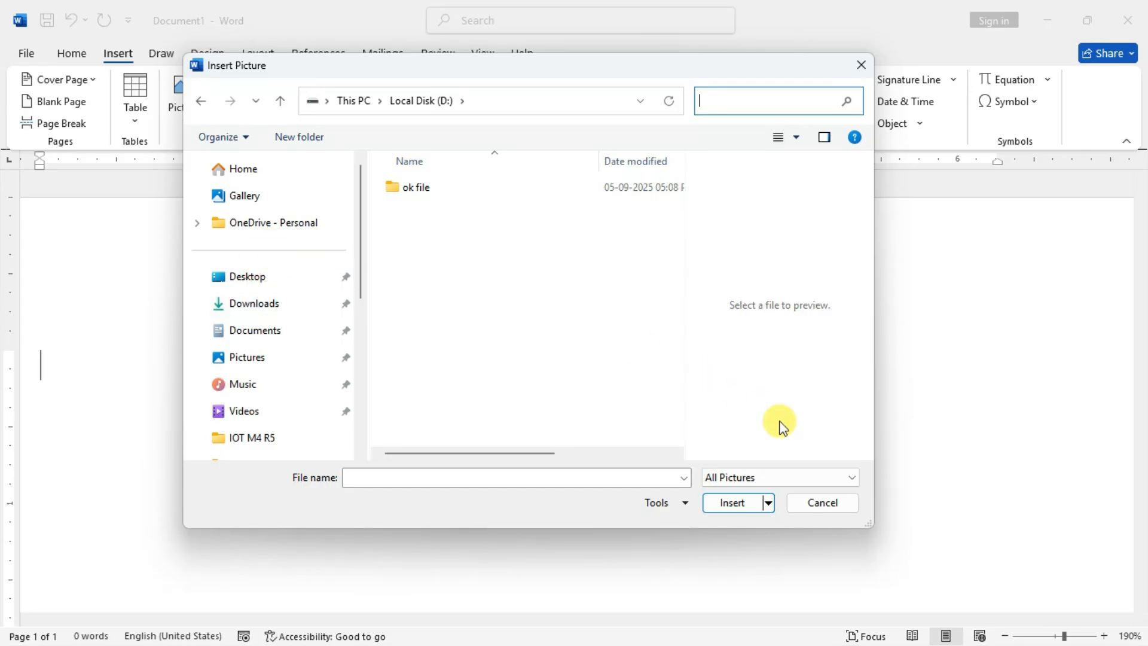
# Step: Preview several pictures in Downloads and insert the one named "Tough runs don't last....tough runners do"
pyautogui.click(255, 303)
pyautogui.click(426, 212)
pyautogui.click(435, 234)
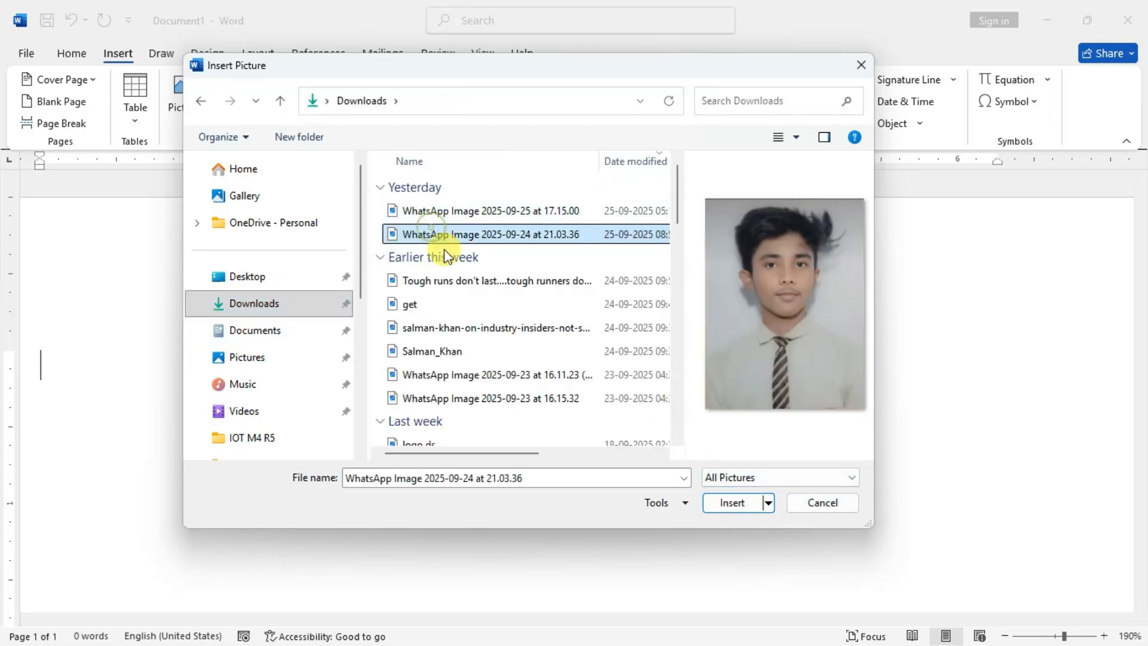
pyautogui.click(453, 304)
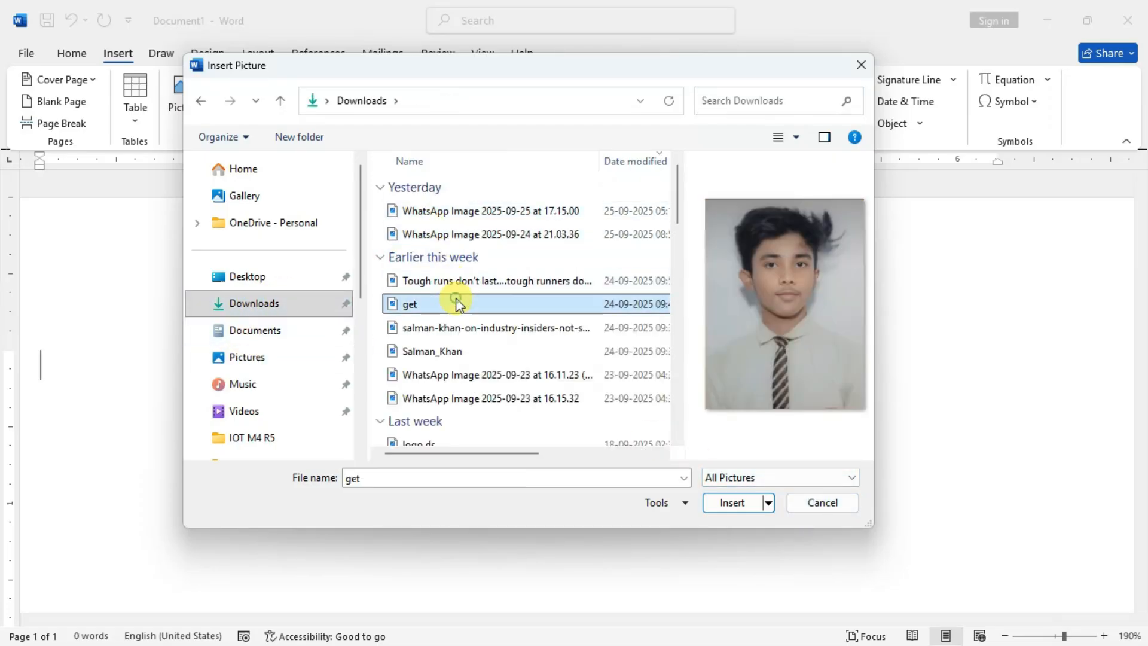
pyautogui.click(487, 280)
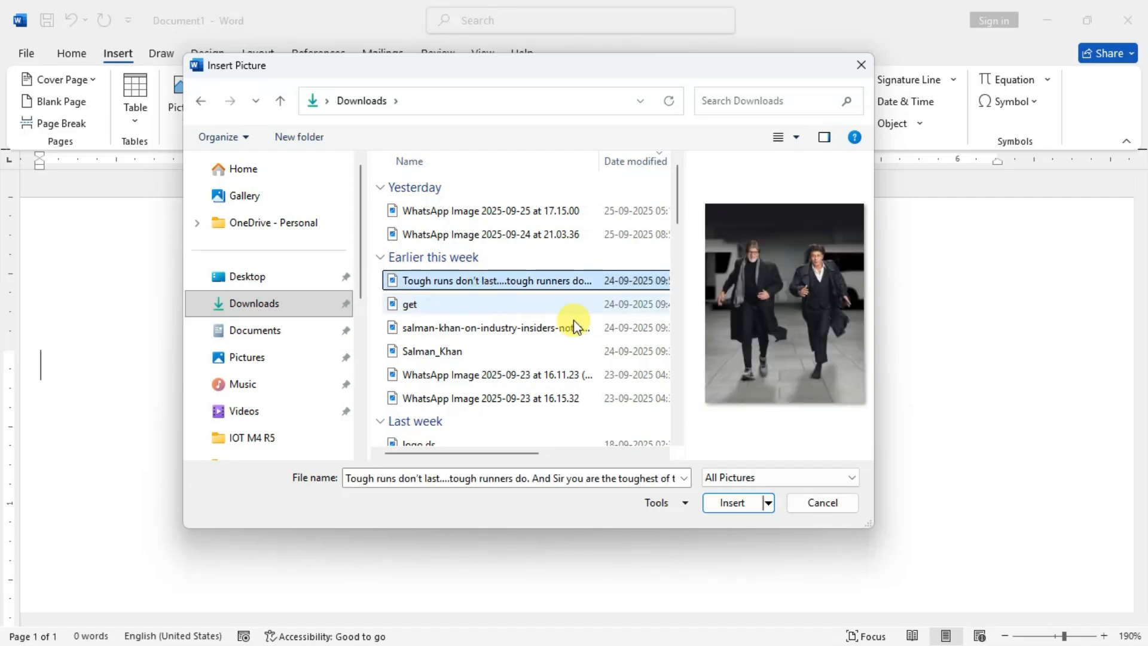
pyautogui.click(747, 503)
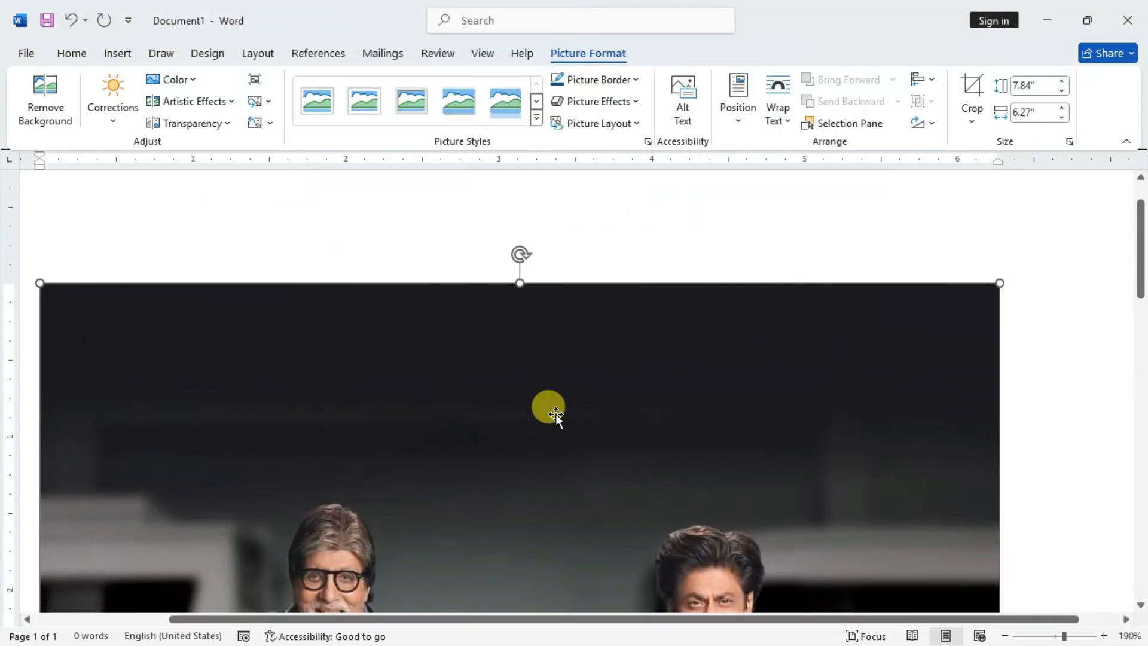
# Step: Scale the inserted picture down proportionally to about 5.53" high and 4.42" wide
pyautogui.scroll(-15, 554, 397)
pyautogui.scroll(-1, 679, 444)
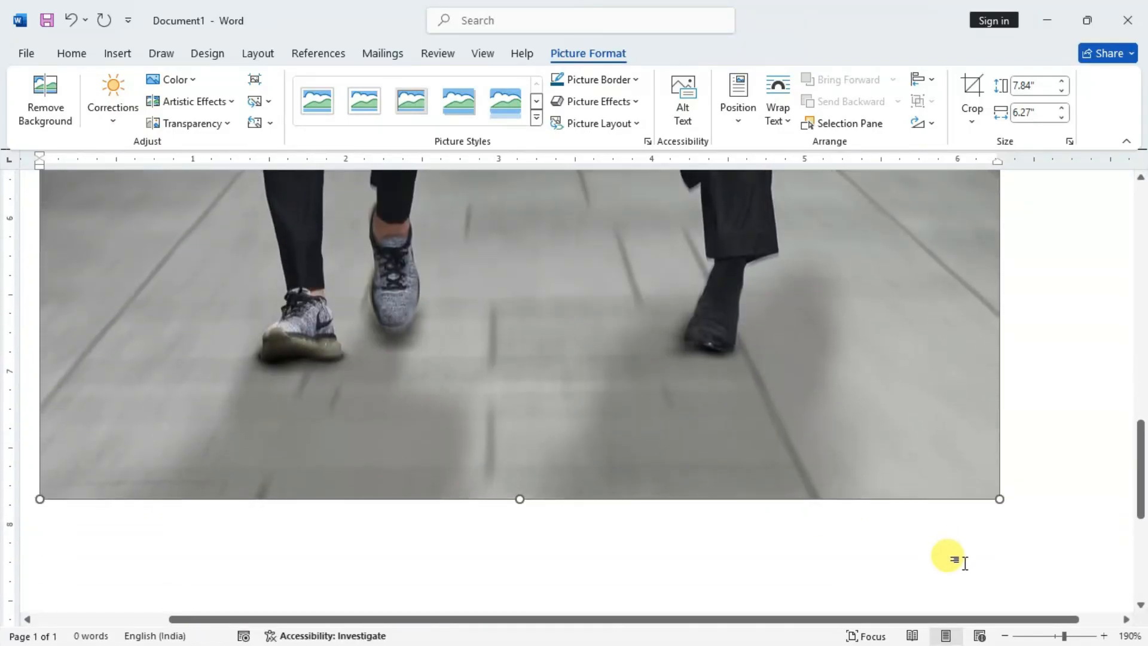
pyautogui.click(1006, 636)
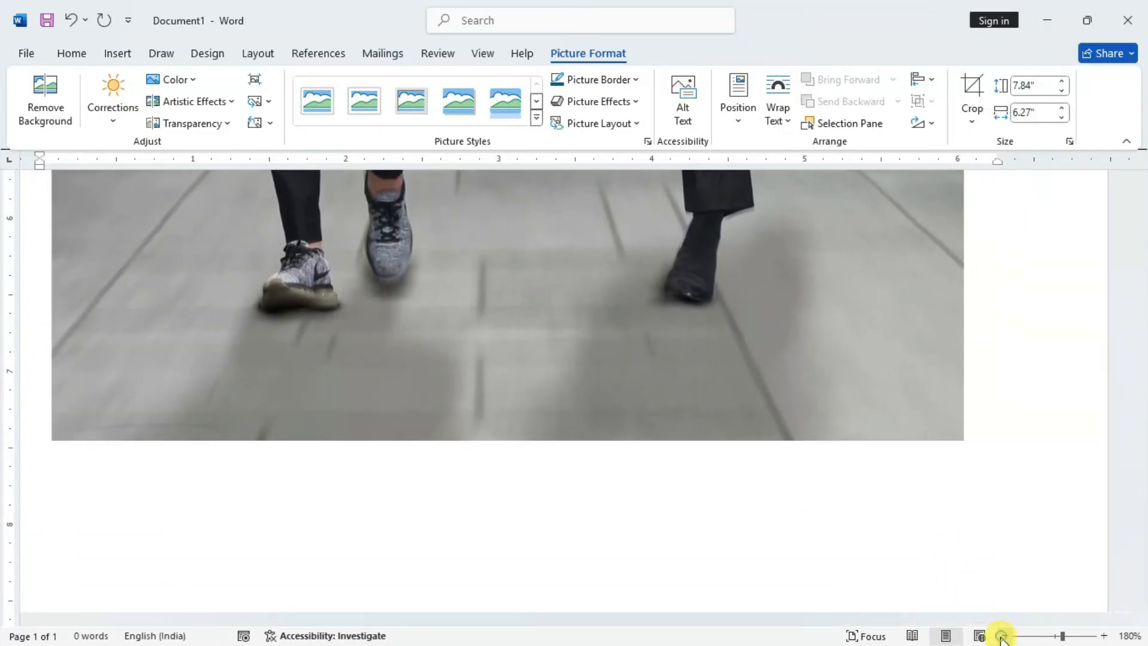
pyautogui.click(1005, 636)
pyautogui.click(1003, 637)
pyautogui.click(1002, 636)
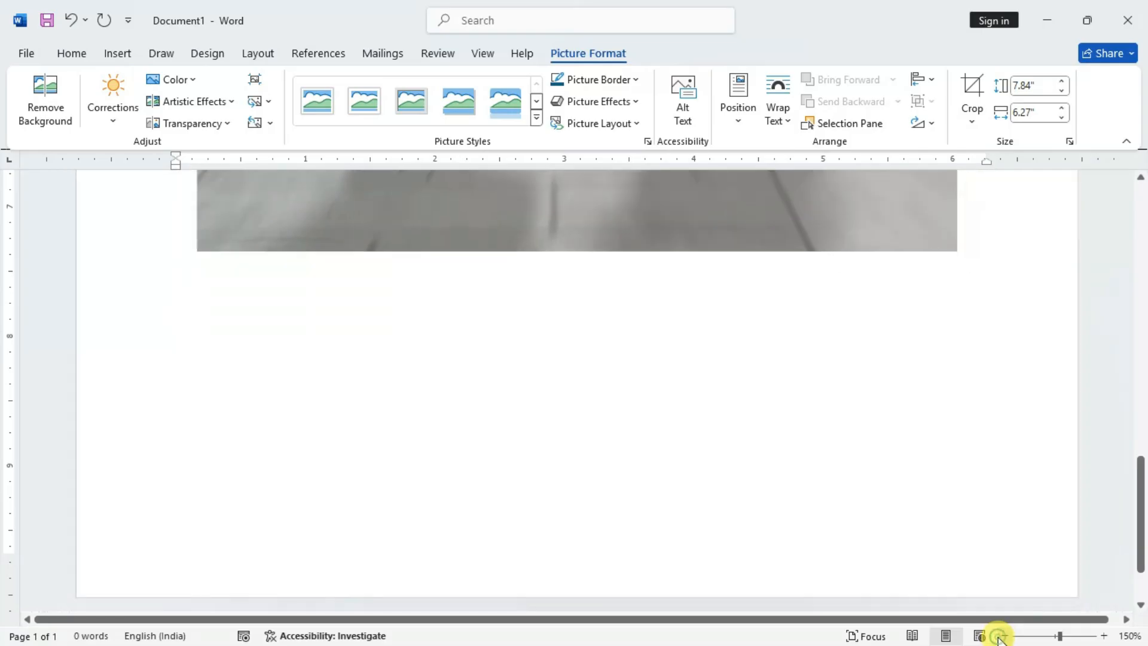
pyautogui.click(1002, 637)
pyautogui.click(1002, 637)
pyautogui.click(1002, 636)
pyautogui.click(1001, 637)
pyautogui.click(1002, 636)
pyautogui.click(661, 401)
pyautogui.scroll(5, 661, 405)
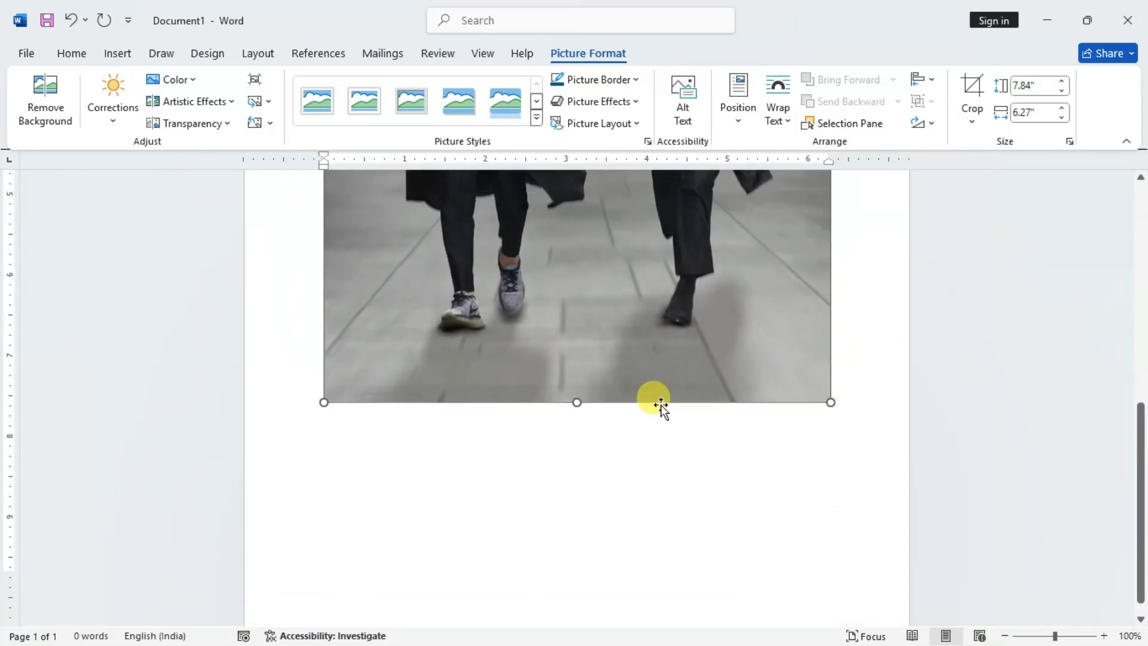
pyautogui.scroll(-3, 676, 413)
pyautogui.moveTo(829, 505); pyautogui.dragTo(658, 313)
pyautogui.scroll(8, 654, 311)
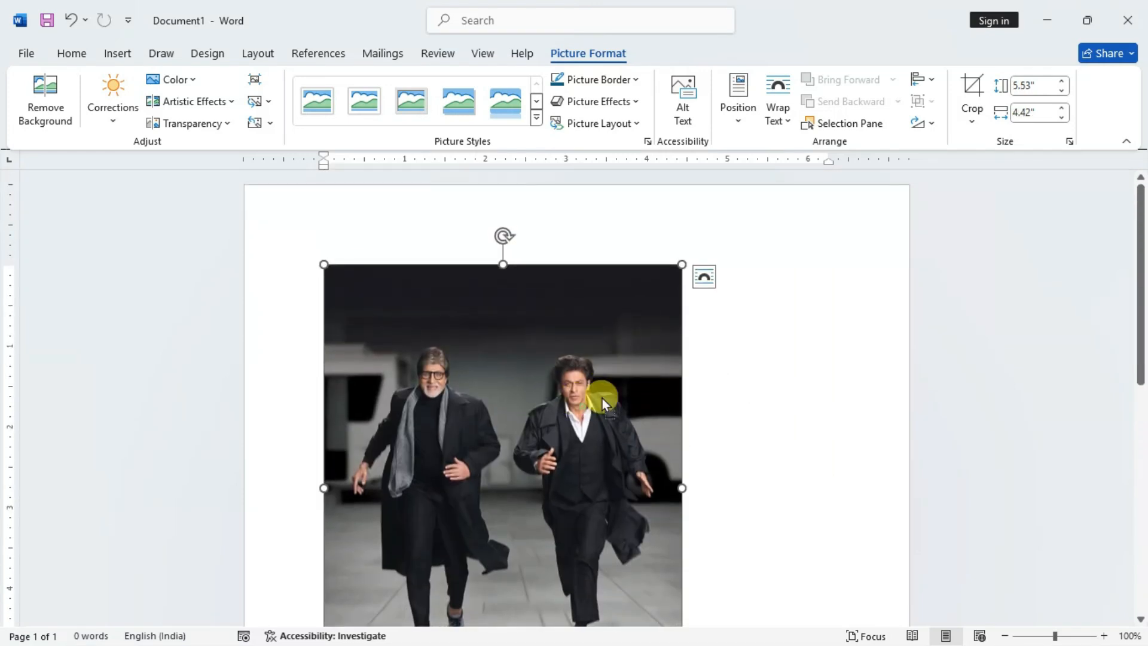
# Step: Zoom the document out to 80% and try to move the inline picture toward the right margin
pyautogui.scroll(-1, 594, 350)
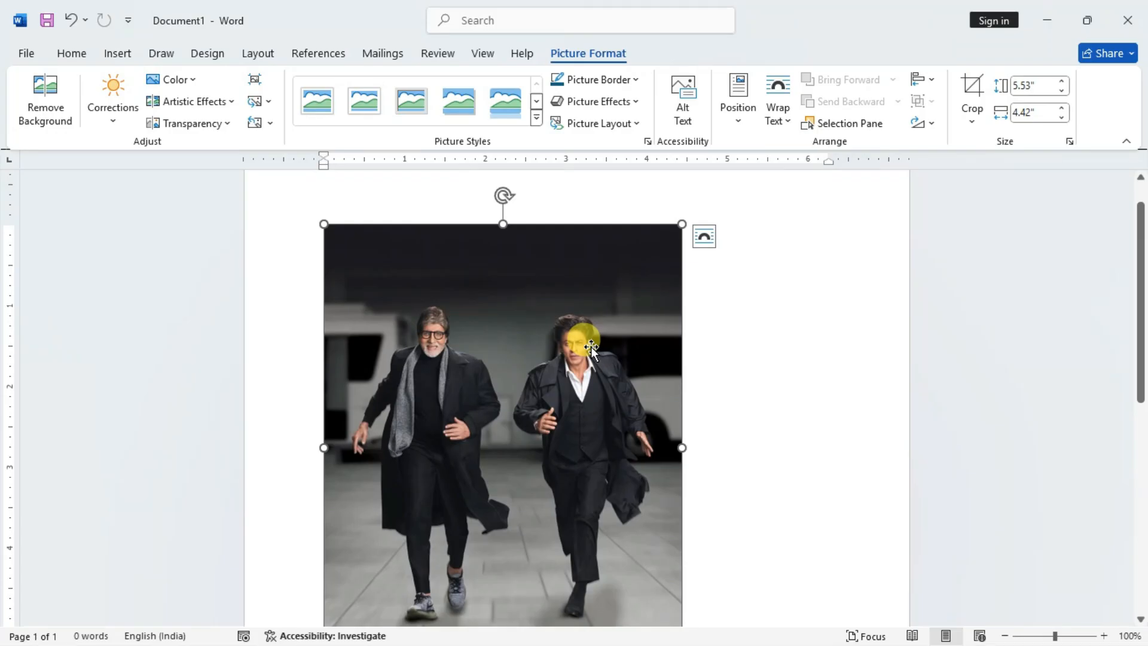
pyautogui.scroll(-2, 514, 336)
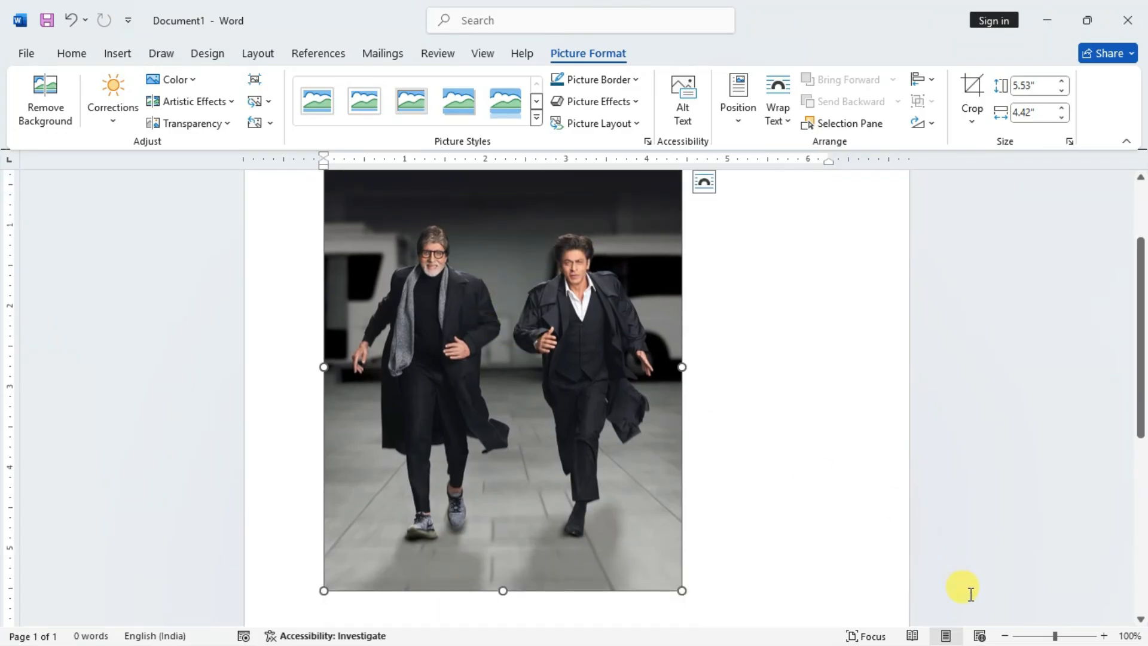
pyautogui.click(1006, 636)
pyautogui.click(1005, 636)
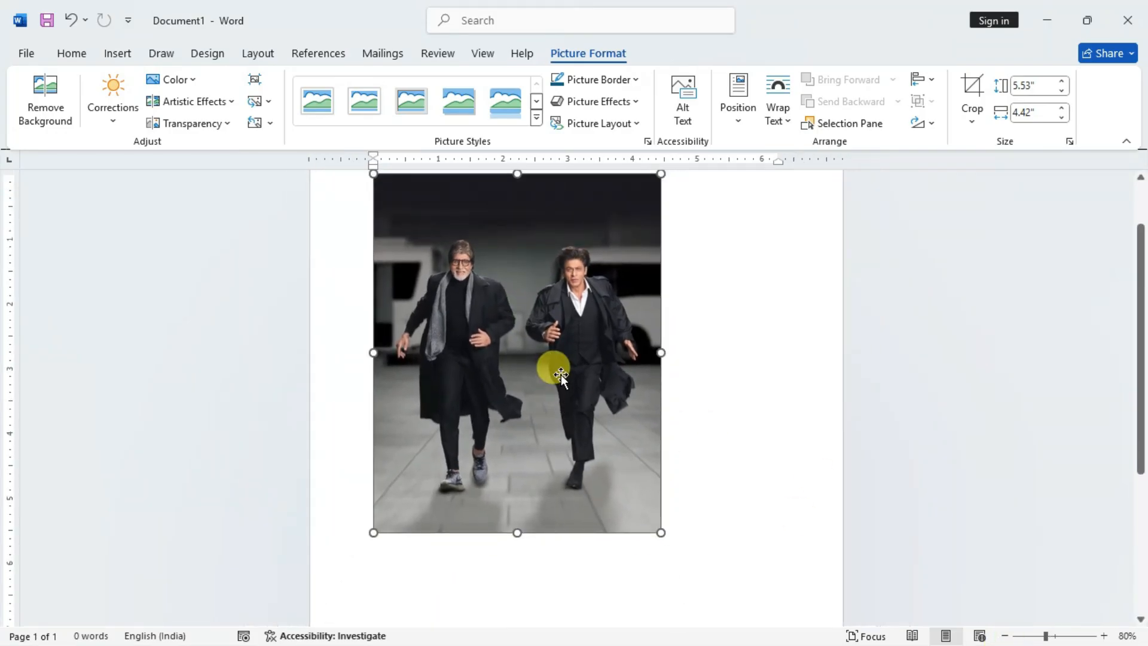
pyautogui.scroll(1, 556, 370)
pyautogui.moveTo(530, 358); pyautogui.dragTo(656, 385)
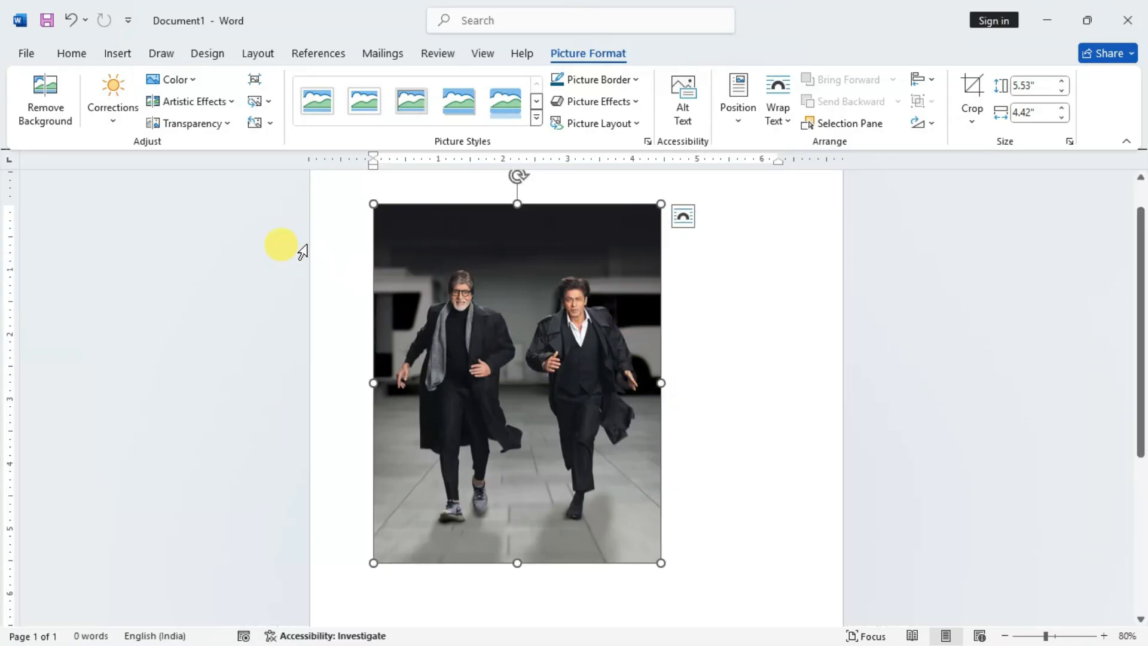
pyautogui.moveTo(456, 367); pyautogui.dragTo(692, 382)
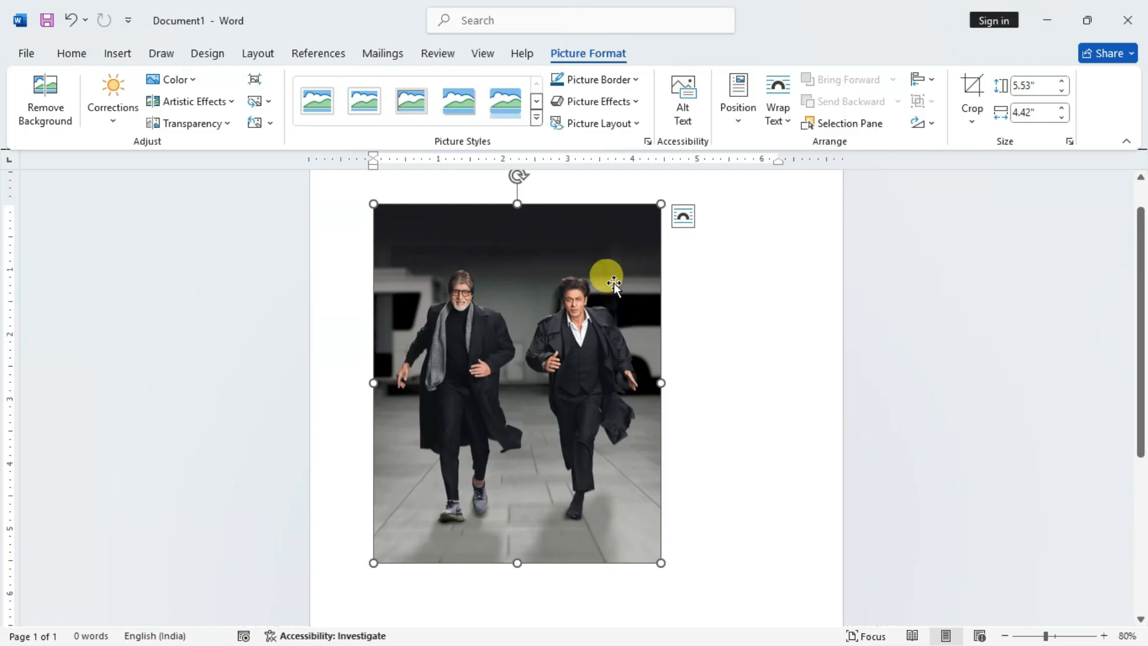
pyautogui.click(733, 283)
pyautogui.click(546, 236)
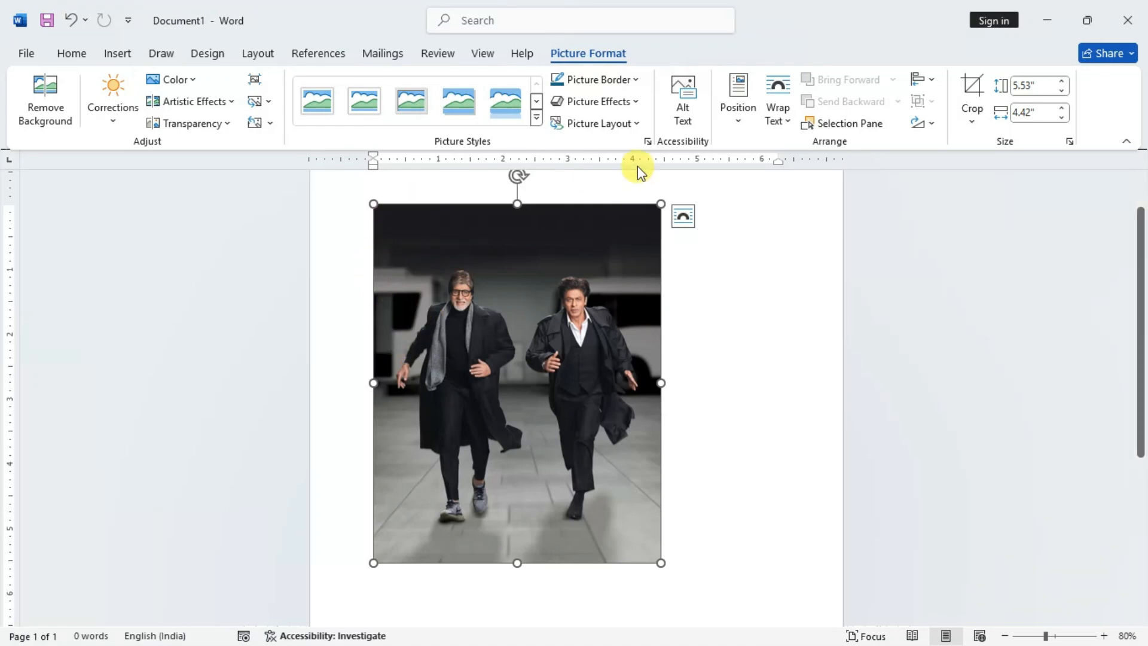
pyautogui.moveTo(541, 375); pyautogui.dragTo(678, 384)
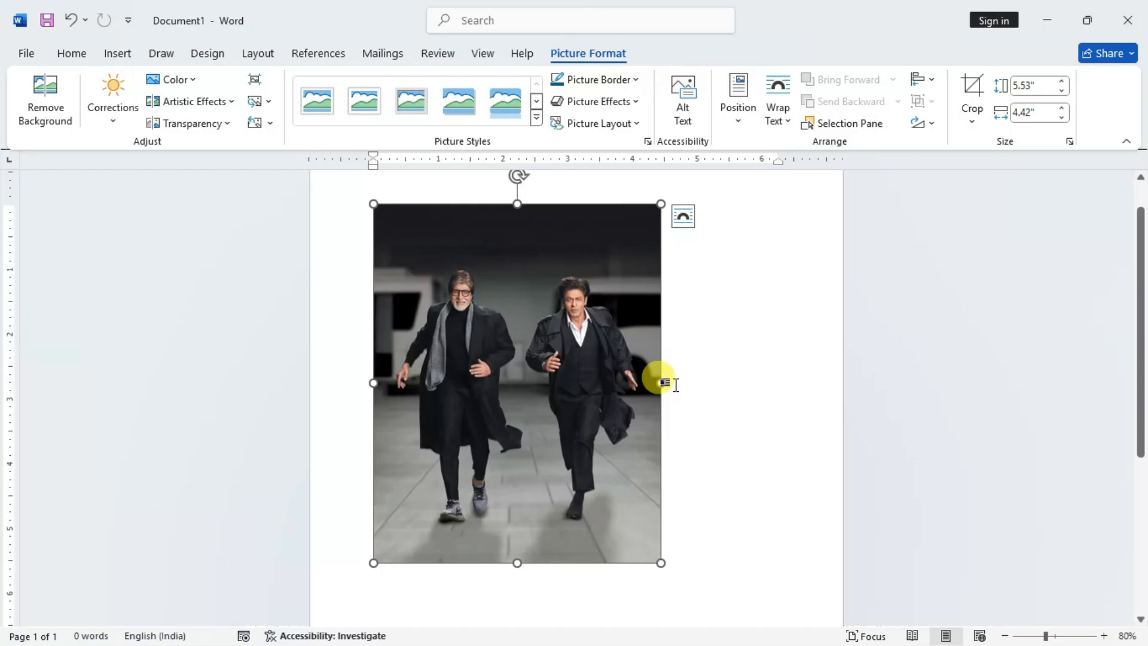
# Step: Set the picture's text wrapping to Square and move it slightly down toward the right margin
pyautogui.click(678, 226)
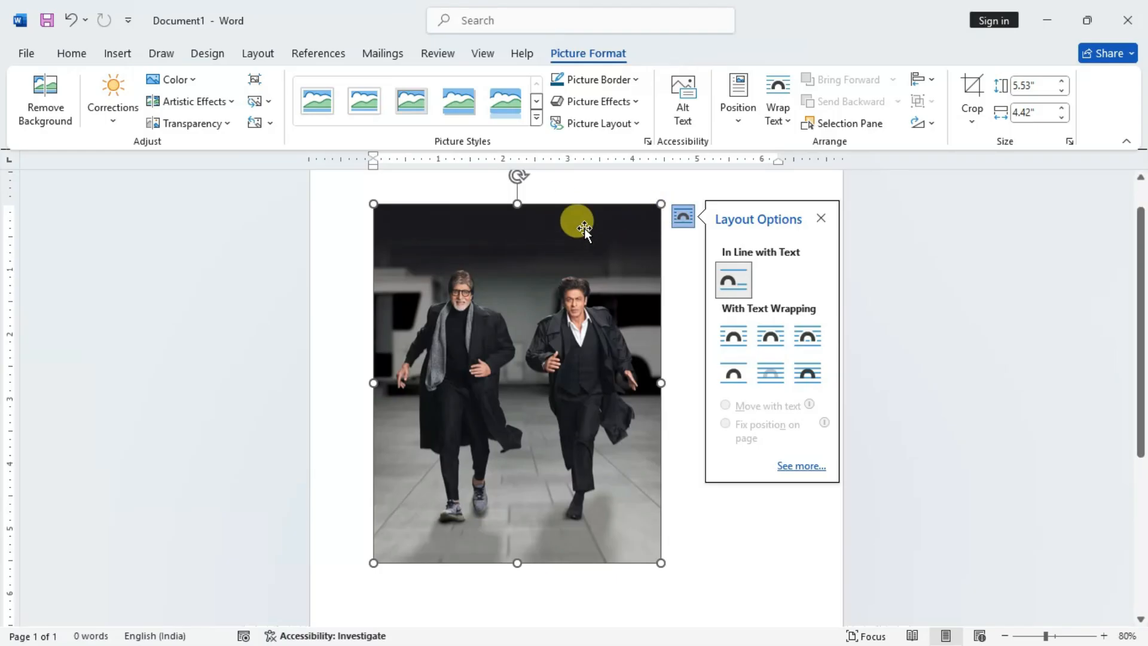
pyautogui.click(776, 120)
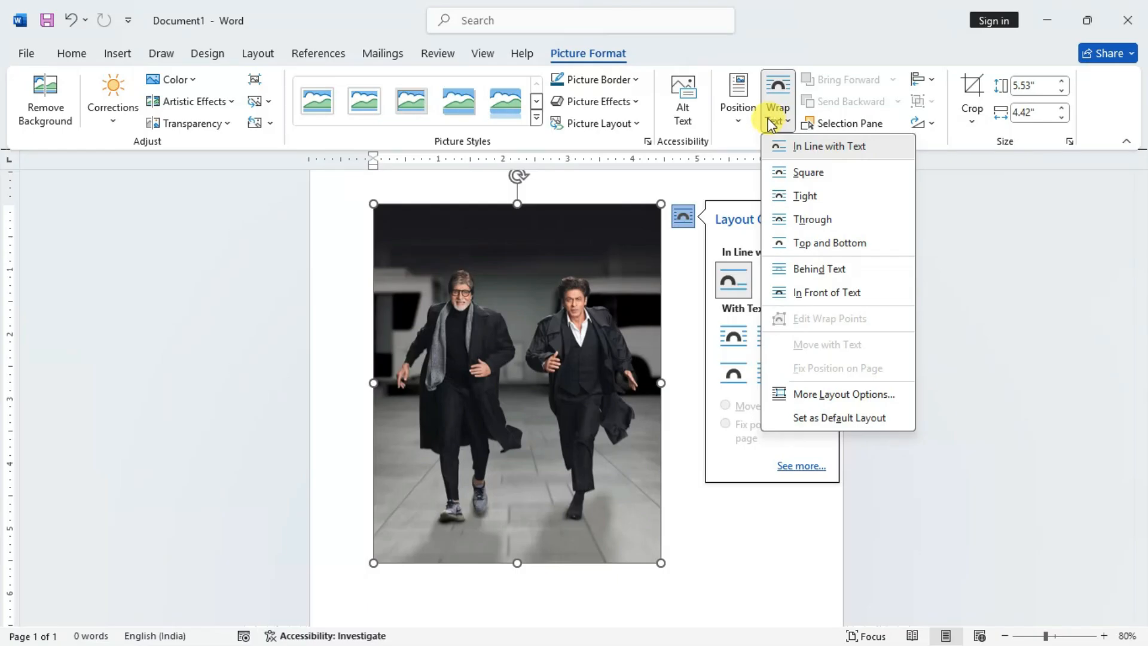
pyautogui.click(771, 119)
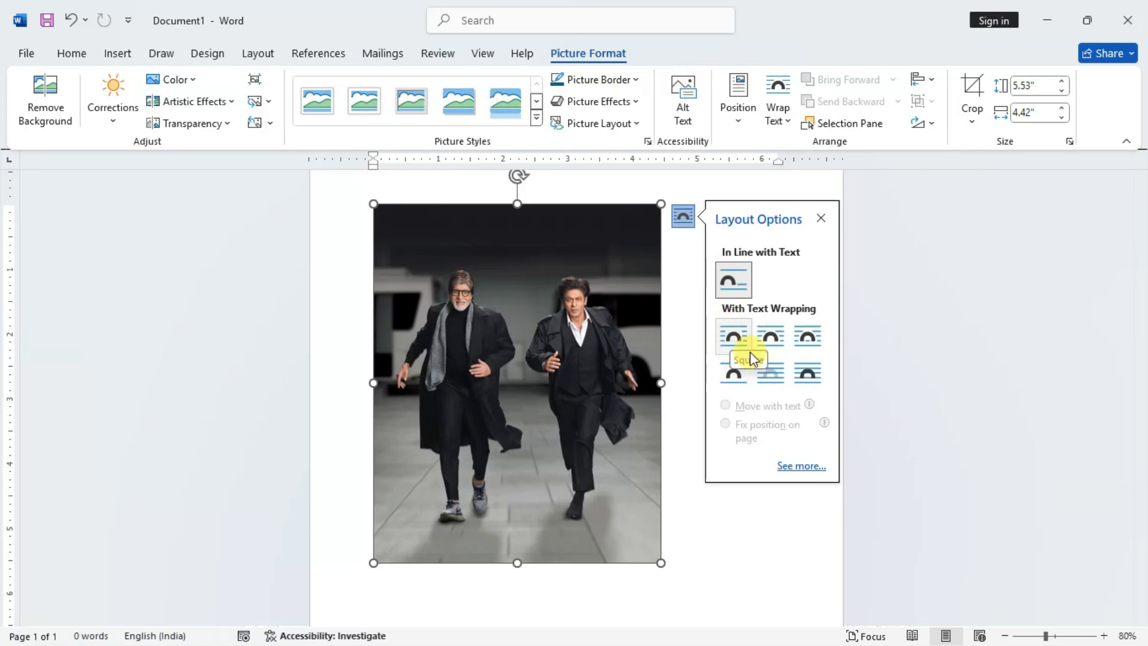
pyautogui.click(731, 333)
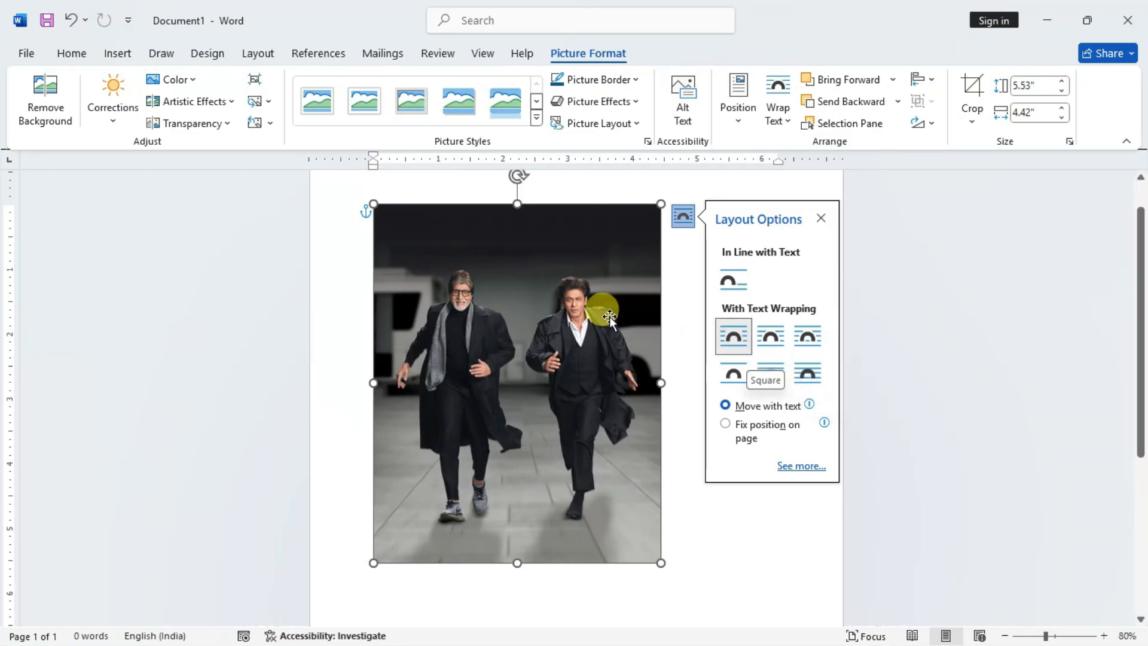
pyautogui.scroll(2, 537, 266)
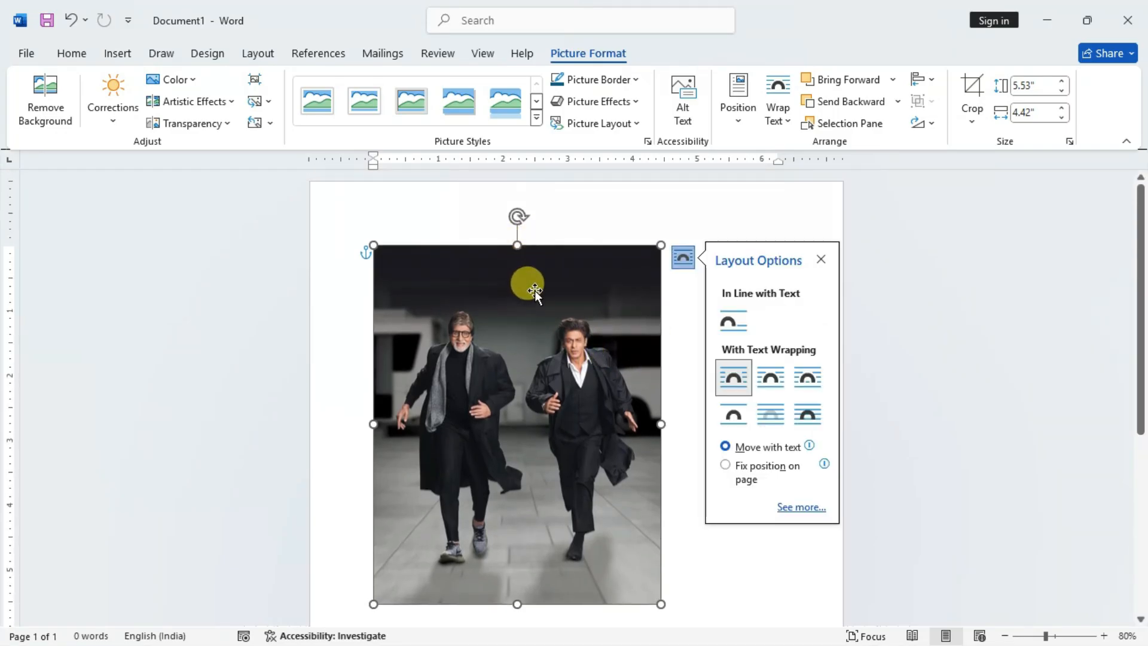
pyautogui.scroll(-1, 622, 365)
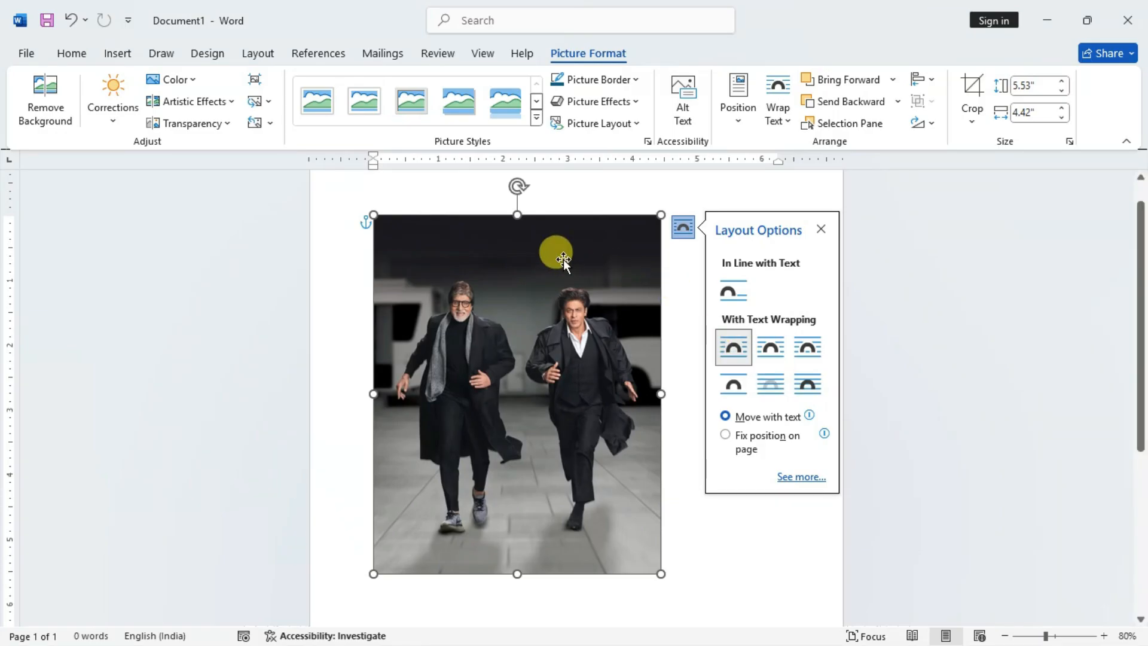
pyautogui.scroll(2, 486, 246)
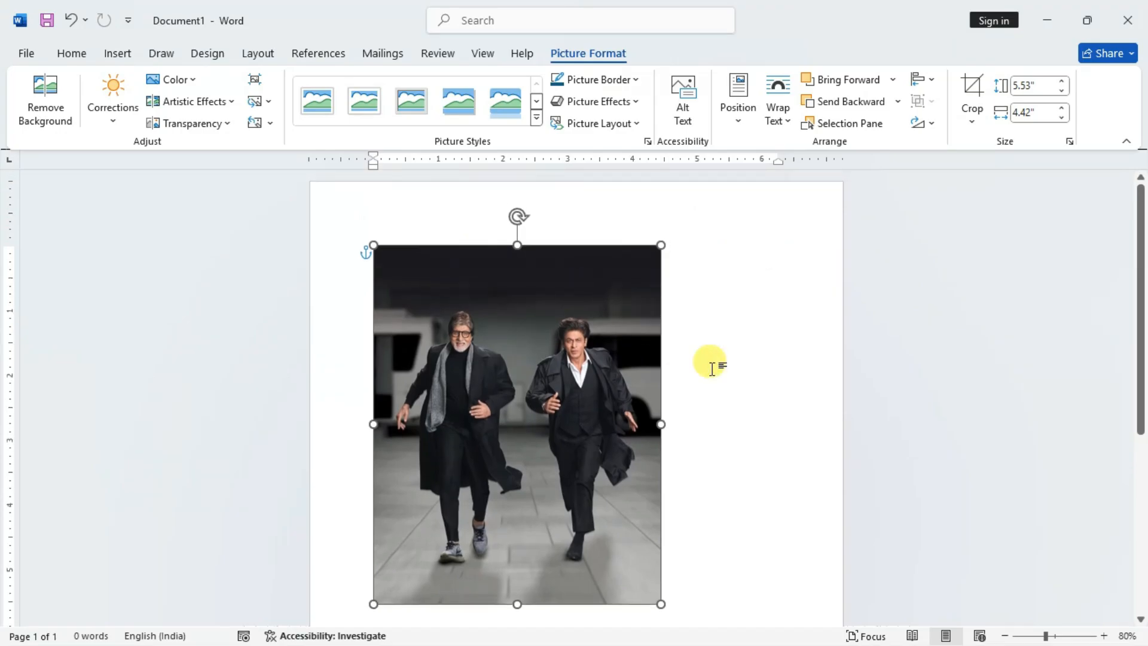
pyautogui.moveTo(601, 368); pyautogui.dragTo(679, 385)
# Step: Fill the document with sample paragraphs starting on the first line, using the formula =rand()
pyautogui.click(418, 259)
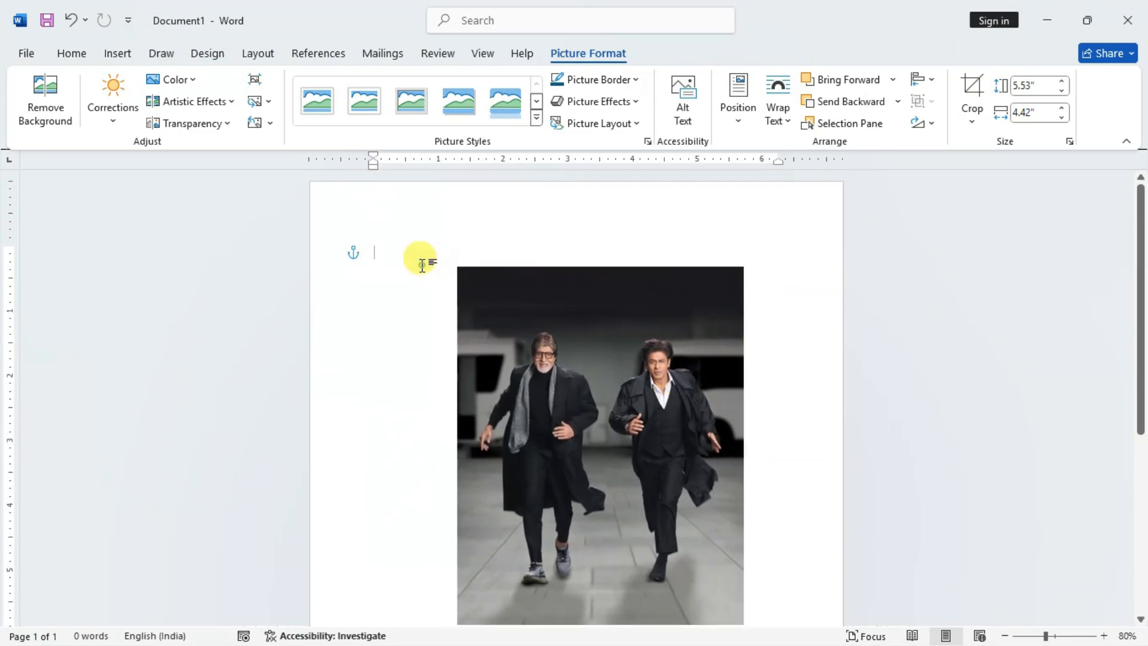
pyautogui.write('=')
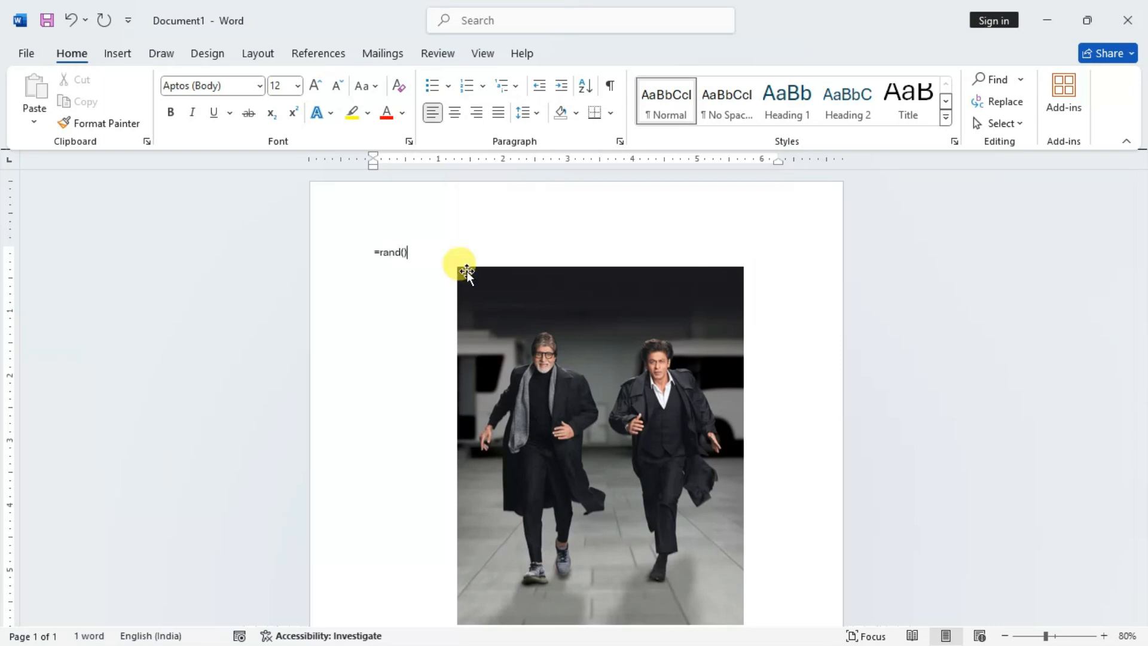
pyautogui.write('rand()')
pyautogui.press('Return')
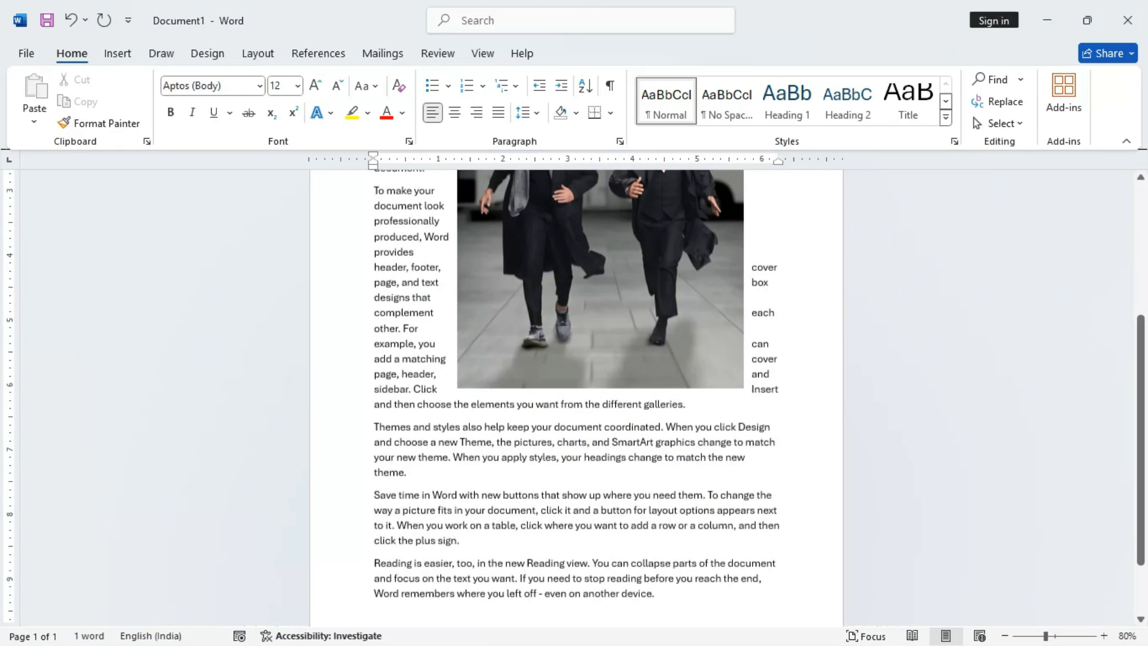
pyautogui.scroll(3, 490, 242)
pyautogui.scroll(3, 485, 236)
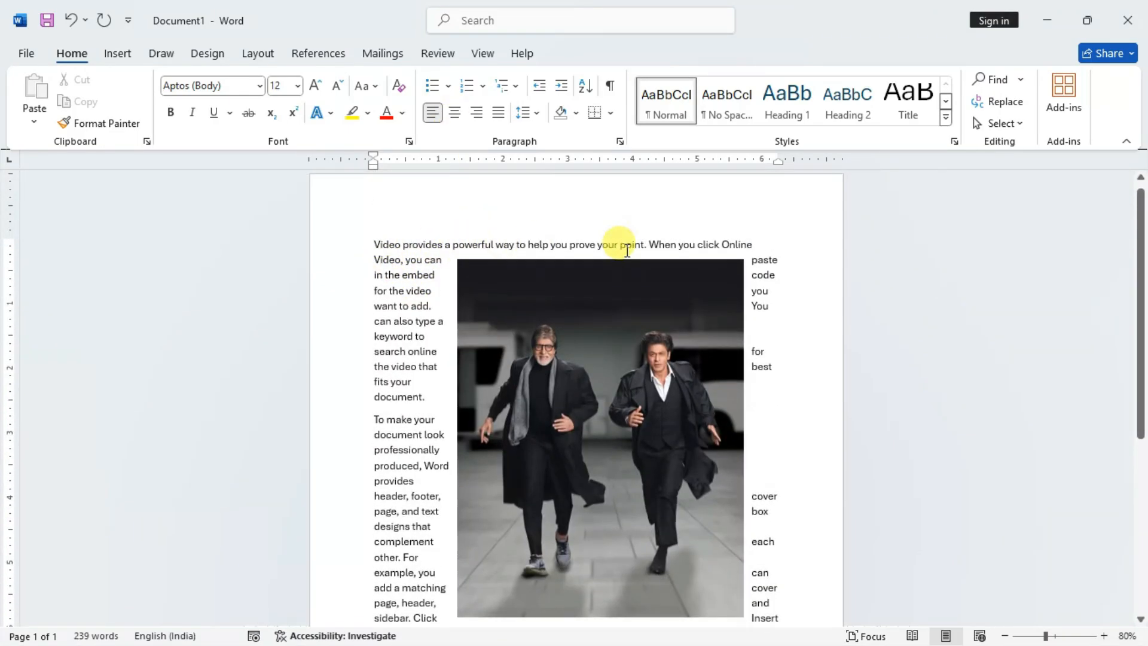
# Step: Keep Square wrapping, shrink the picture to about 3.26" high and 2.61" wide, and place it at the right margin beside the first paragraphs
pyautogui.moveTo(643, 406); pyautogui.dragTo(530, 331)
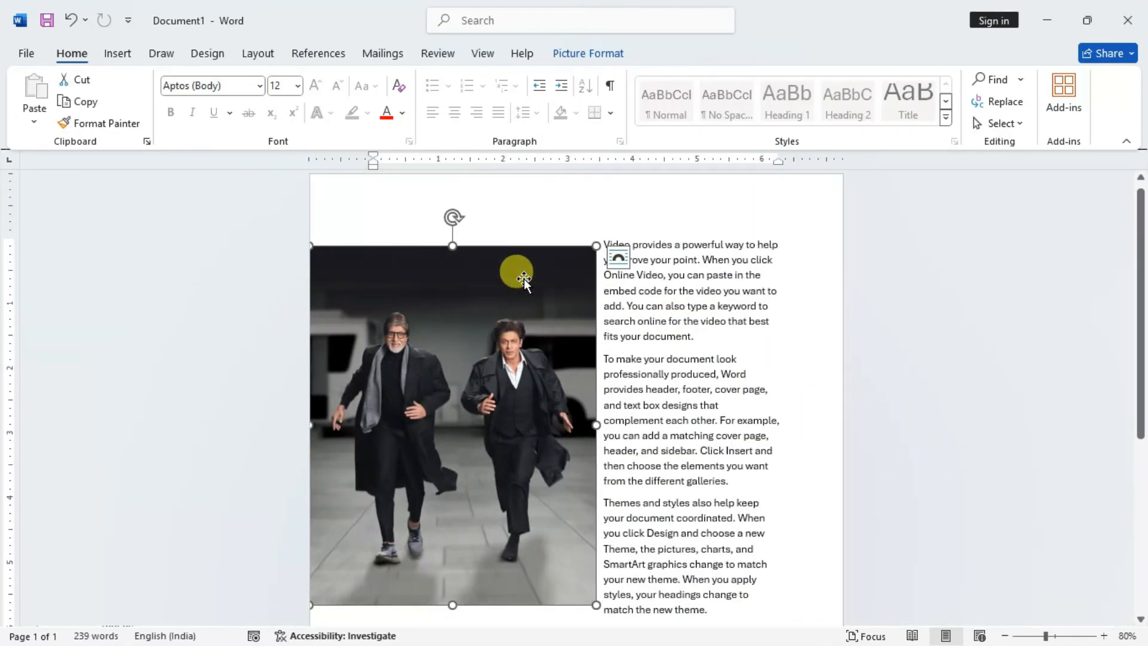
pyautogui.click(618, 259)
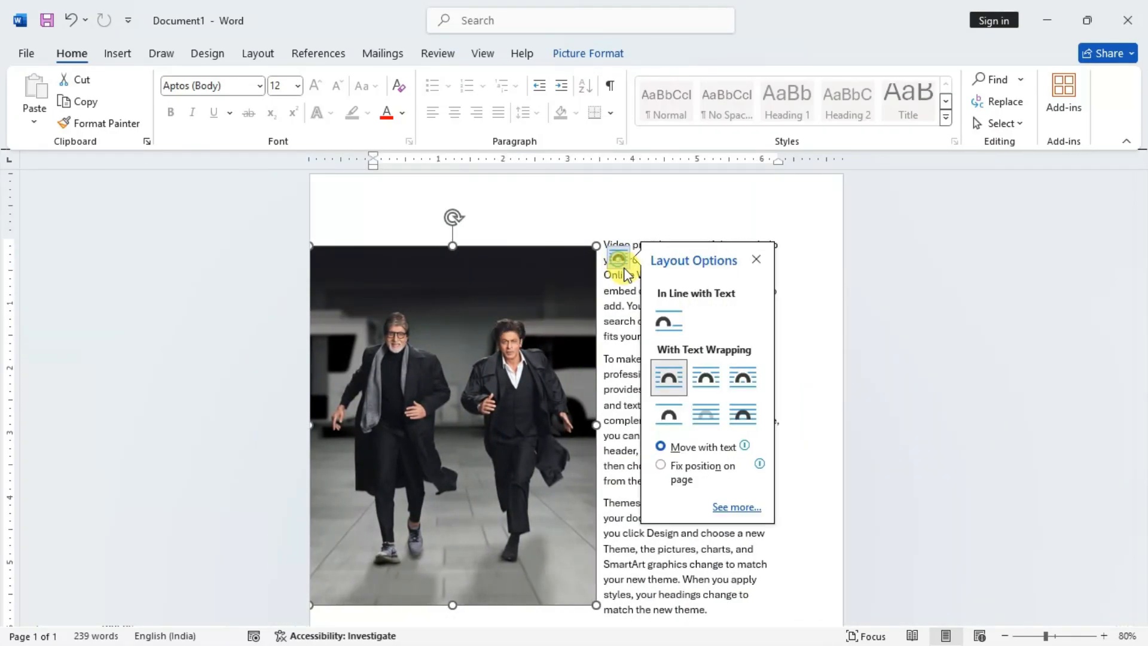
pyautogui.click(667, 378)
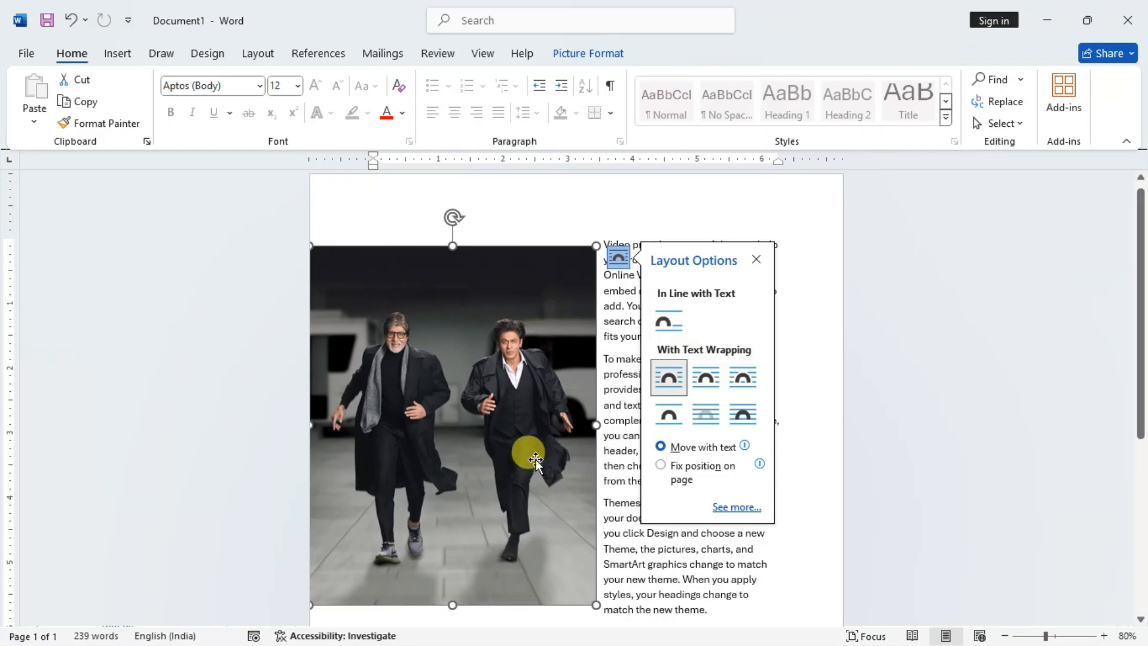
pyautogui.moveTo(595, 601); pyautogui.dragTo(479, 458)
pyautogui.moveTo(445, 377); pyautogui.dragTo(751, 371)
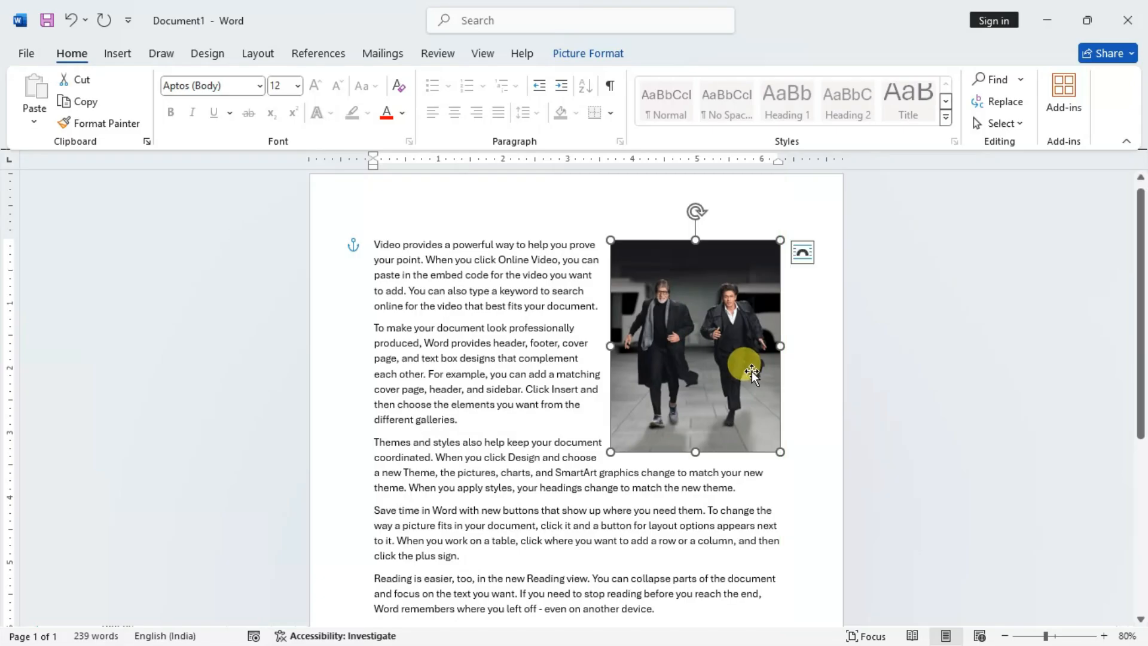
# Step: Set the picture's wrapping to Top and Bottom and move it below the first text line, nearer the page centre
pyautogui.click(802, 252)
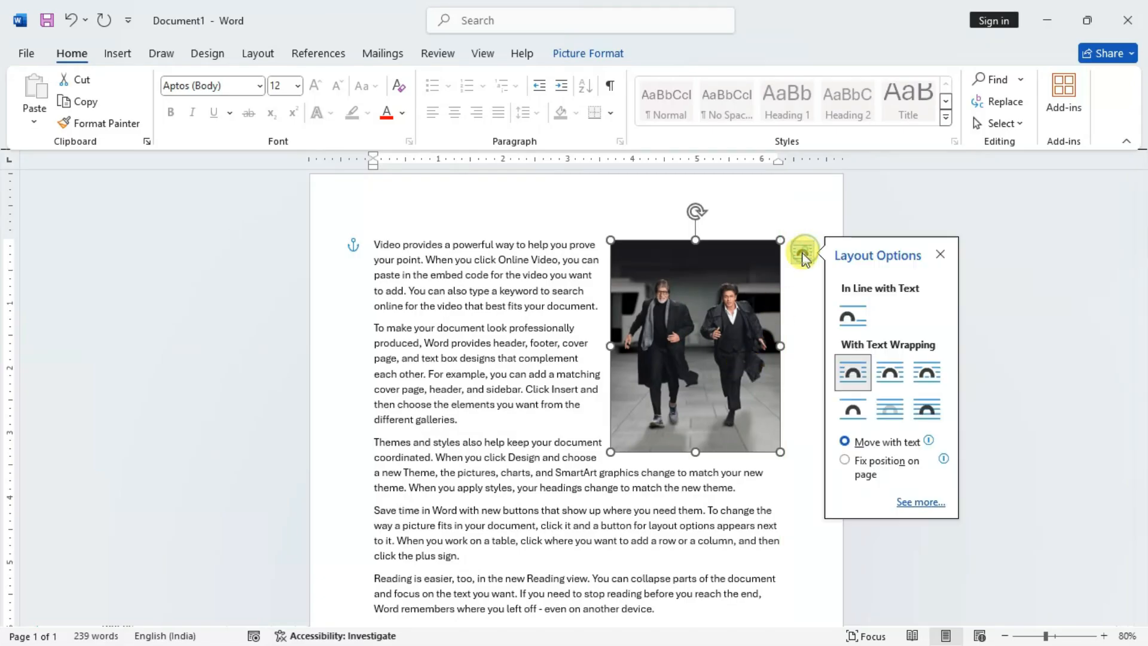
pyautogui.click(846, 412)
pyautogui.moveTo(706, 368); pyautogui.dragTo(624, 383)
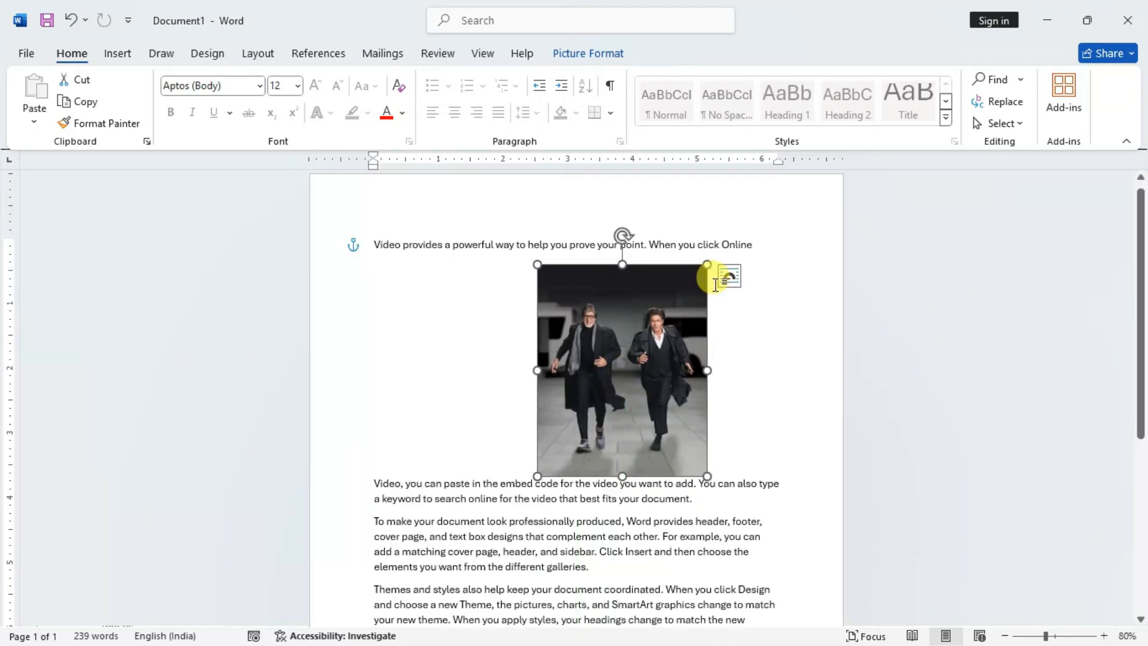
# Step: Set the picture's wrapping to Behind Text, move it behind the middle paragraphs, then deselect and reselect it
pyautogui.click(729, 276)
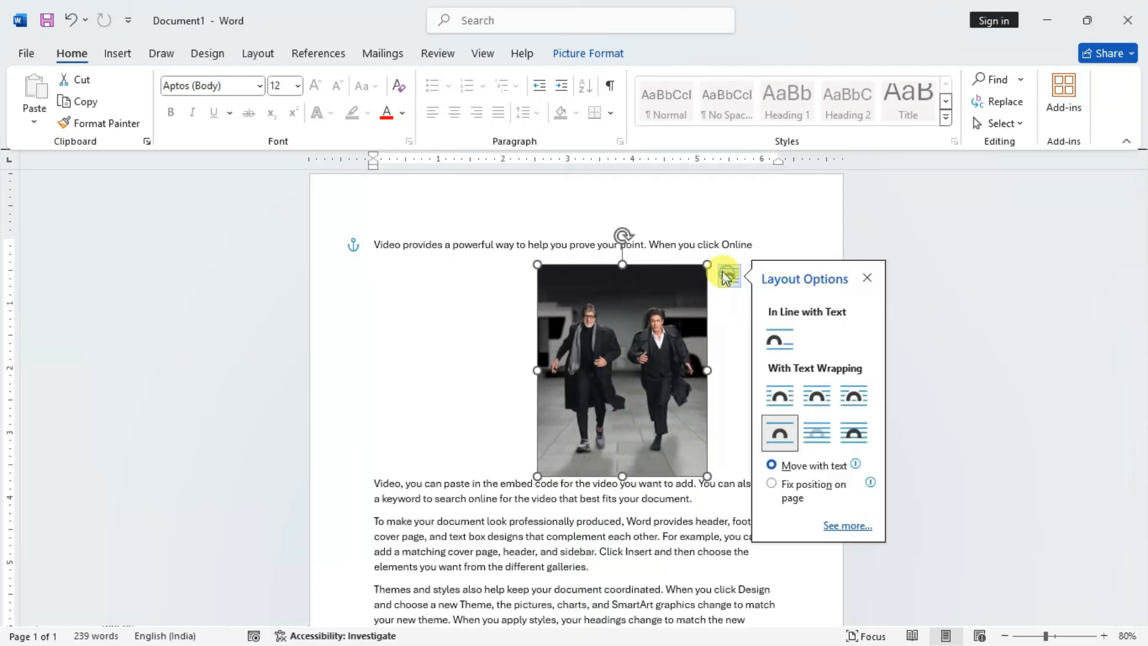
pyautogui.click(817, 432)
pyautogui.moveTo(619, 347); pyautogui.dragTo(518, 362)
pyautogui.rightClick(519, 364)
pyautogui.press('Escape')
pyautogui.click(602, 275)
pyautogui.click(593, 301)
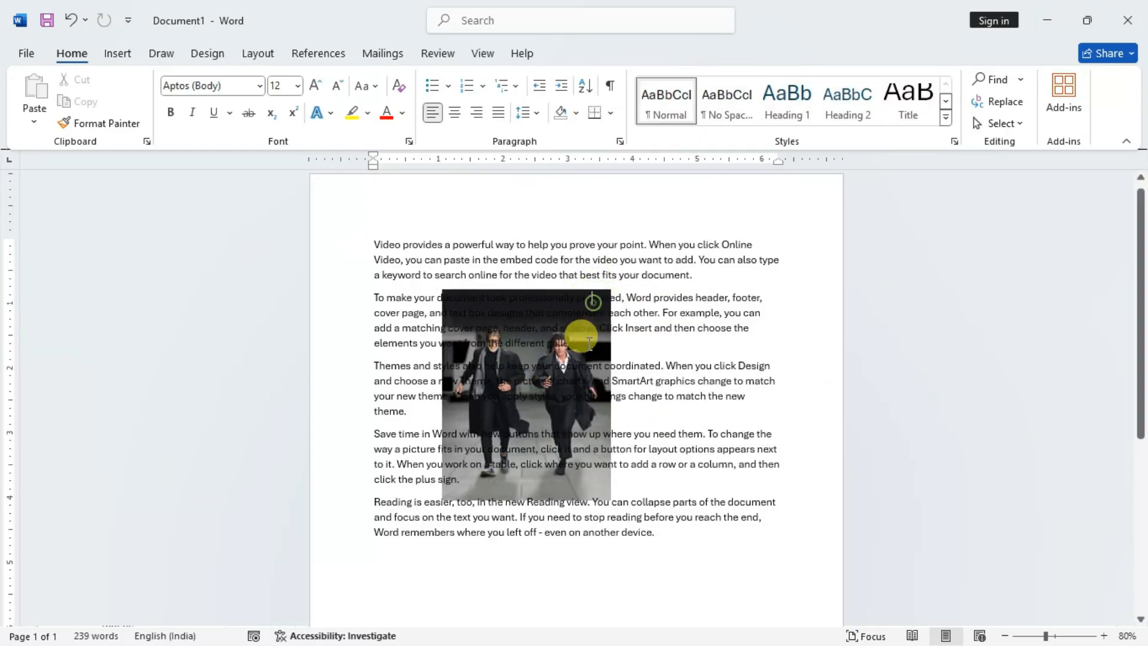
pyautogui.click(599, 332)
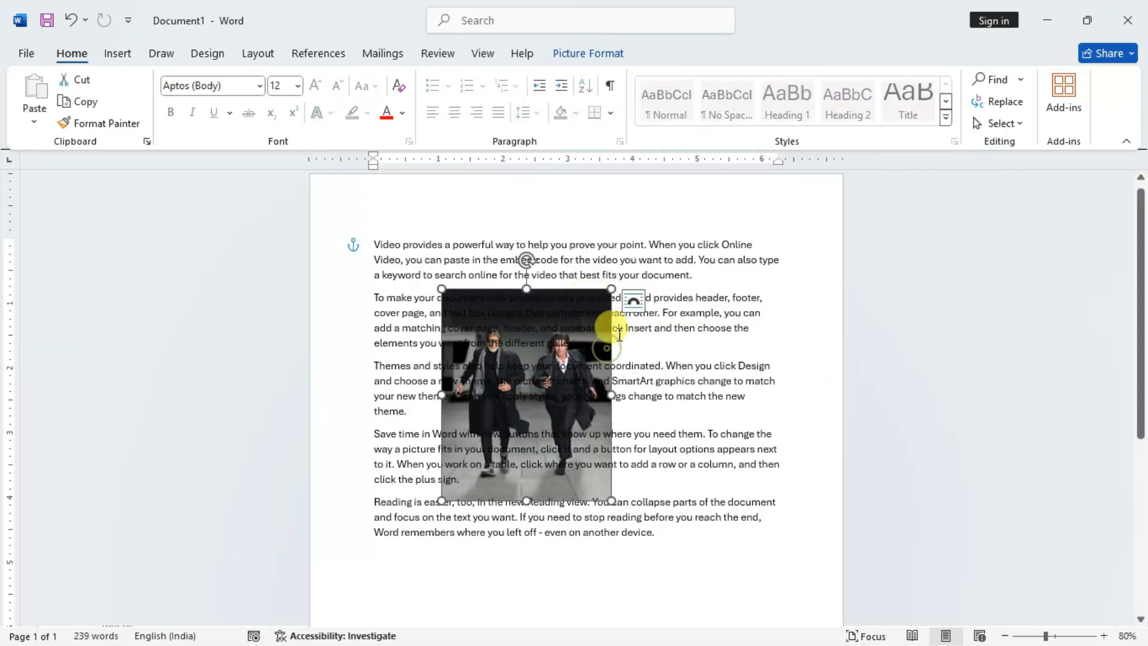
# Step: Change the picture's wrapping to In Front of Text and move it up over the first paragraphs
pyautogui.click(634, 301)
pyautogui.click(758, 459)
pyautogui.moveTo(519, 344); pyautogui.dragTo(535, 303)
# Step: Switch the picture back to Square wrapping and place it at the right margin beside the opening paragraphs
pyautogui.click(615, 234)
pyautogui.click(666, 357)
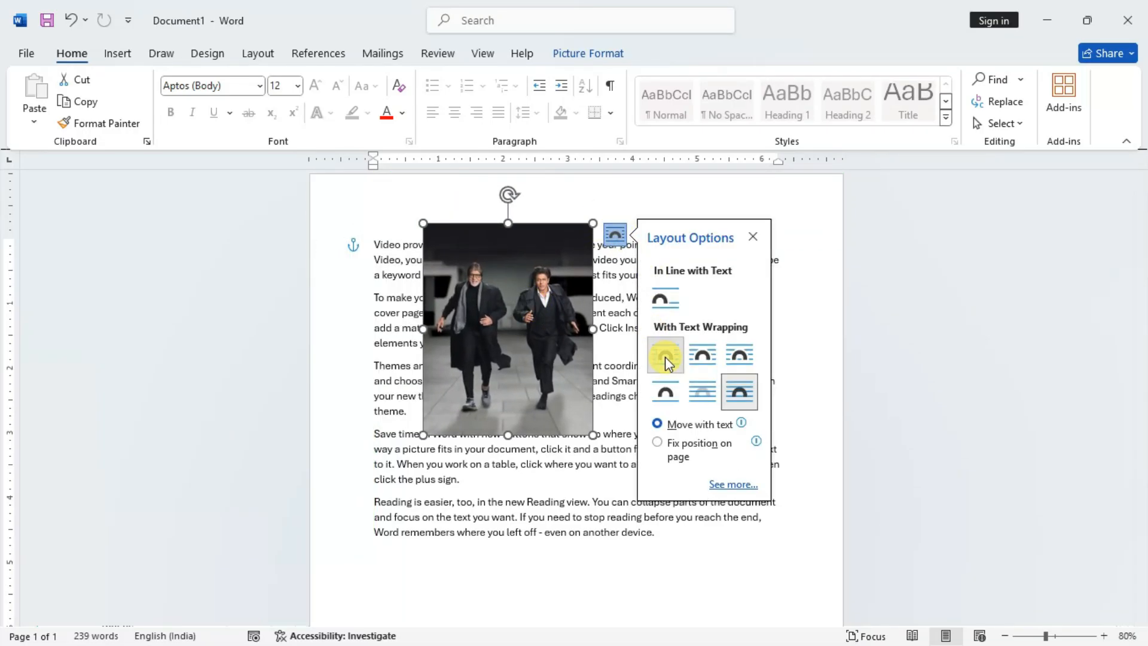
pyautogui.moveTo(514, 265); pyautogui.dragTo(429, 217)
pyautogui.moveTo(426, 266); pyautogui.dragTo(703, 213)
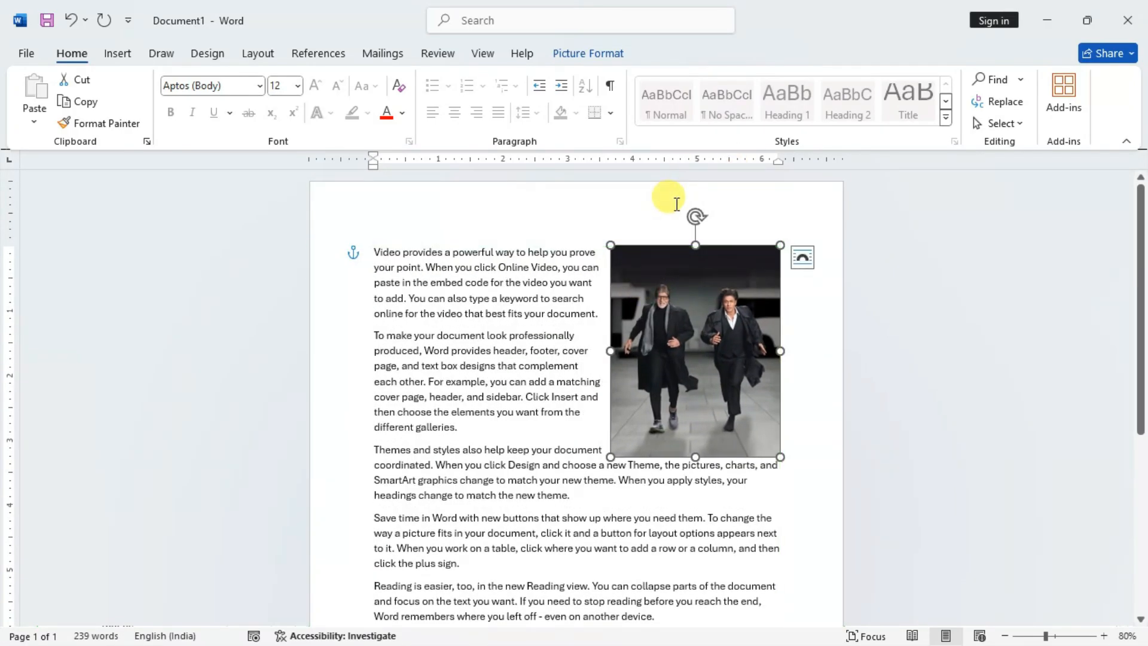
# Step: Set the picture's wrapping to In Front of Text and move it over the centre of the opening paragraphs
pyautogui.click(802, 257)
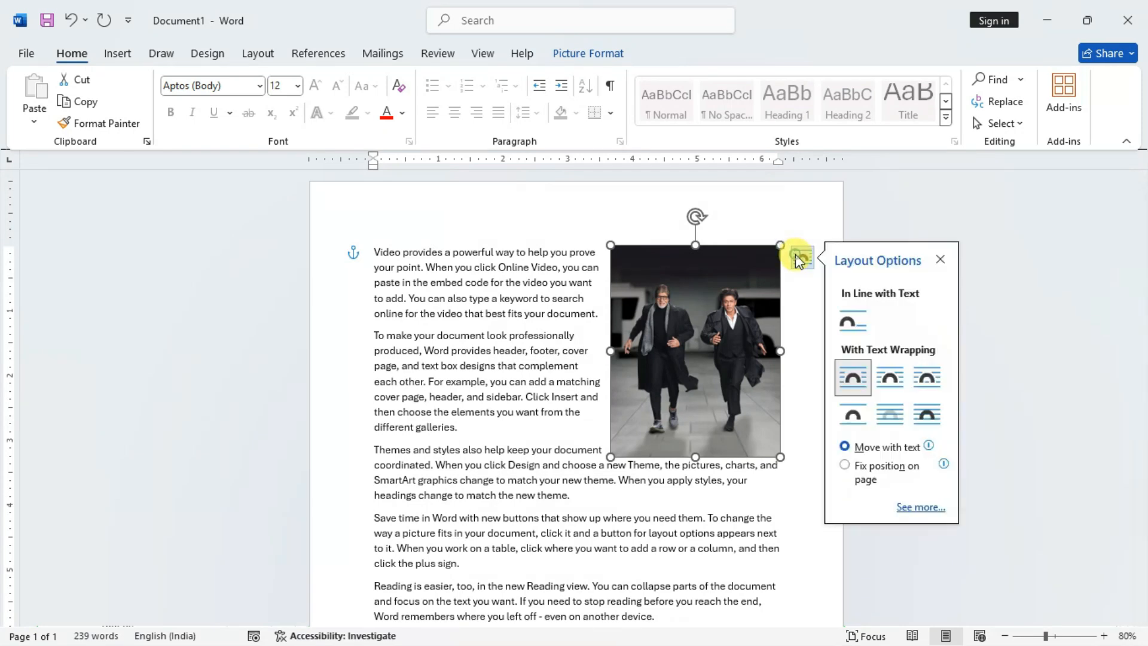
pyautogui.click(927, 414)
pyautogui.moveTo(736, 333); pyautogui.dragTo(599, 312)
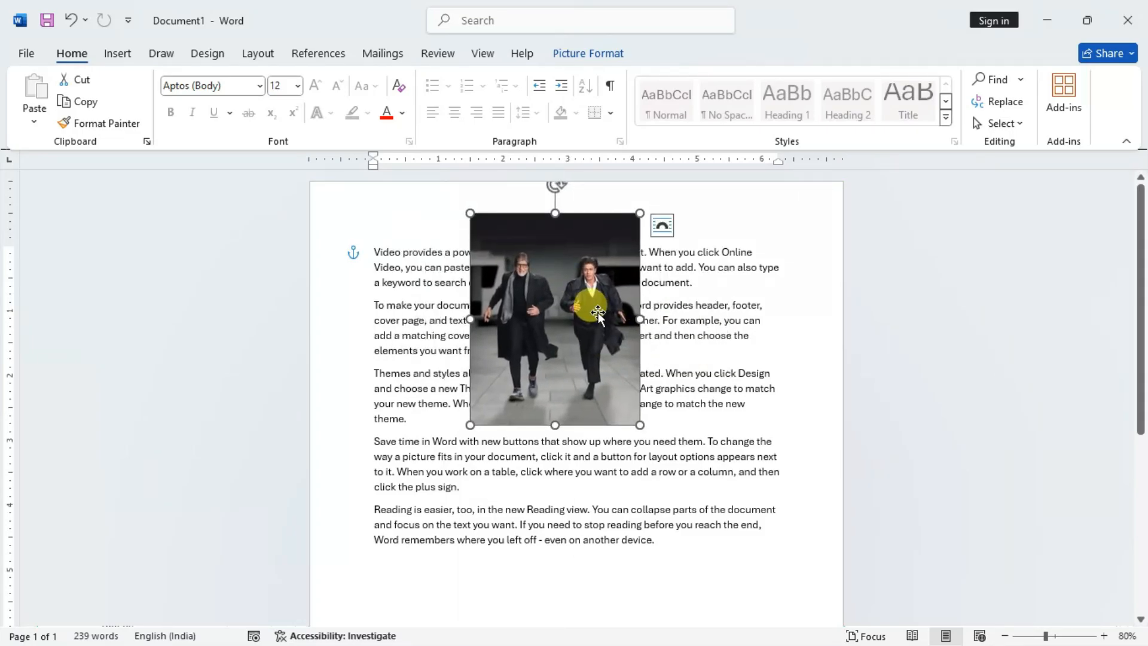
# Step: Start Remove Background on the picture over the opening paragraphs
pyautogui.click(552, 54)
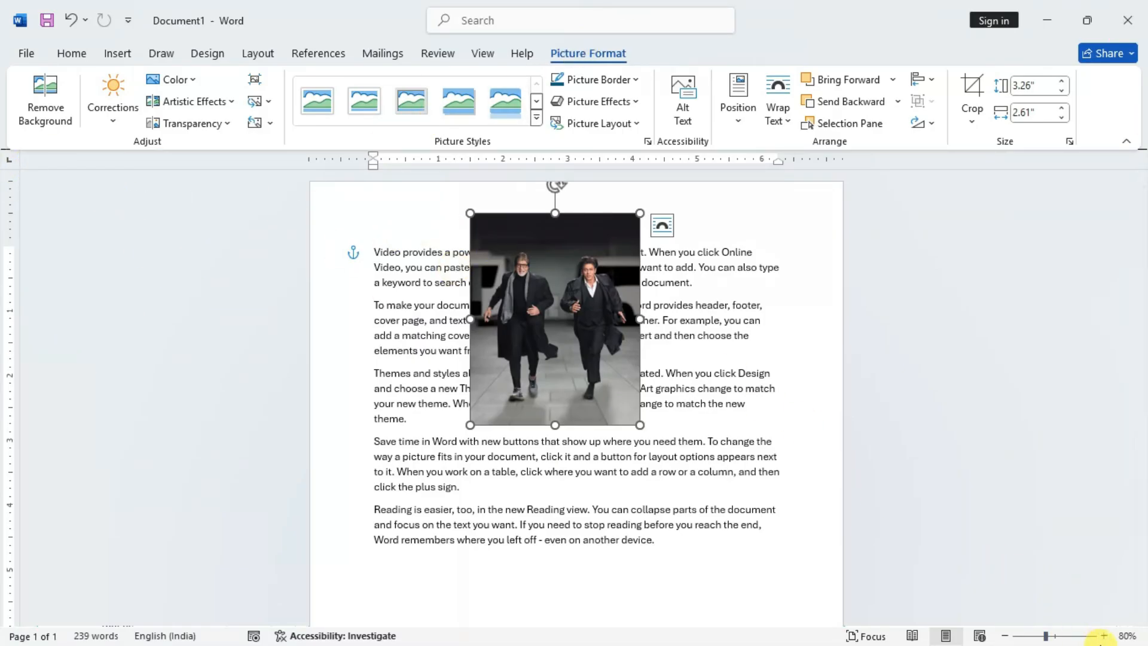
pyautogui.click(1104, 636)
pyautogui.click(1104, 635)
pyautogui.click(1104, 636)
pyautogui.click(1105, 636)
pyautogui.click(1104, 636)
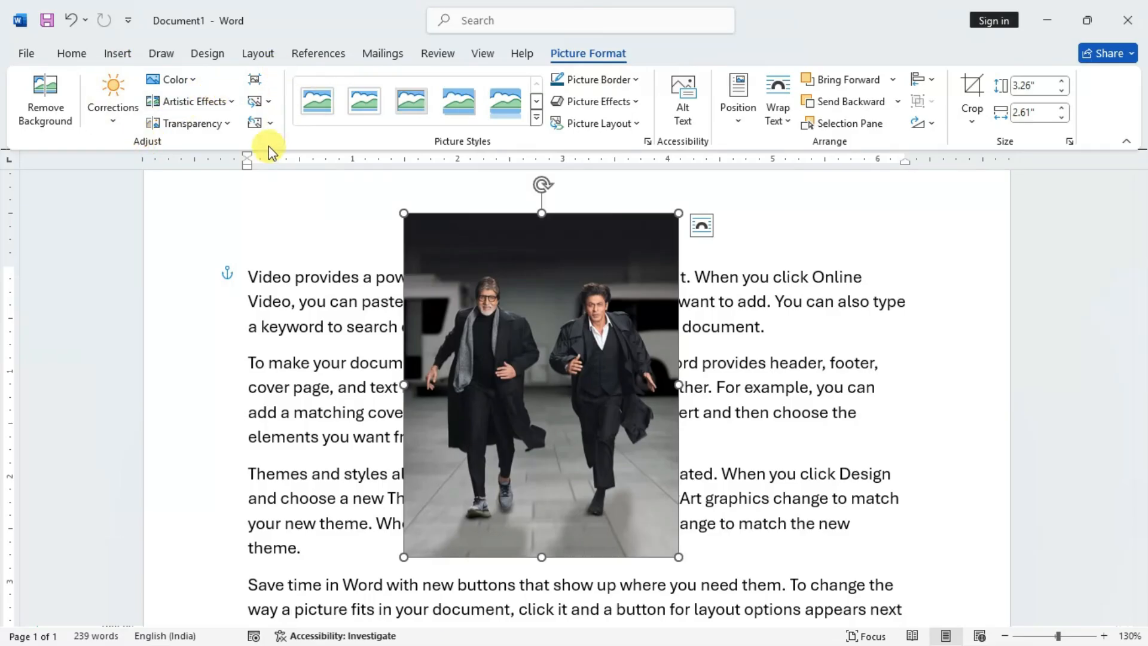
pyautogui.click(43, 103)
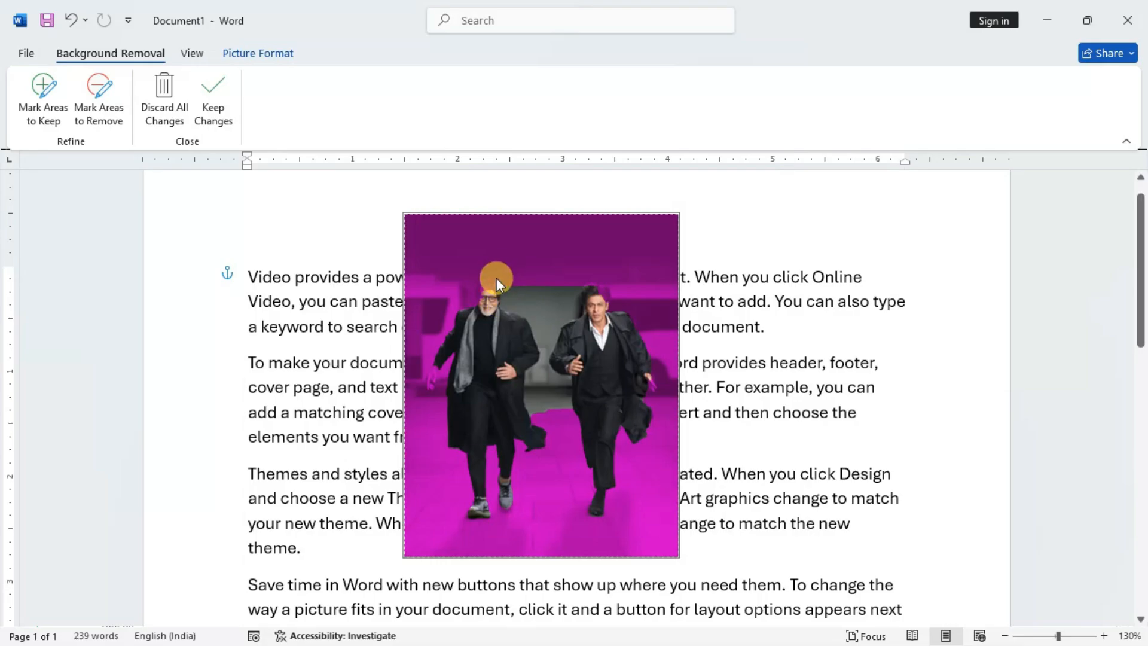
# Step: Mark the right-hand man and the gap between the two men as areas to remove, and close background removal
pyautogui.click(43, 99)
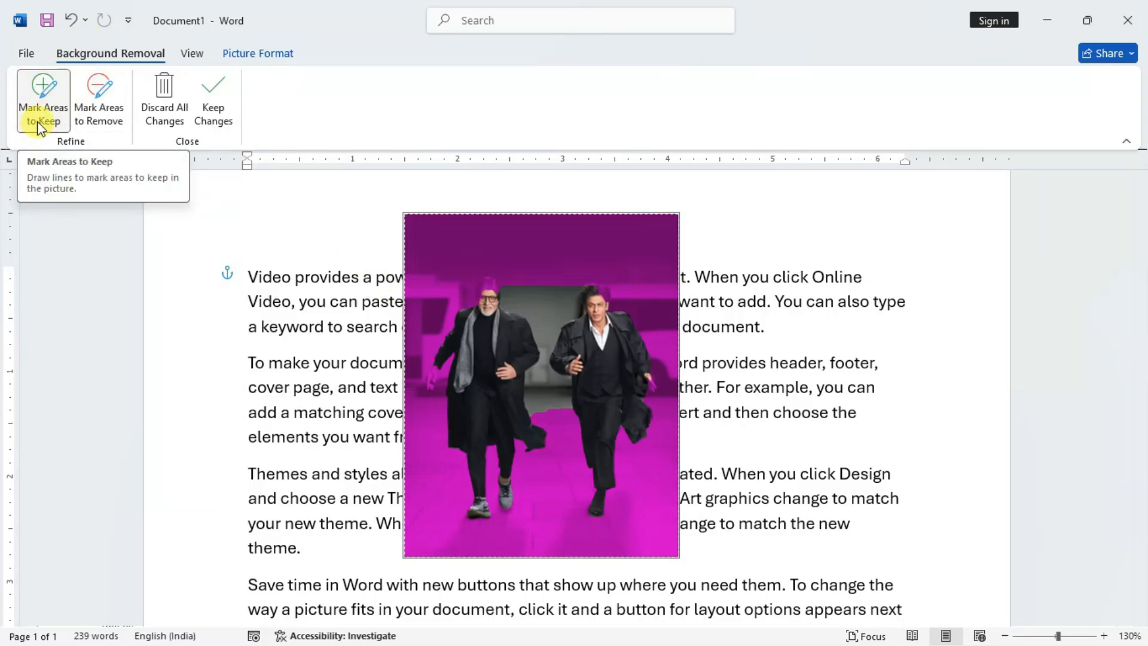
pyautogui.click(95, 110)
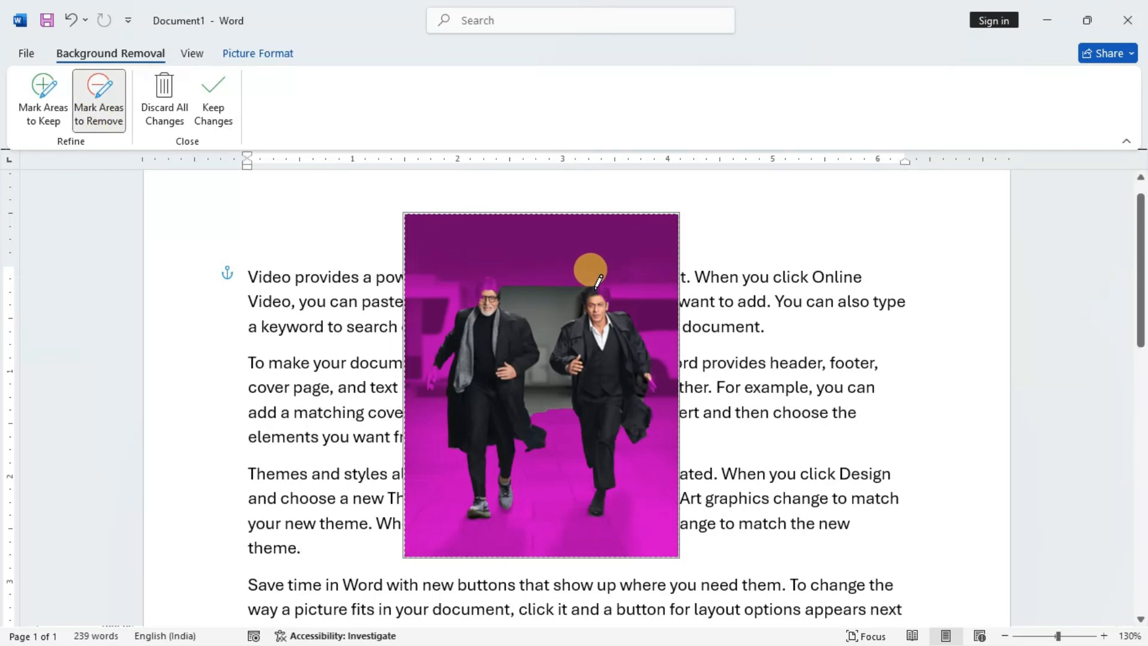
pyautogui.moveTo(600, 276)
pyautogui.mouseDown()
pyautogui.moveTo(605, 442)
pyautogui.moveTo(637, 448)
pyautogui.moveTo(619, 463)
pyautogui.mouseUp()
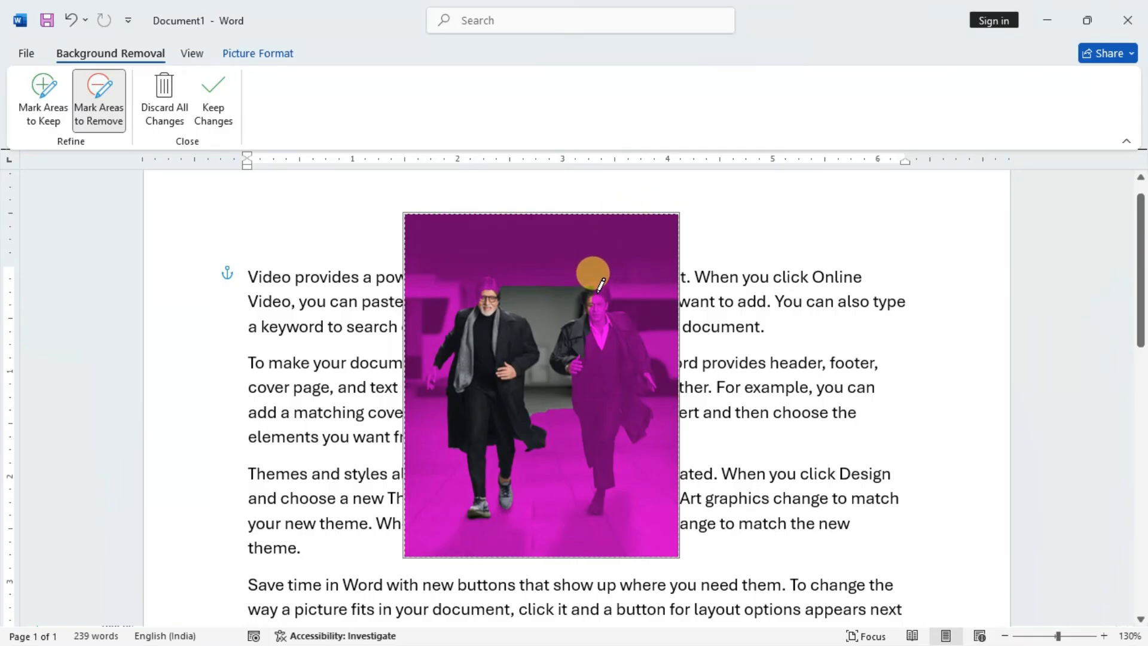
pyautogui.moveTo(594, 286); pyautogui.dragTo(566, 366)
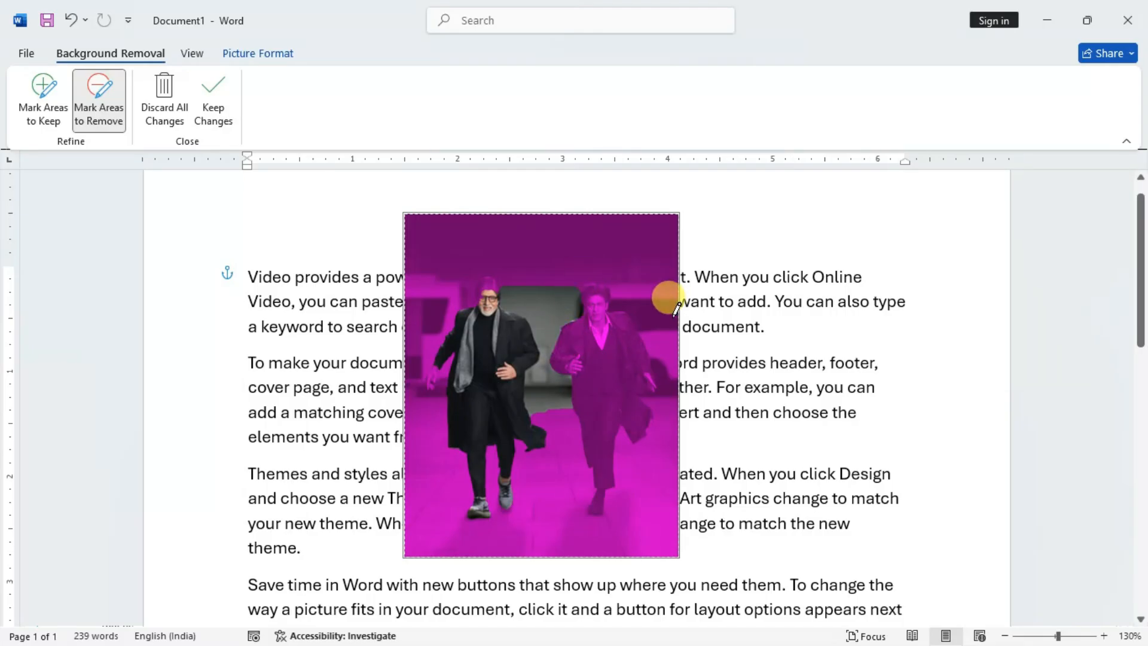
pyautogui.moveTo(539, 278); pyautogui.dragTo(547, 399)
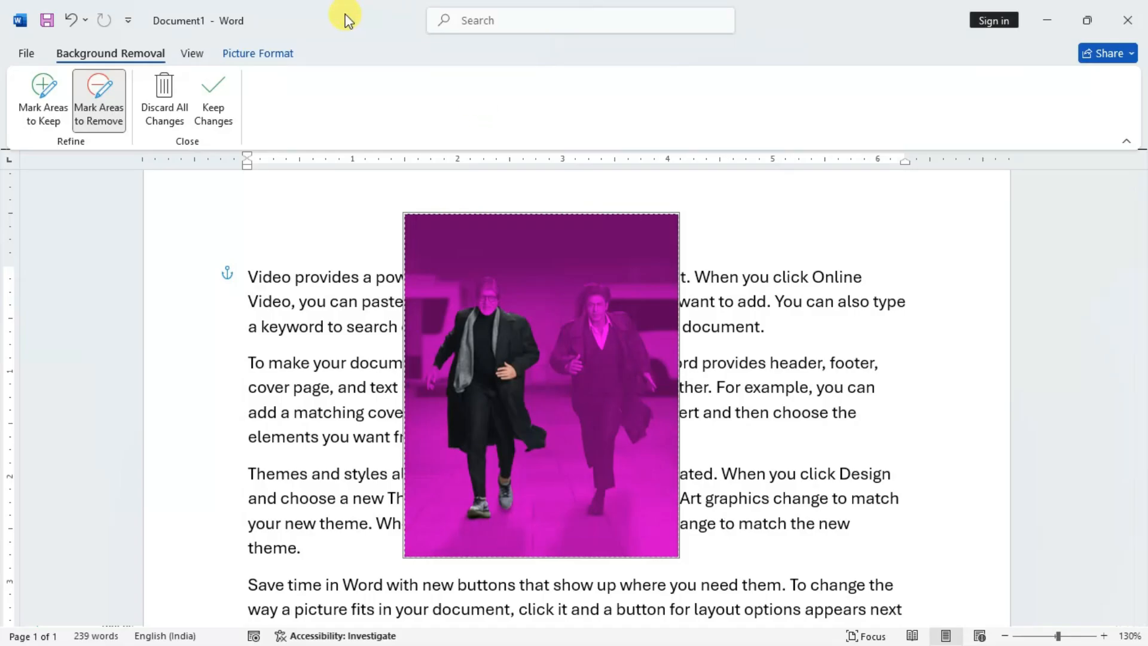
pyautogui.click(45, 92)
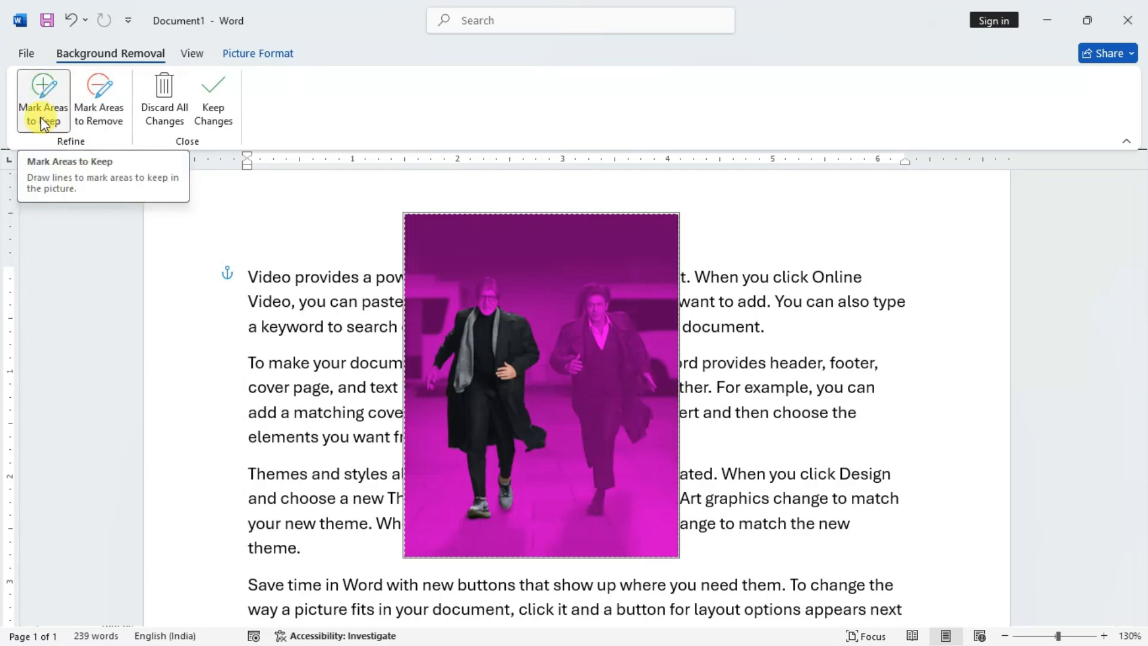
pyautogui.click(1101, 622)
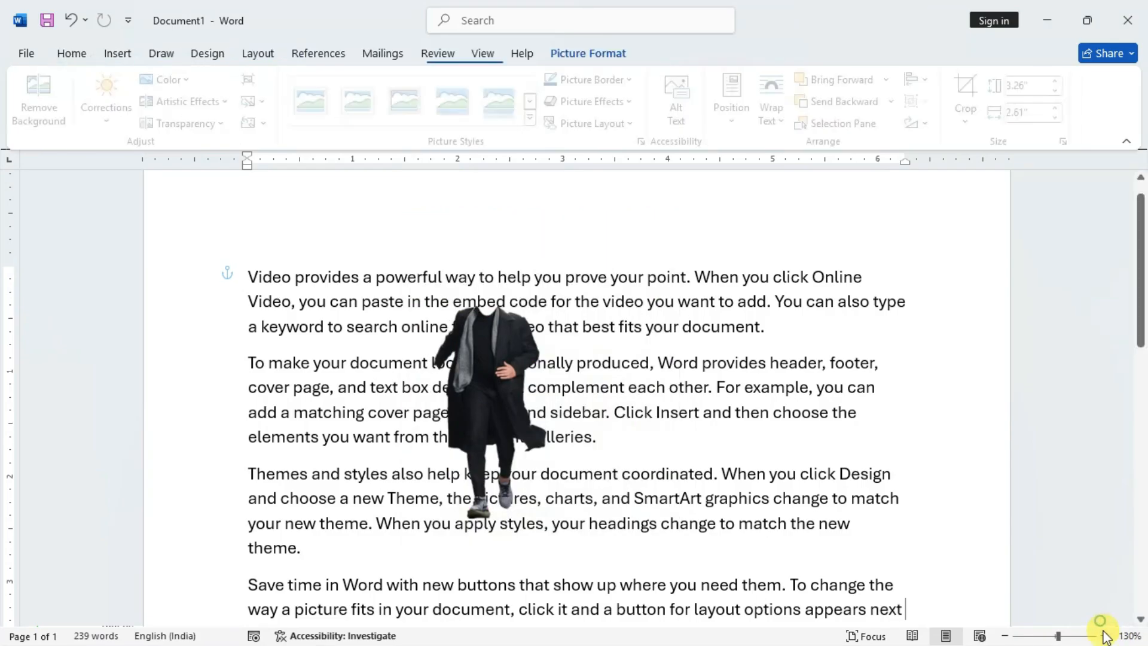
# Step: Move the cut-out picture to the right over the second and third paragraphs
pyautogui.click(1105, 636)
pyautogui.click(1105, 636)
pyautogui.click(1106, 635)
pyautogui.click(1105, 636)
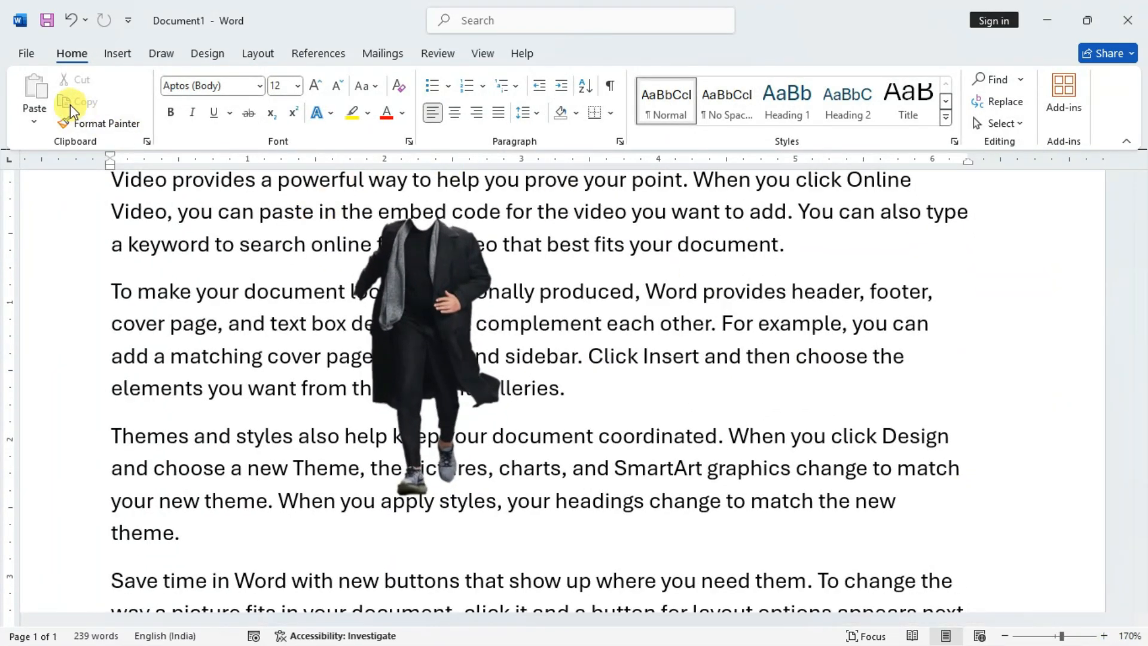
pyautogui.moveTo(449, 261); pyautogui.dragTo(650, 326)
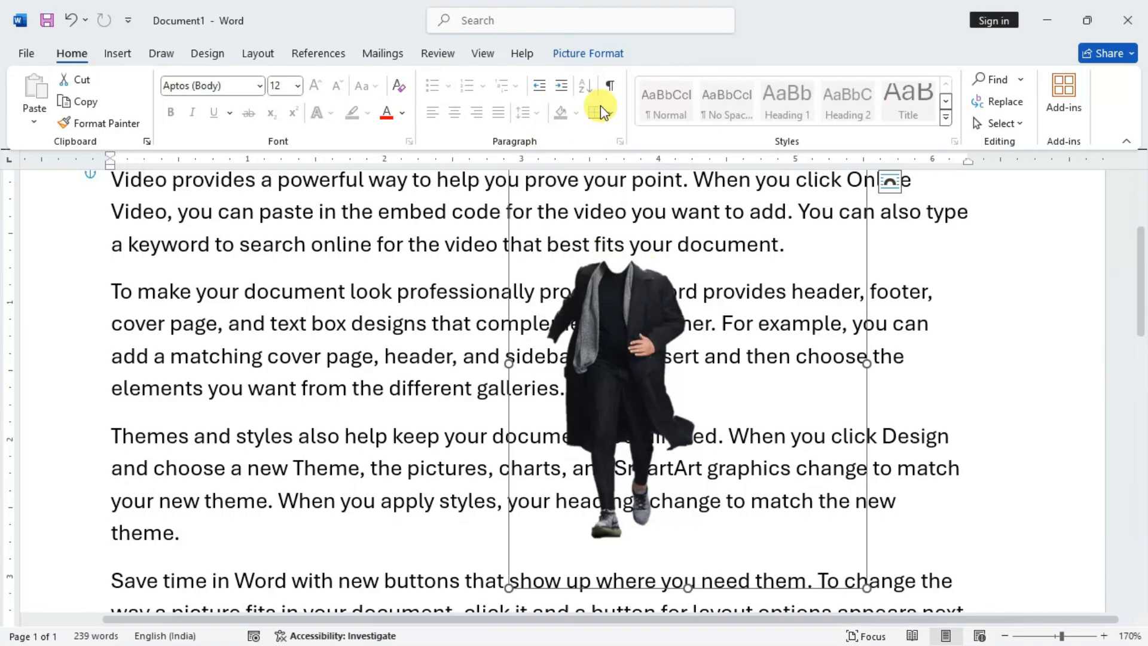
# Step: Reopen background removal for the picture, leave it without marking anything, and shift the picture slightly left
pyautogui.click(606, 55)
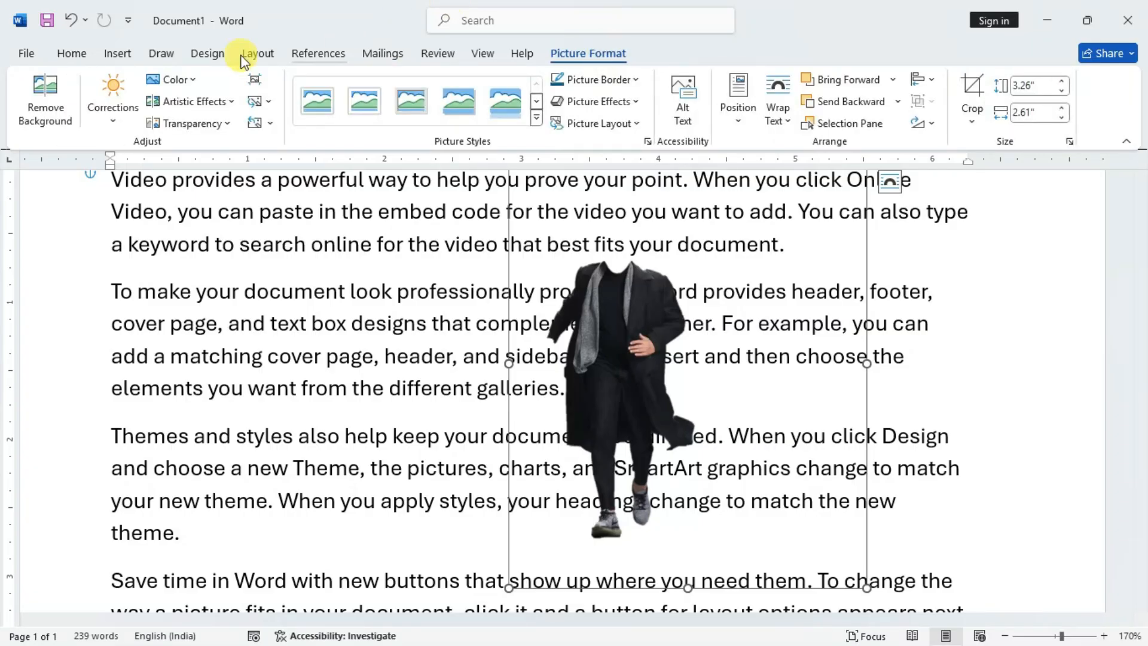
pyautogui.click(30, 95)
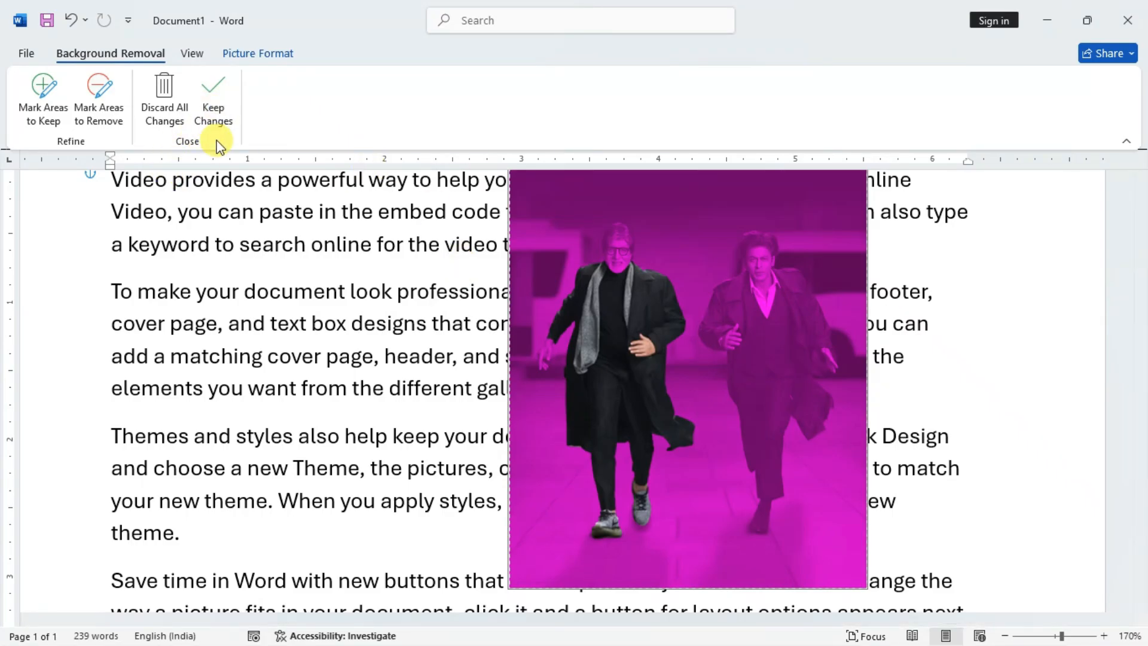
pyautogui.click(250, 245)
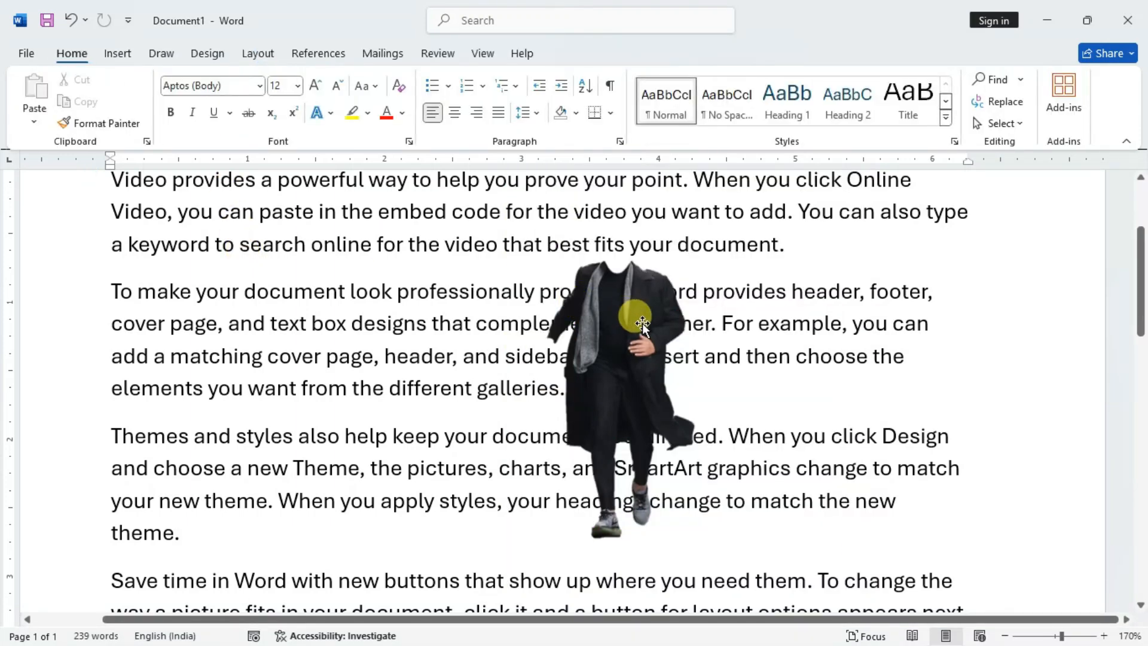
pyautogui.moveTo(633, 299); pyautogui.dragTo(579, 307)
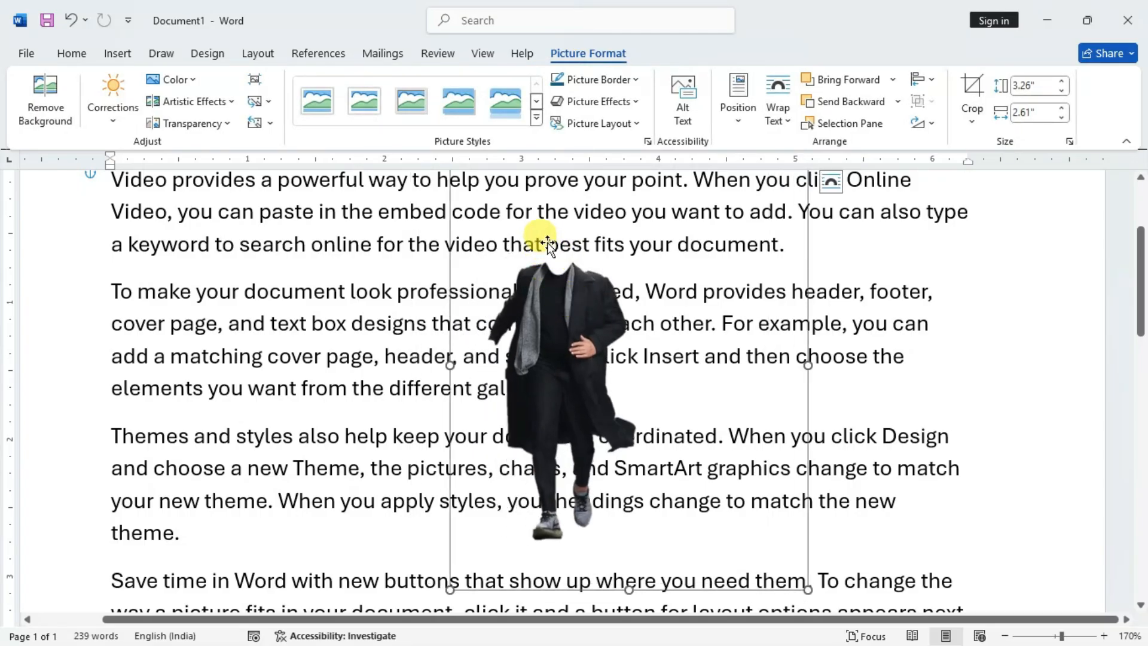
# Step: Reopen background removal, mark the remaining man's head and outstretched hand as areas to keep, and keep the changes
pyautogui.click(48, 95)
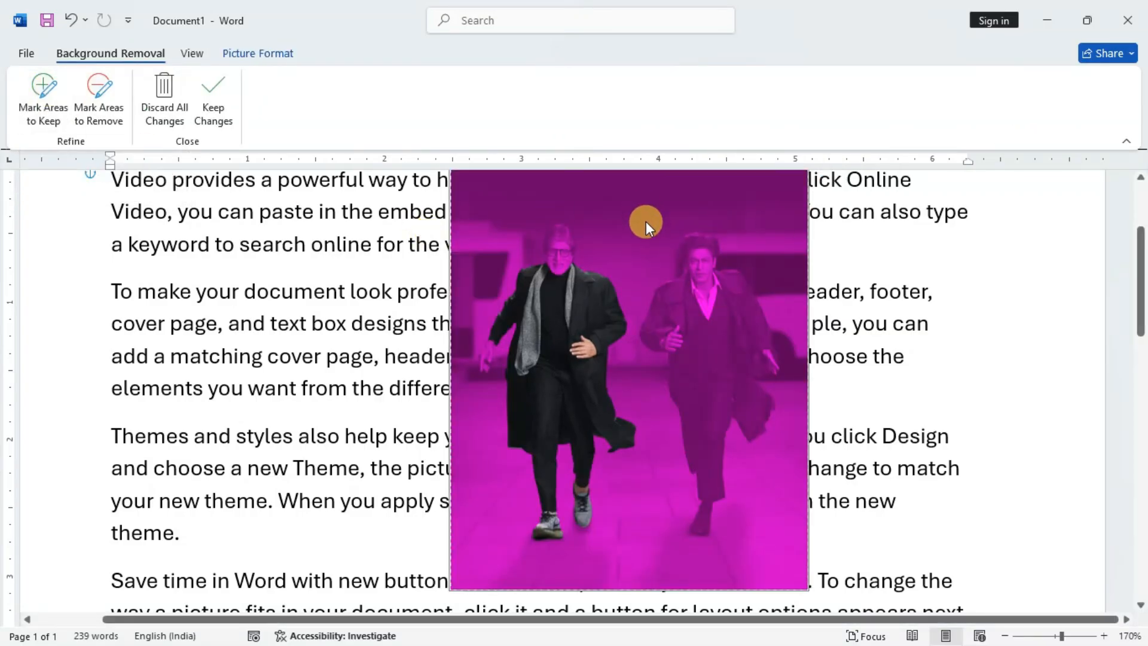
pyautogui.click(43, 105)
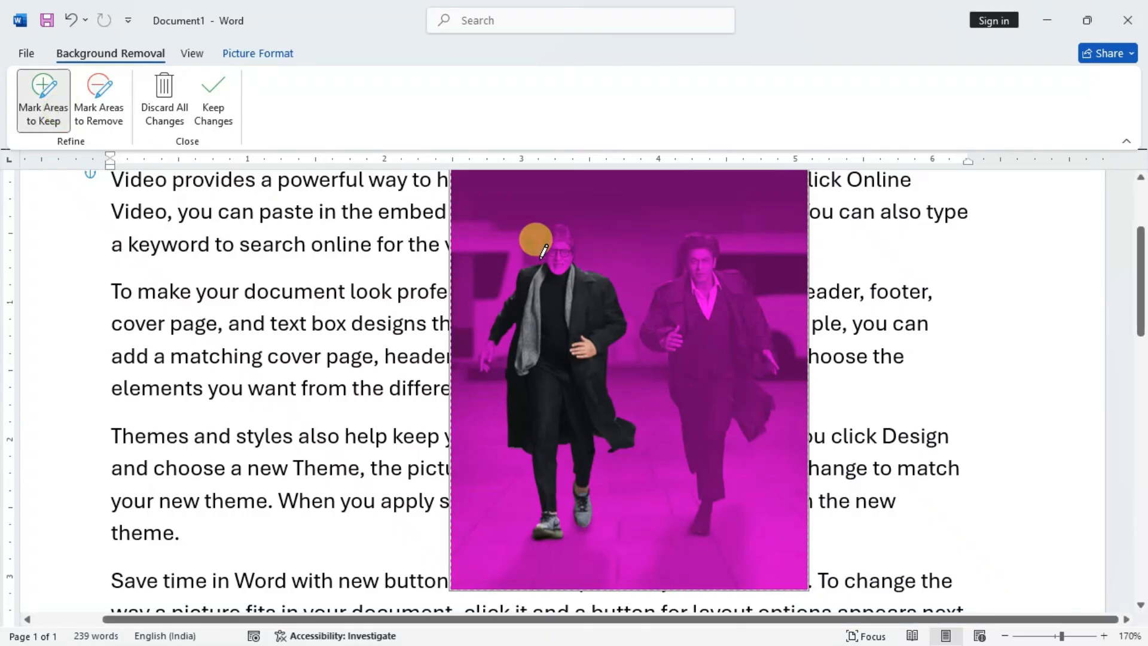
pyautogui.moveTo(555, 263); pyautogui.dragTo(569, 216)
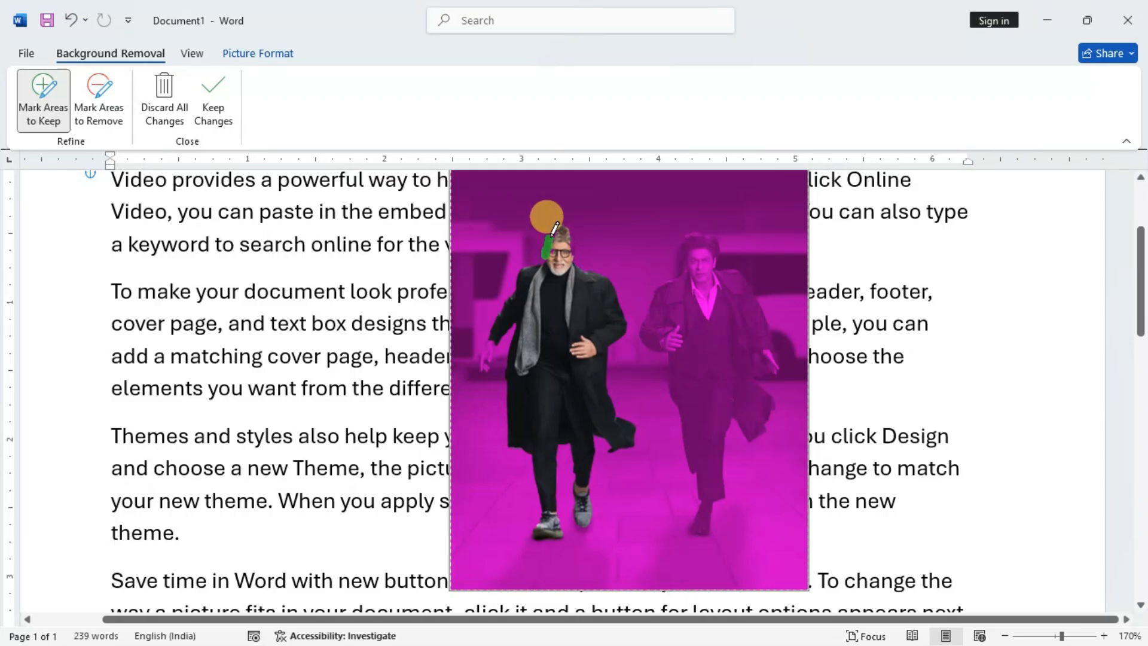
pyautogui.moveTo(576, 263); pyautogui.dragTo(571, 232)
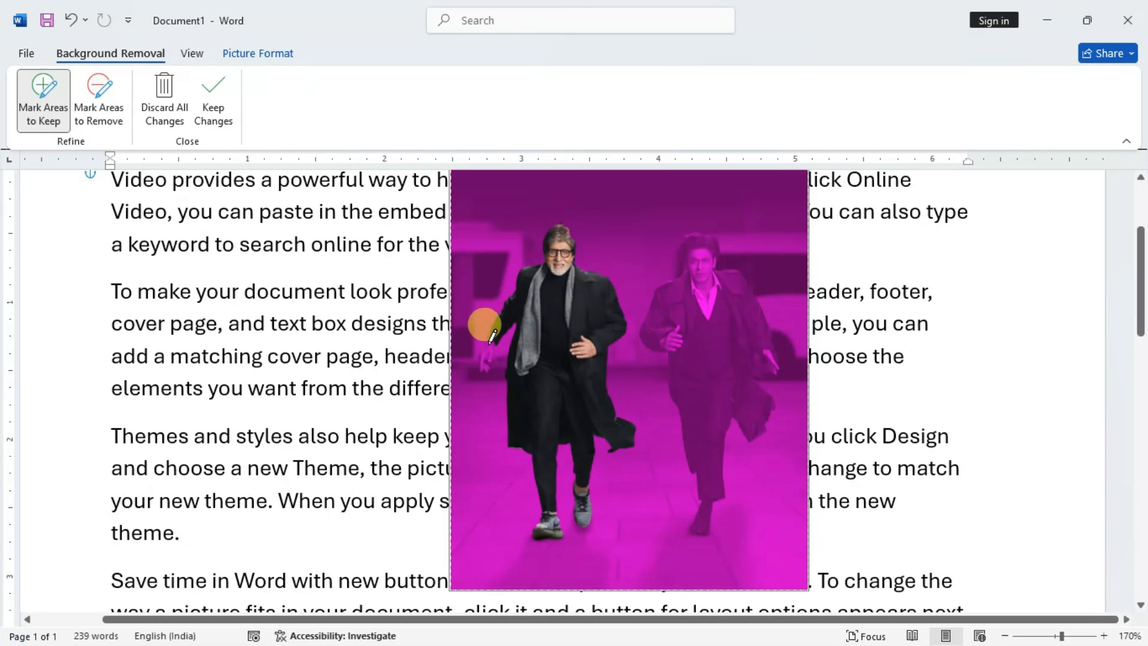
pyautogui.moveTo(491, 329); pyautogui.dragTo(484, 352)
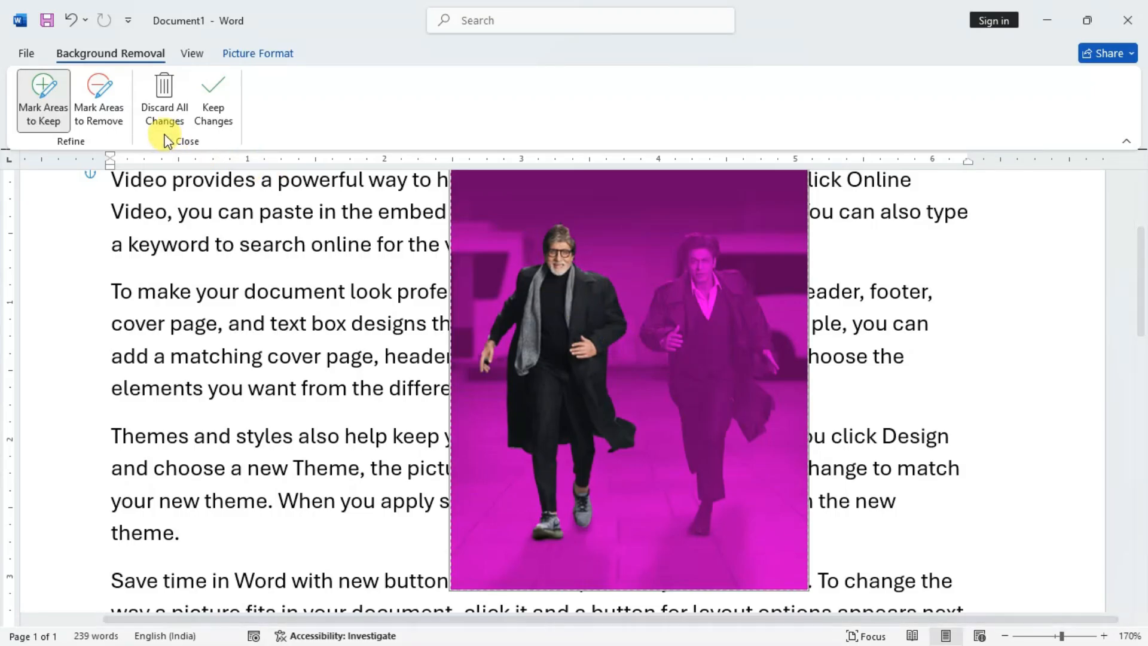
pyautogui.click(206, 103)
# Step: Move the cut-out picture to the page's right edge beside the opening paragraphs
pyautogui.moveTo(589, 313); pyautogui.dragTo(433, 321)
pyautogui.scroll(-1, 432, 320)
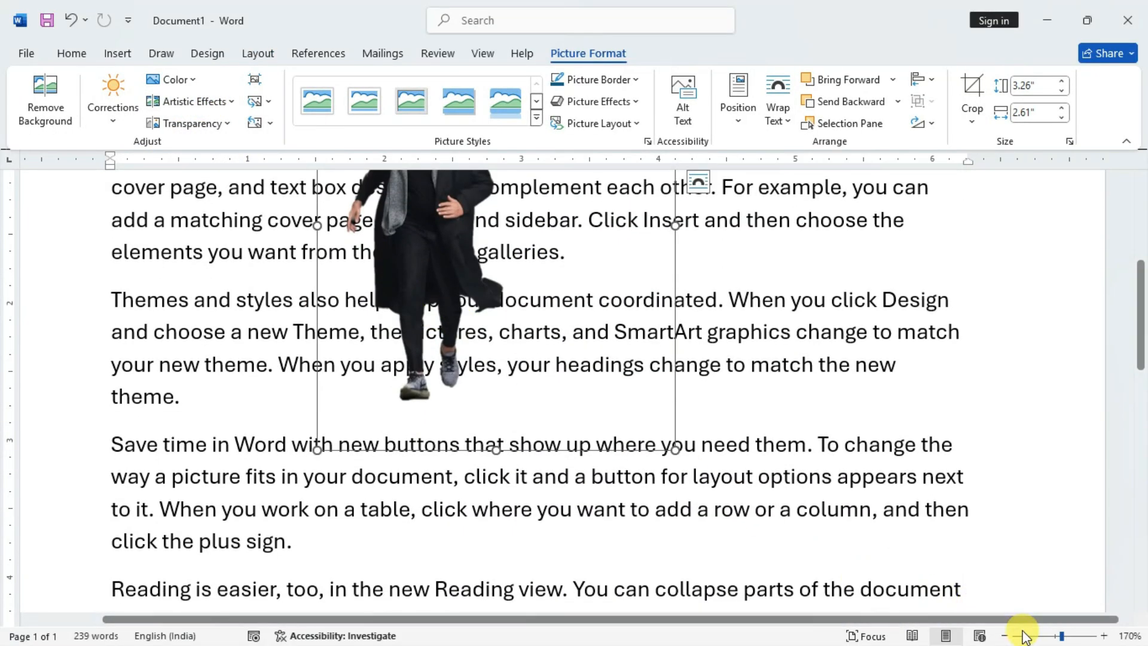
pyautogui.click(1004, 636)
pyautogui.click(1005, 636)
pyautogui.click(1005, 637)
pyautogui.click(1005, 636)
pyautogui.click(1005, 637)
pyautogui.click(539, 246)
pyautogui.moveTo(539, 245); pyautogui.dragTo(902, 350)
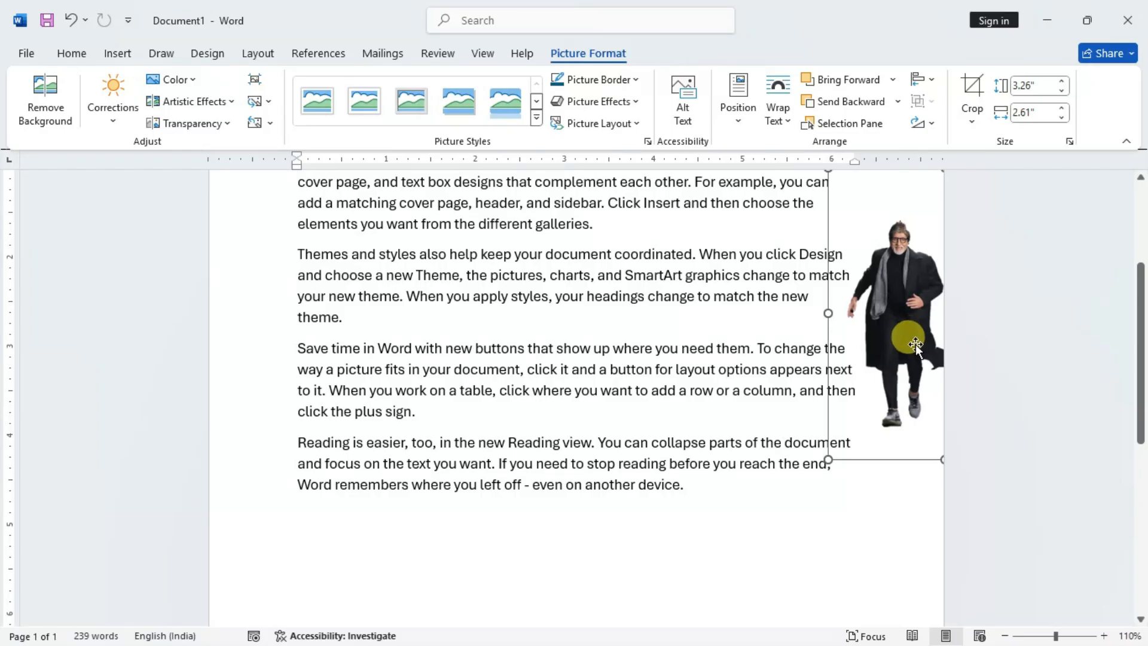
pyautogui.click(684, 275)
pyautogui.scroll(3, 726, 307)
pyautogui.moveTo(890, 485); pyautogui.dragTo(839, 274)
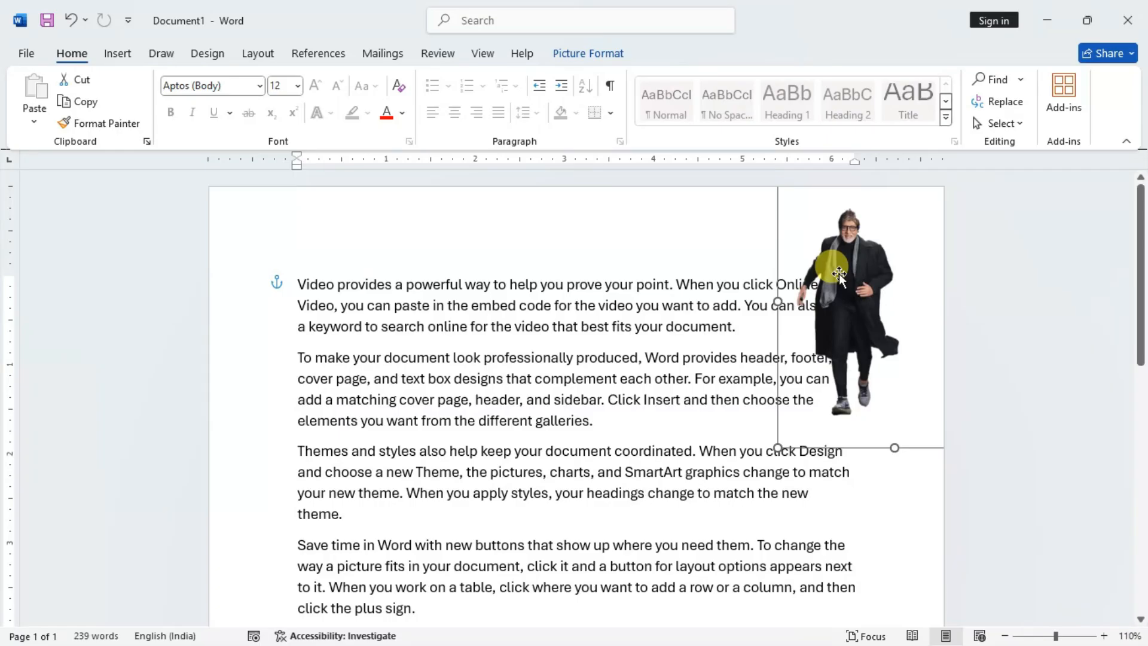
# Step: Open the Picture Corrections Options for the cut-out picture
pyautogui.click(597, 54)
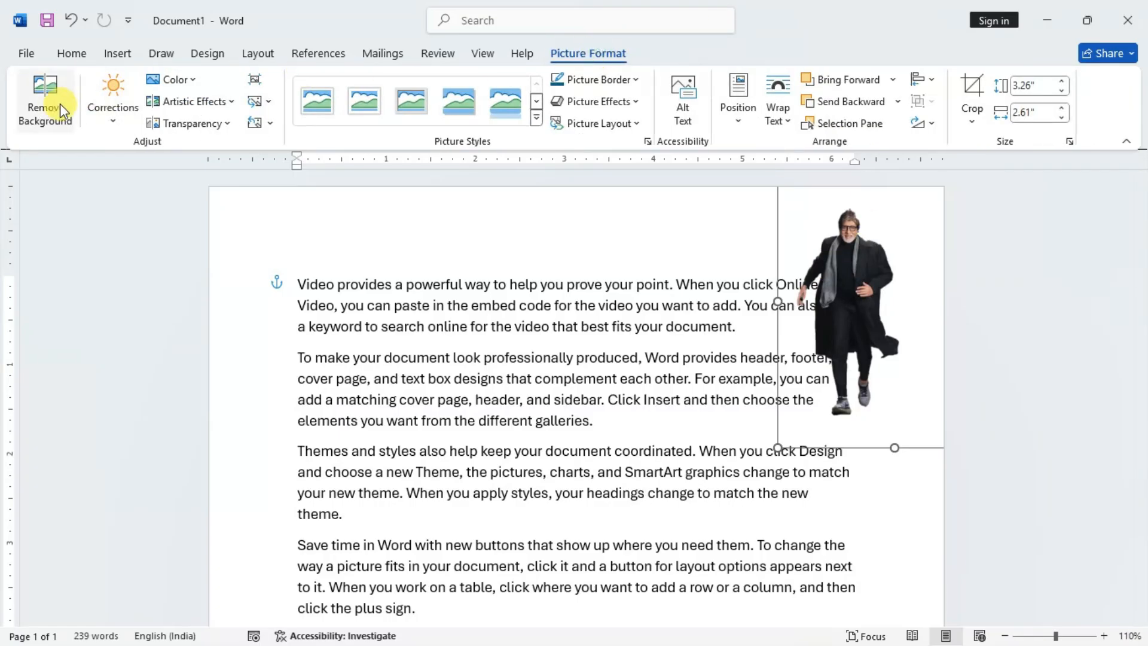
pyautogui.click(113, 117)
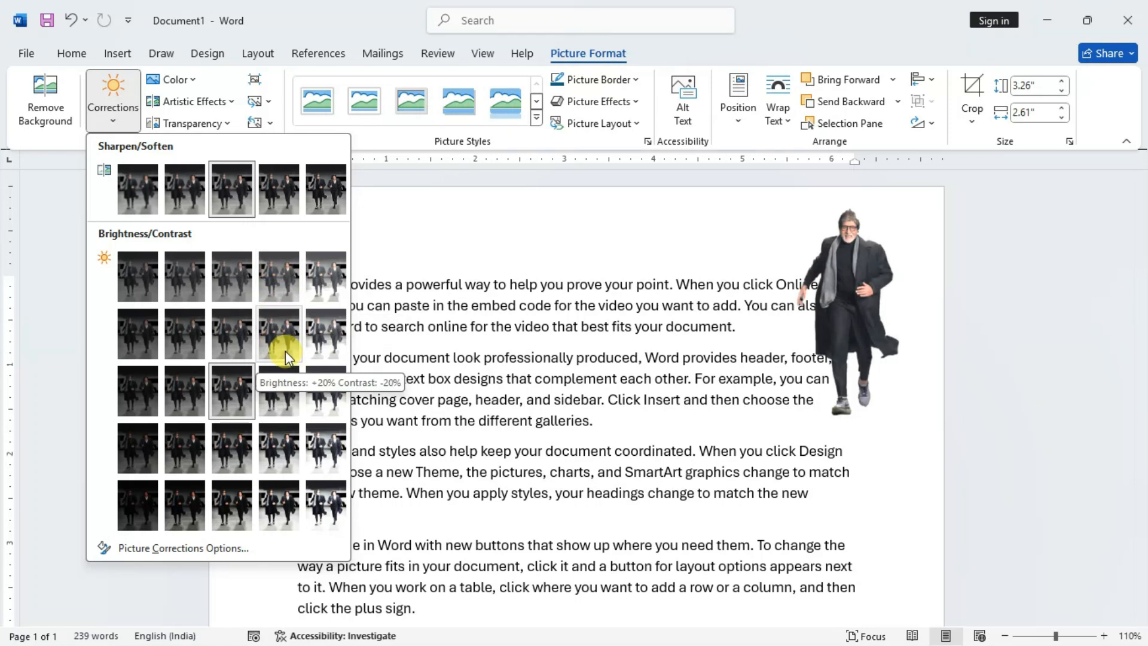
pyautogui.click(182, 548)
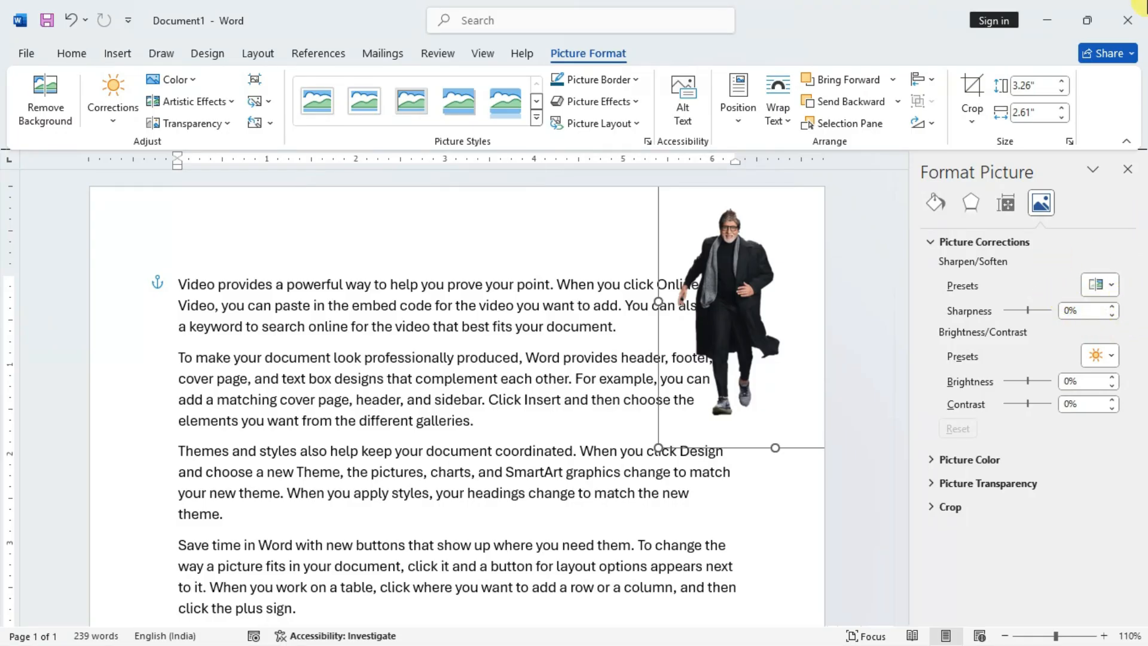
# Step: Try raising the picture's sharpness to 3% and return it to 0%
pyautogui.click(1097, 290)
pyautogui.click(1112, 307)
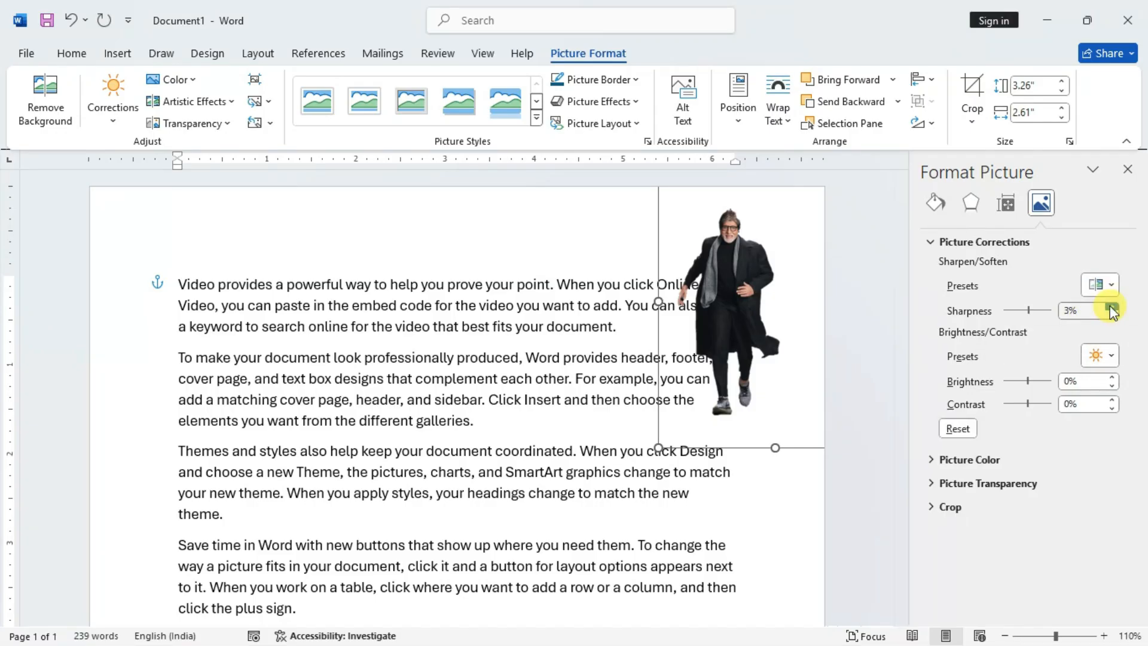
pyautogui.click(1113, 316)
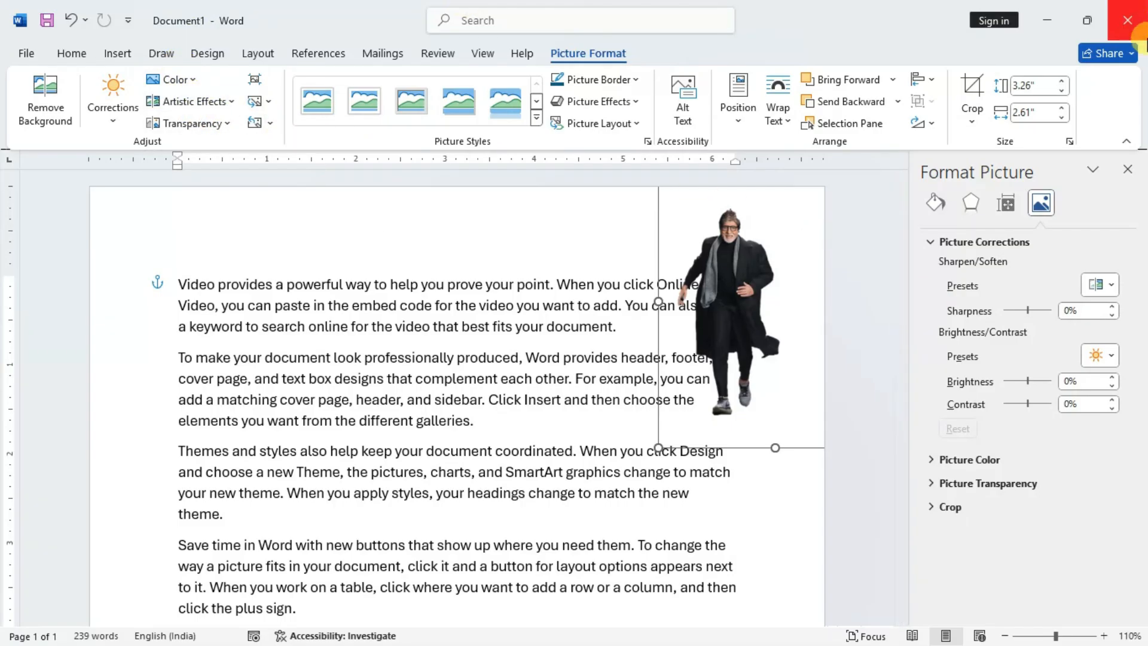
# Step: Set the picture's transparency to about 77% and move it left over the ends of the opening paragraphs' lines
pyautogui.click(930, 459)
pyautogui.scroll(-3, 936, 457)
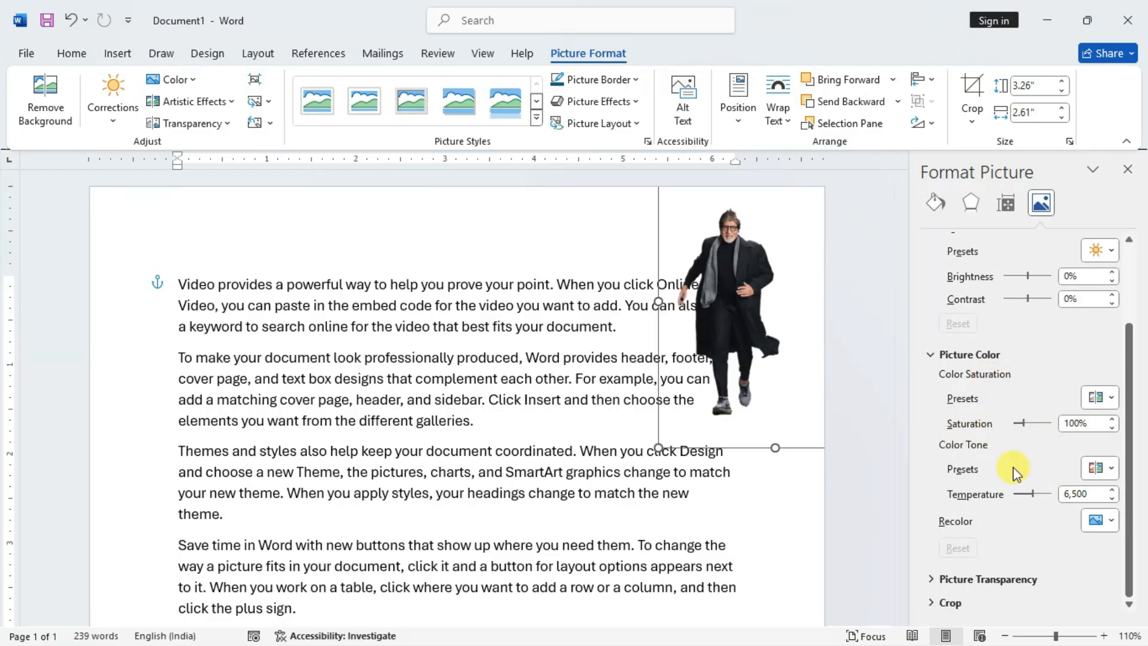
pyautogui.click(944, 575)
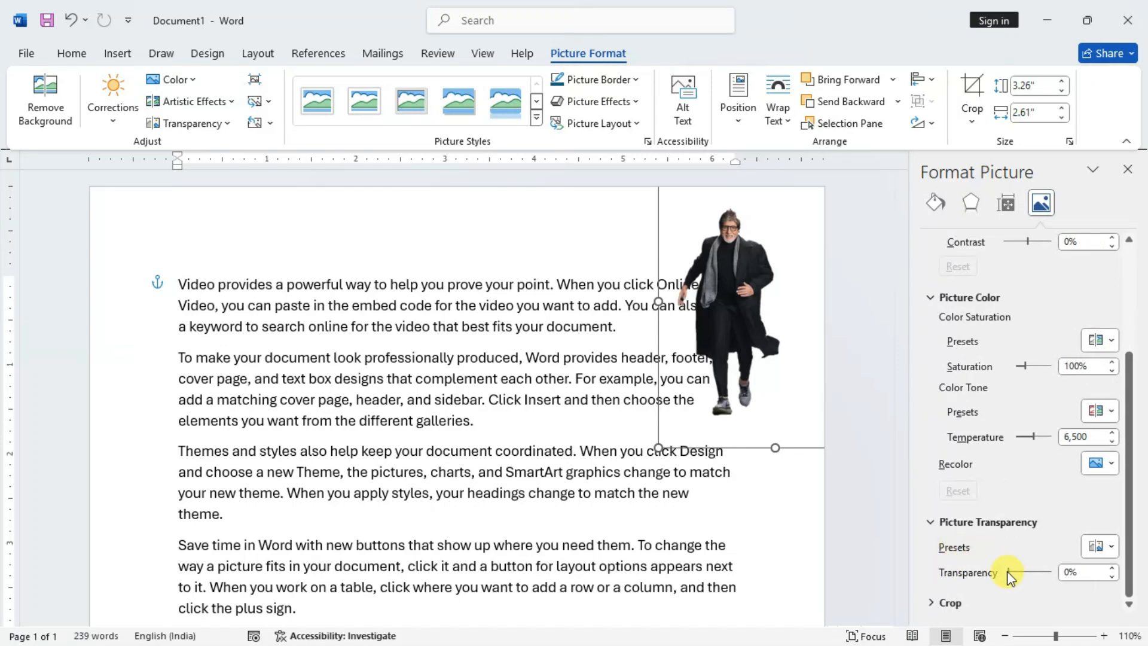
pyautogui.moveTo(1009, 574); pyautogui.dragTo(1041, 573)
pyautogui.moveTo(813, 400); pyautogui.dragTo(622, 367)
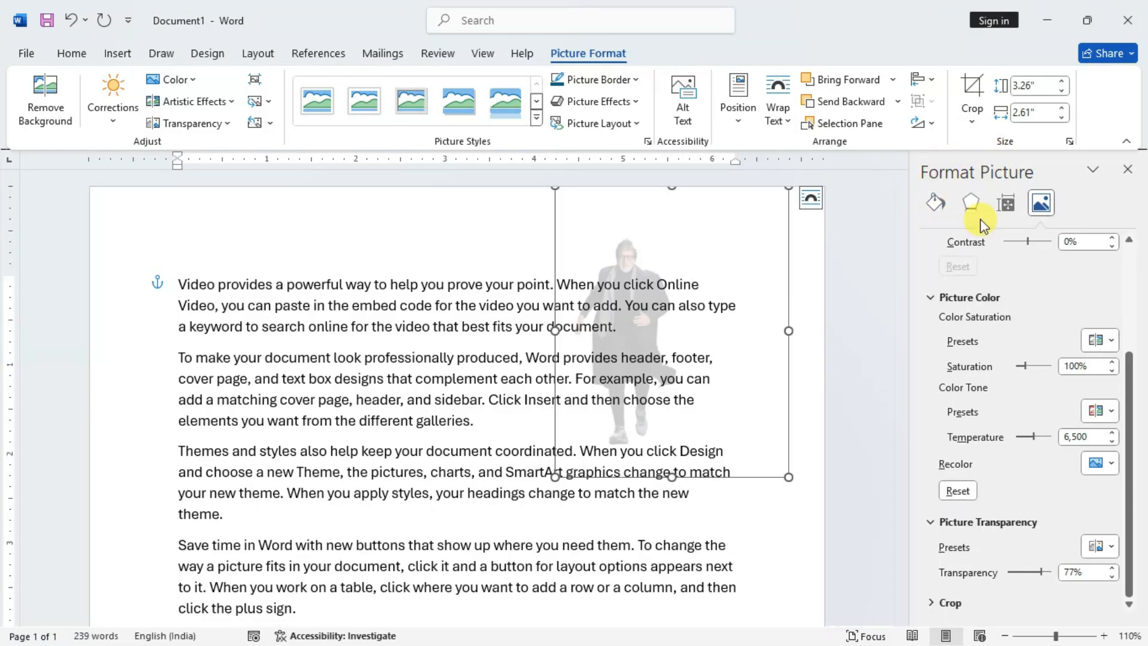
# Step: Deselect and reselect the transparent picture, and dock the Format Picture pane on the opposite side of the document
pyautogui.click(407, 283)
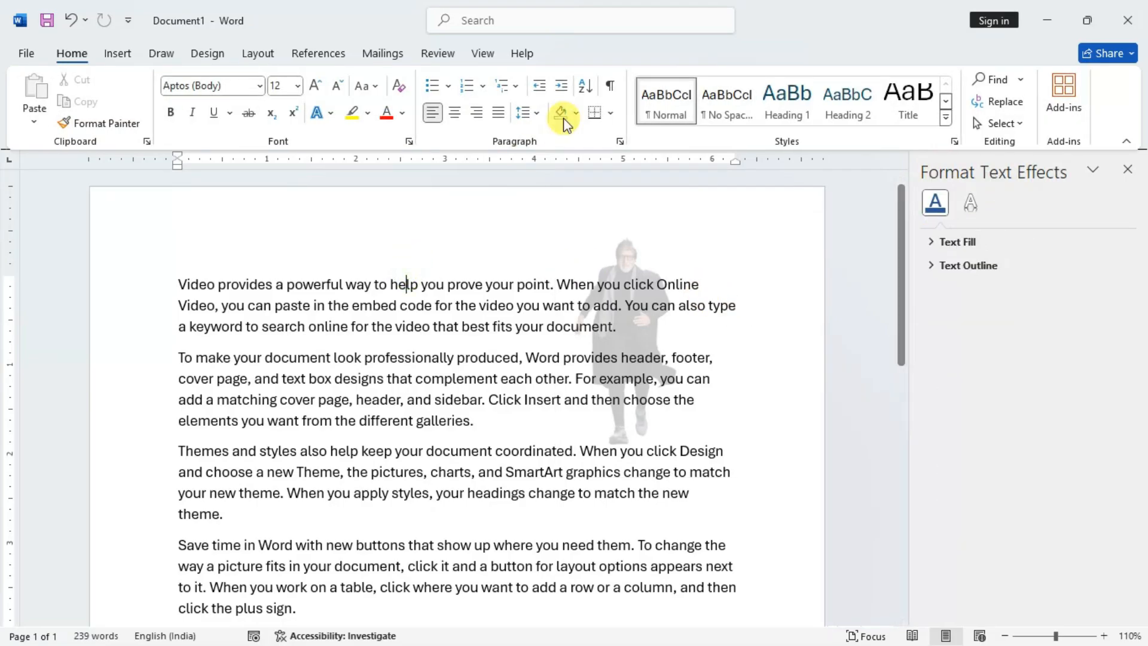
pyautogui.click(626, 256)
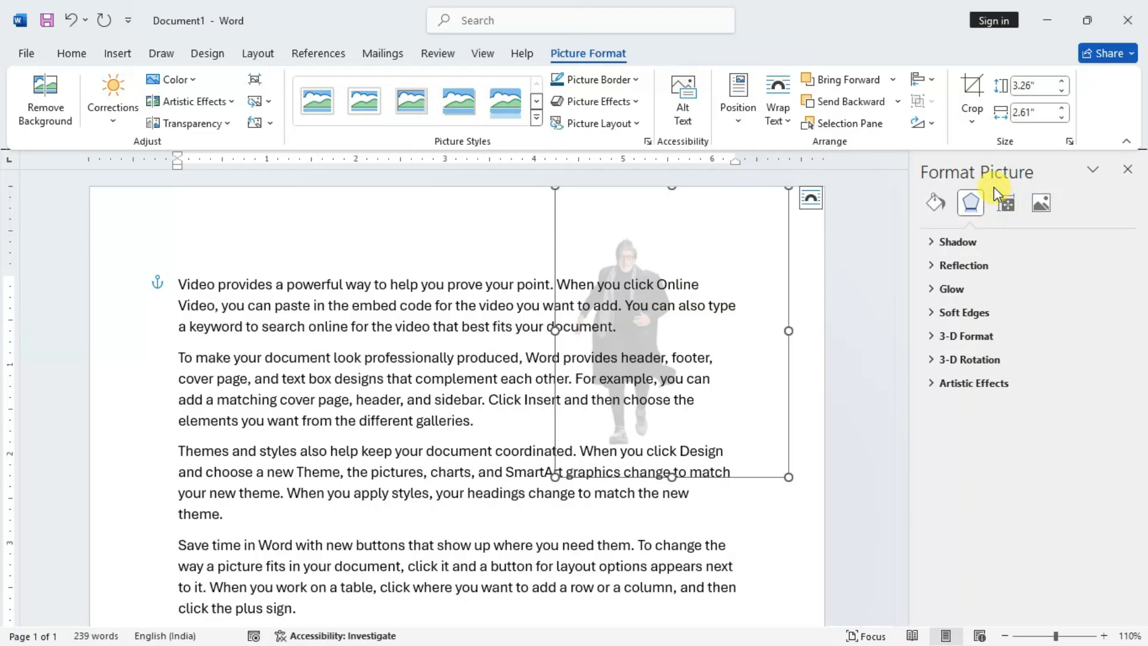
pyautogui.moveTo(1006, 168); pyautogui.dragTo(18, 258)
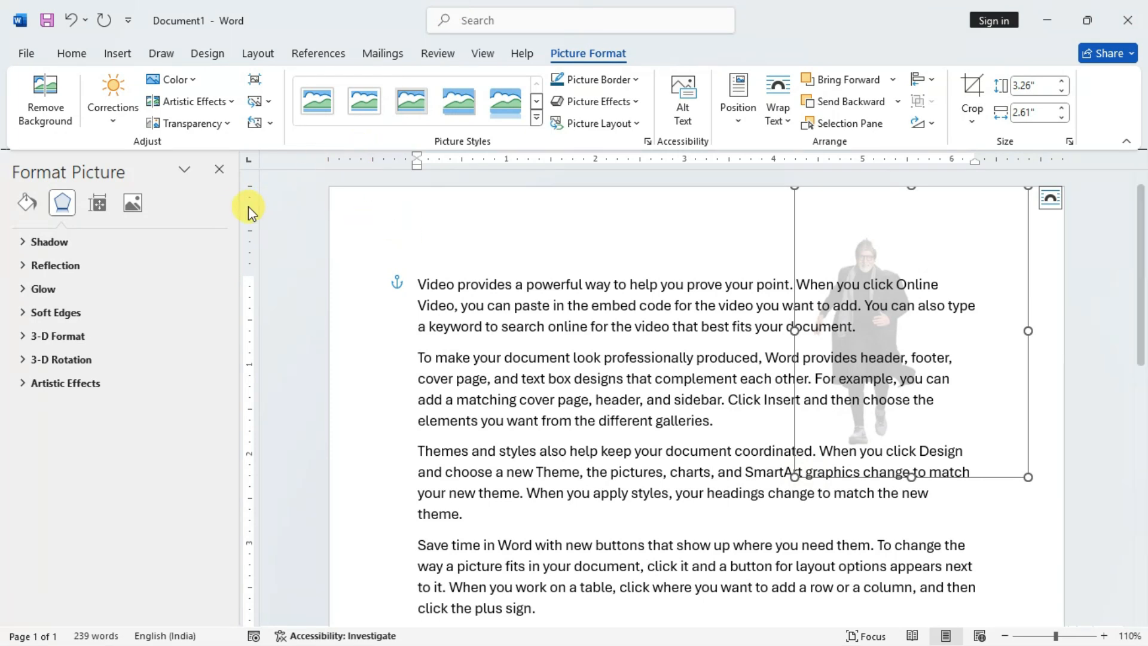
# Step: Dock the Format Picture pane back on its original side and apply a solid fill behind the cut-out figure, moving the picture left
pyautogui.moveTo(126, 173); pyautogui.dragTo(1125, 233)
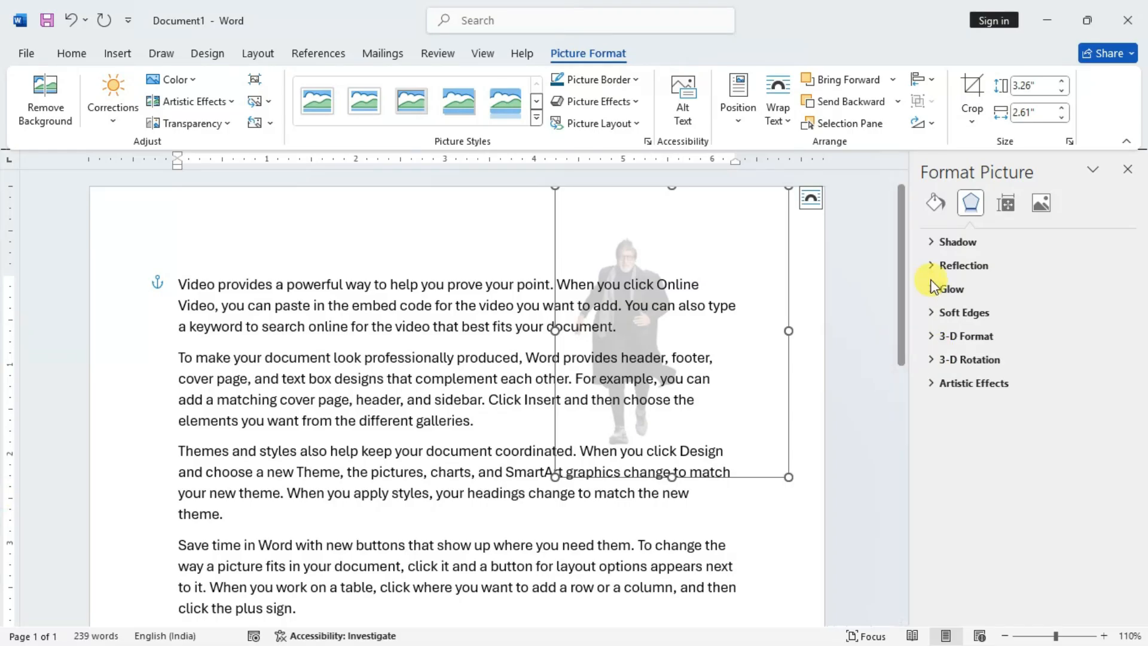
pyautogui.click(939, 204)
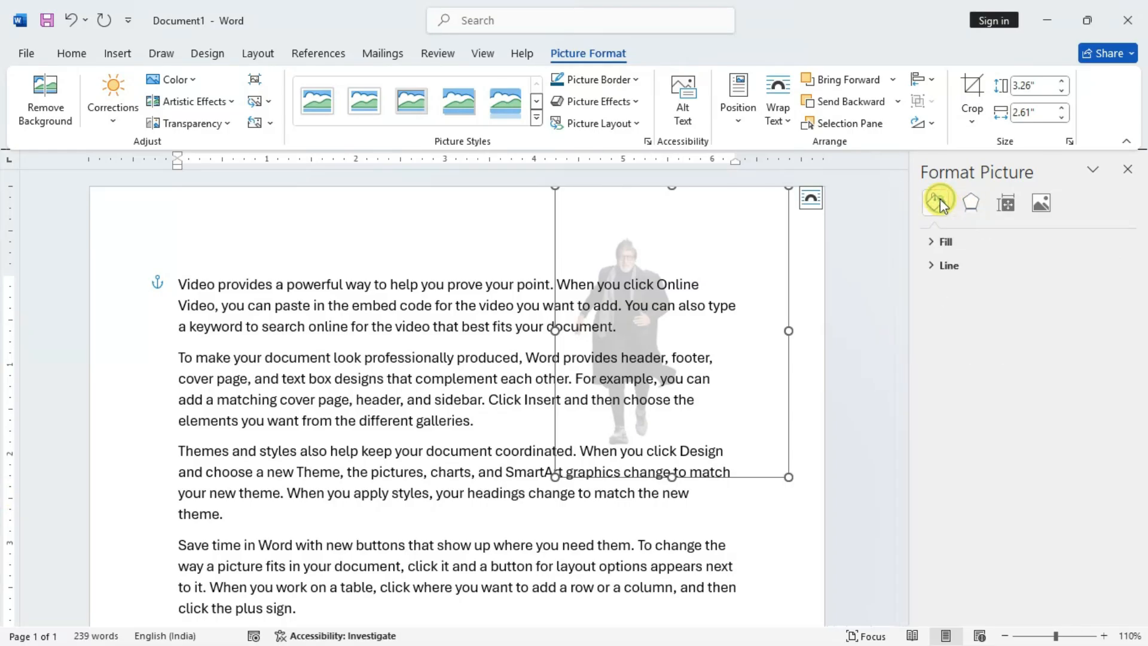
pyautogui.click(935, 242)
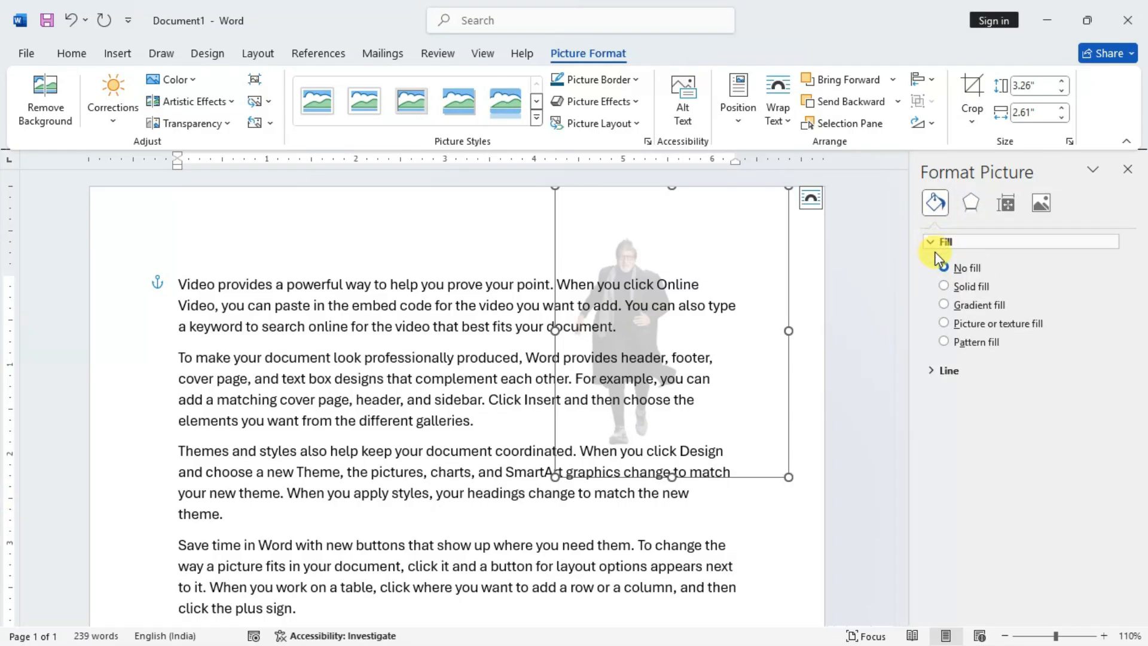
pyautogui.click(944, 286)
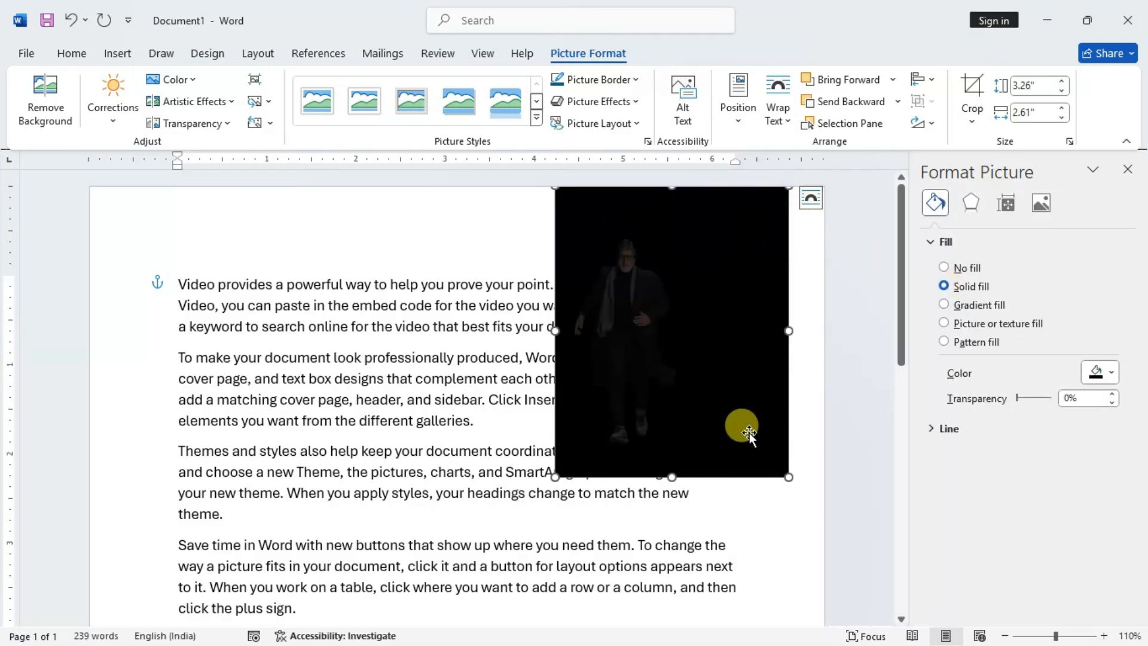
pyautogui.moveTo(740, 392); pyautogui.dragTo(638, 395)
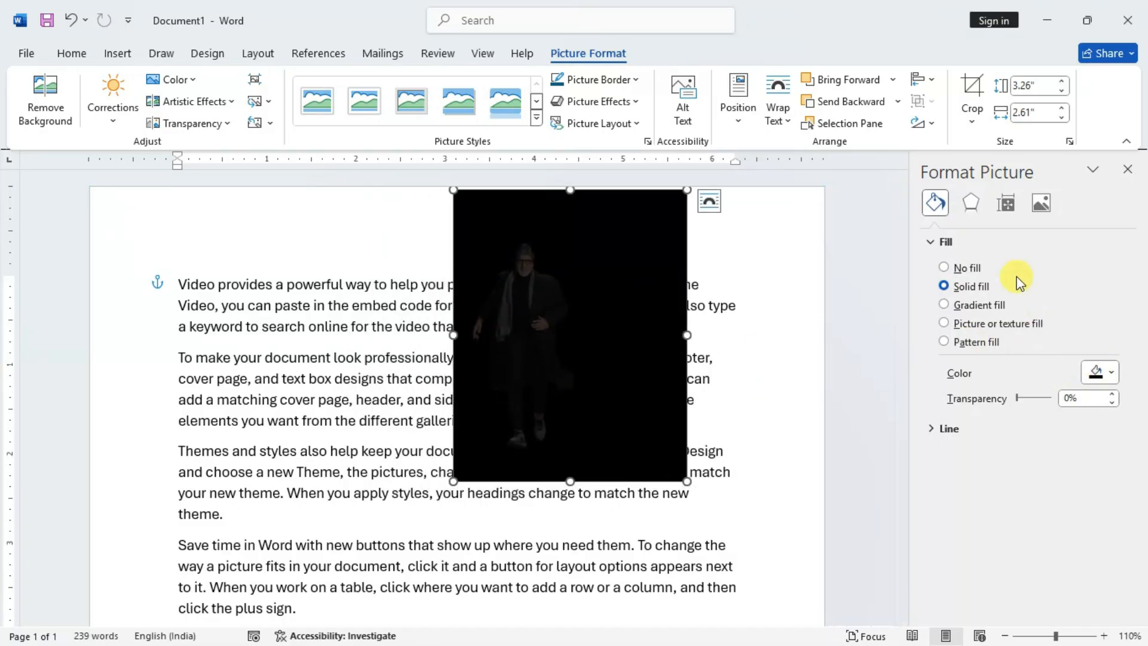
# Step: Set the picture's transparency to 0% and move the picture down over the document's paragraphs
pyautogui.click(1007, 205)
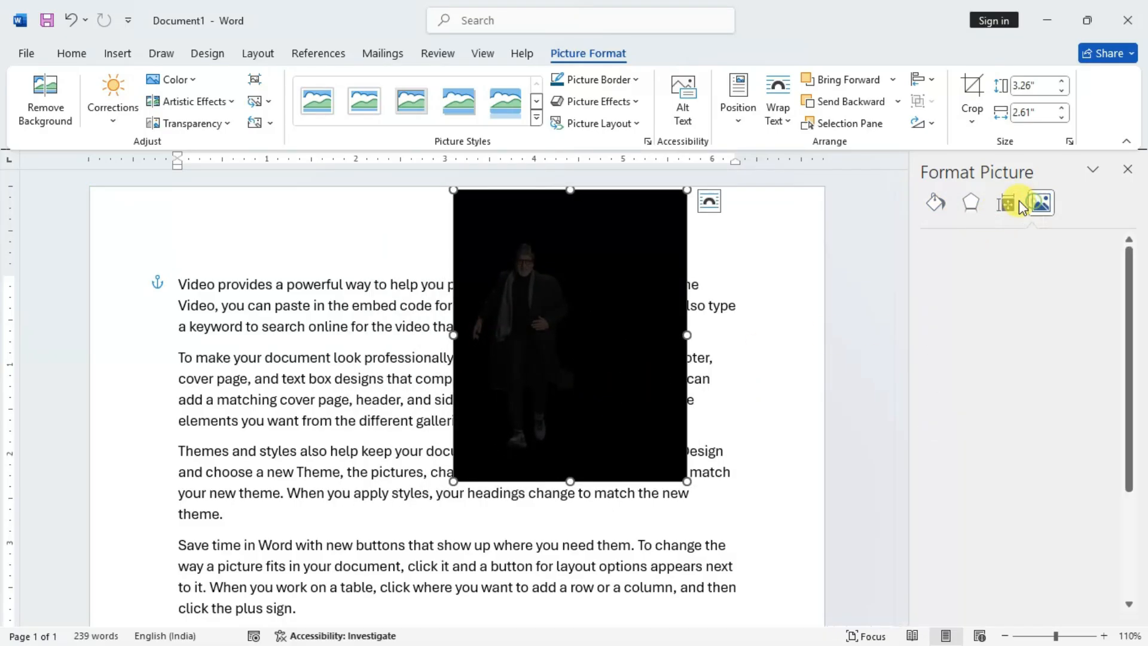
pyautogui.click(1041, 203)
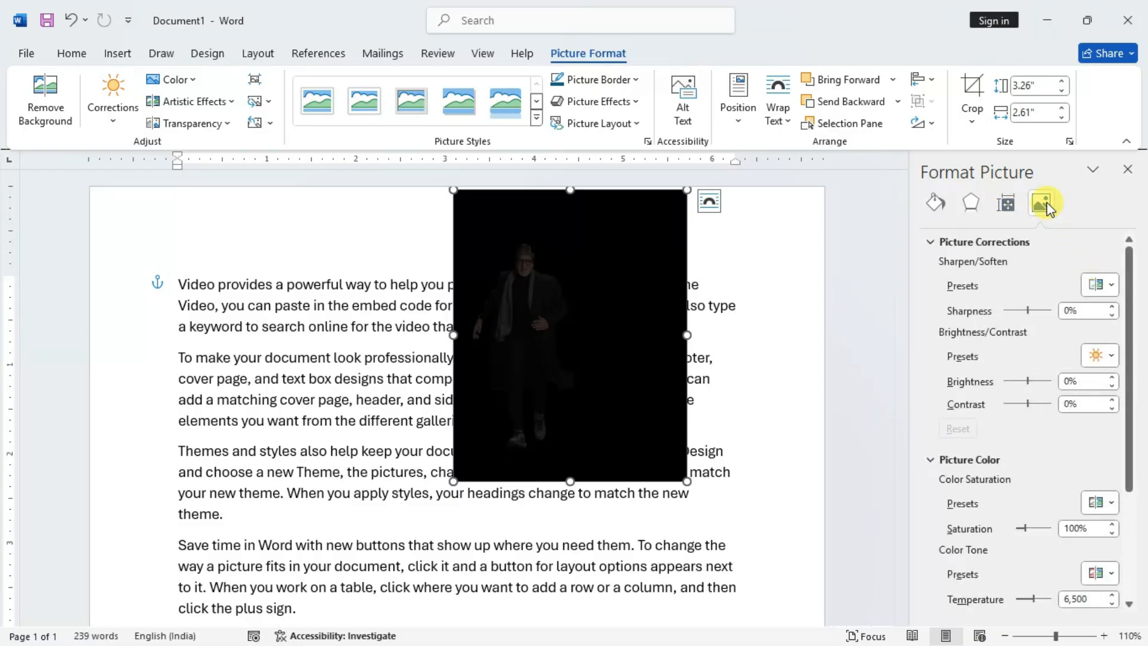
pyautogui.scroll(-3, 1003, 428)
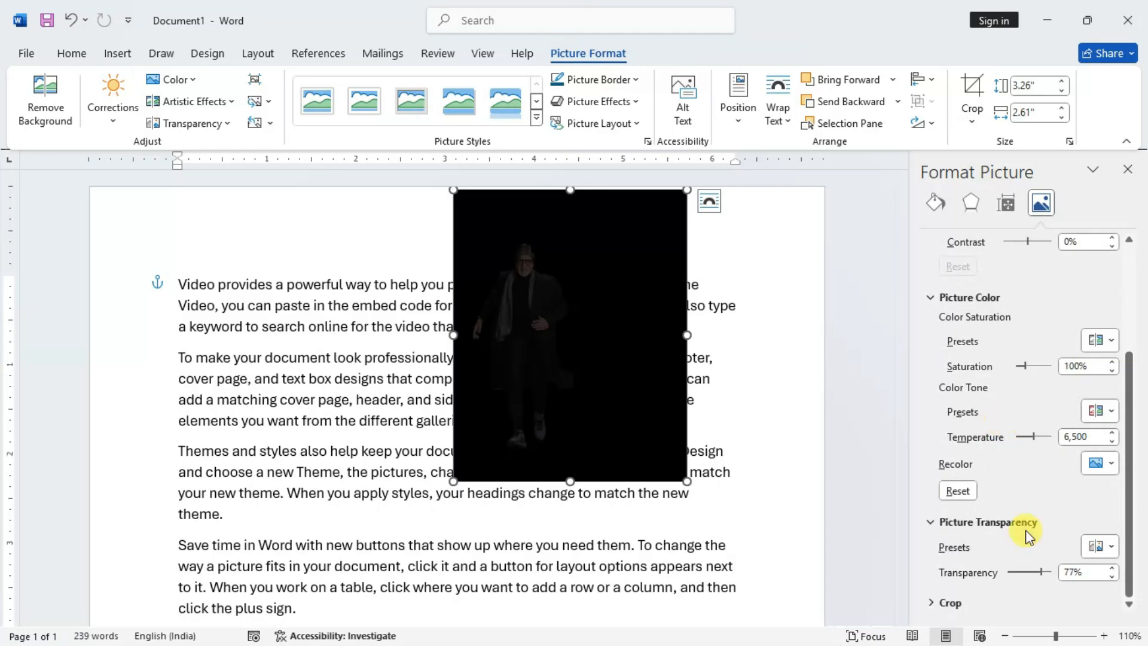
pyautogui.moveTo(1042, 571); pyautogui.dragTo(997, 572)
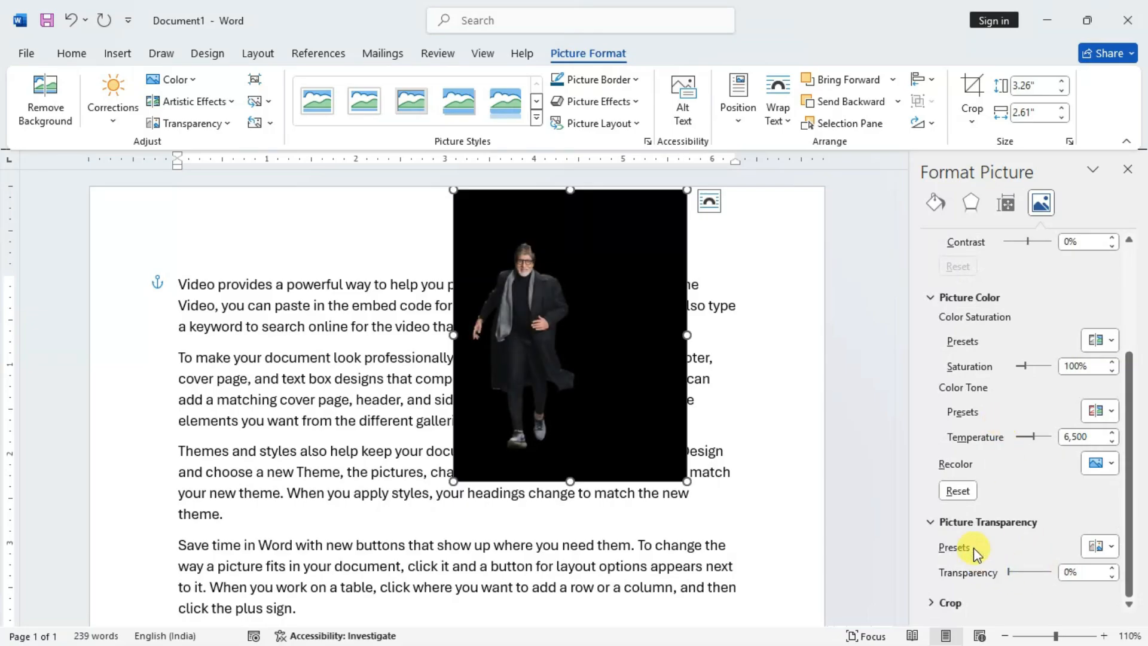
pyautogui.moveTo(640, 356); pyautogui.dragTo(644, 400)
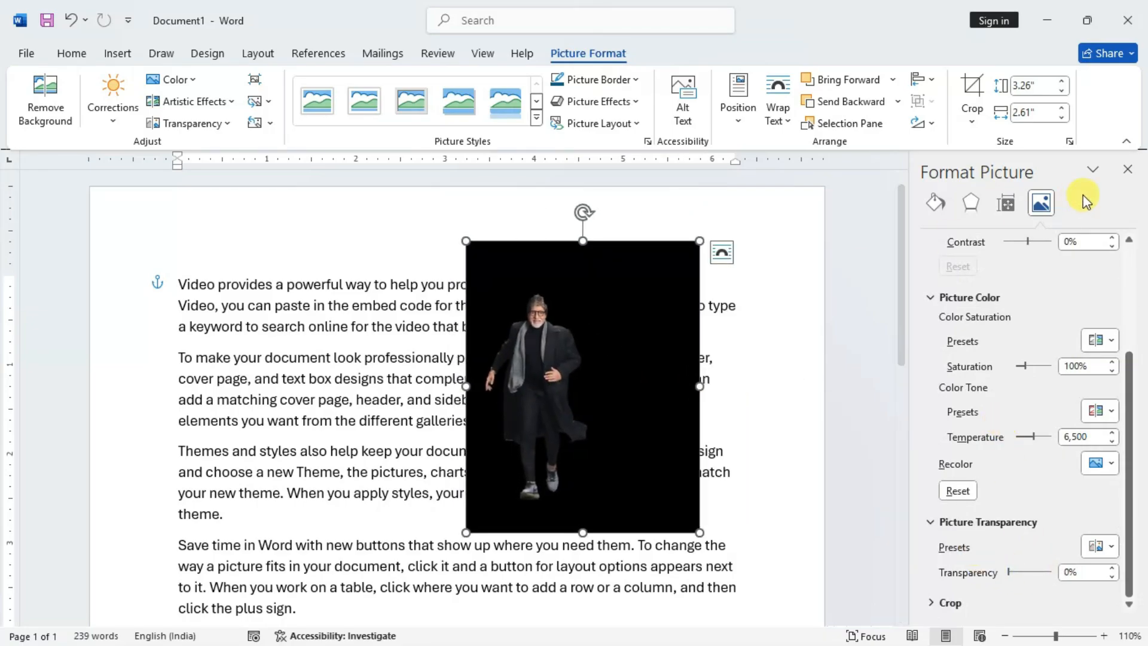
# Step: Shift the picture up and left, try red as its solid fill color, and settle on yellow
pyautogui.click(929, 209)
pyautogui.moveTo(604, 356); pyautogui.dragTo(558, 322)
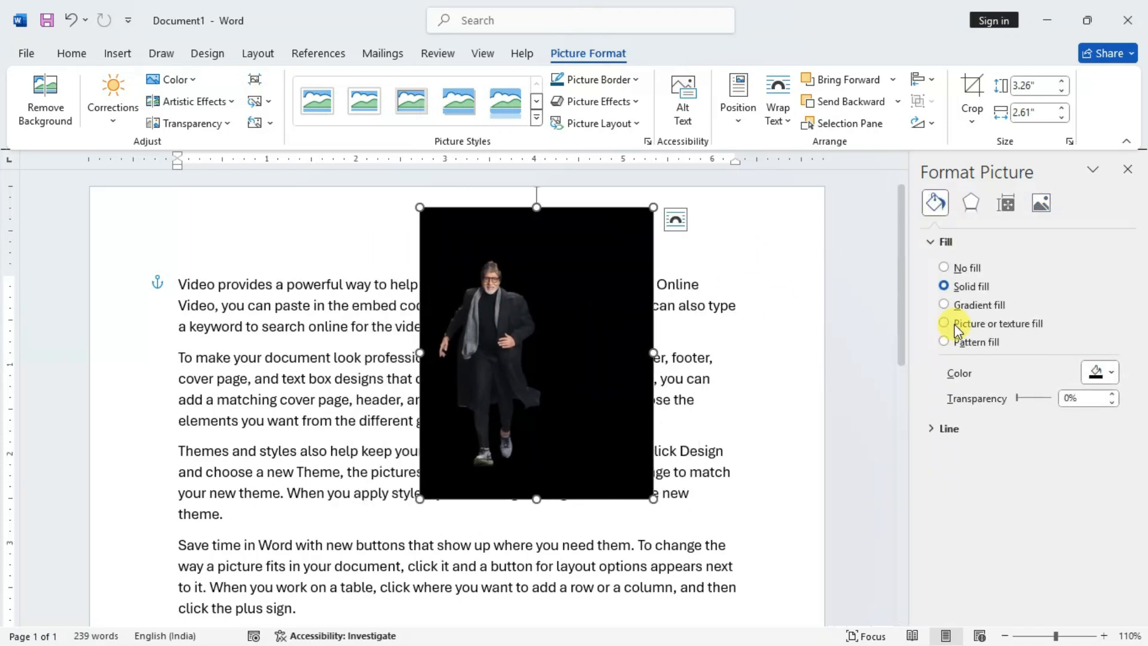
pyautogui.click(1110, 375)
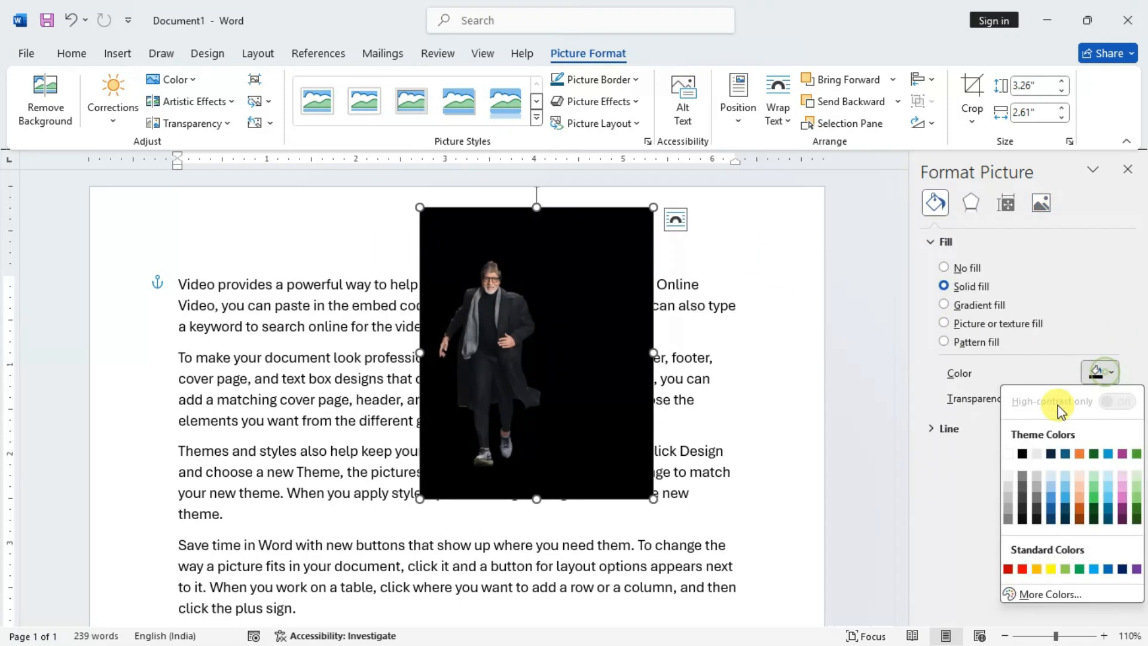
pyautogui.click(1023, 570)
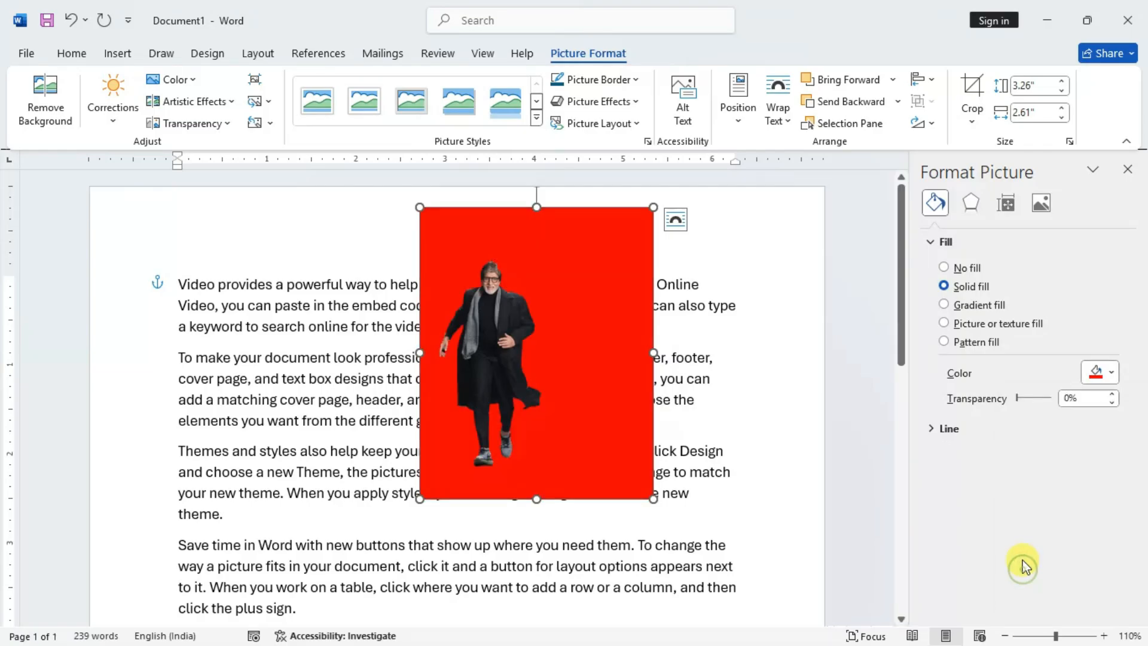
pyautogui.click(1096, 375)
pyautogui.click(1052, 569)
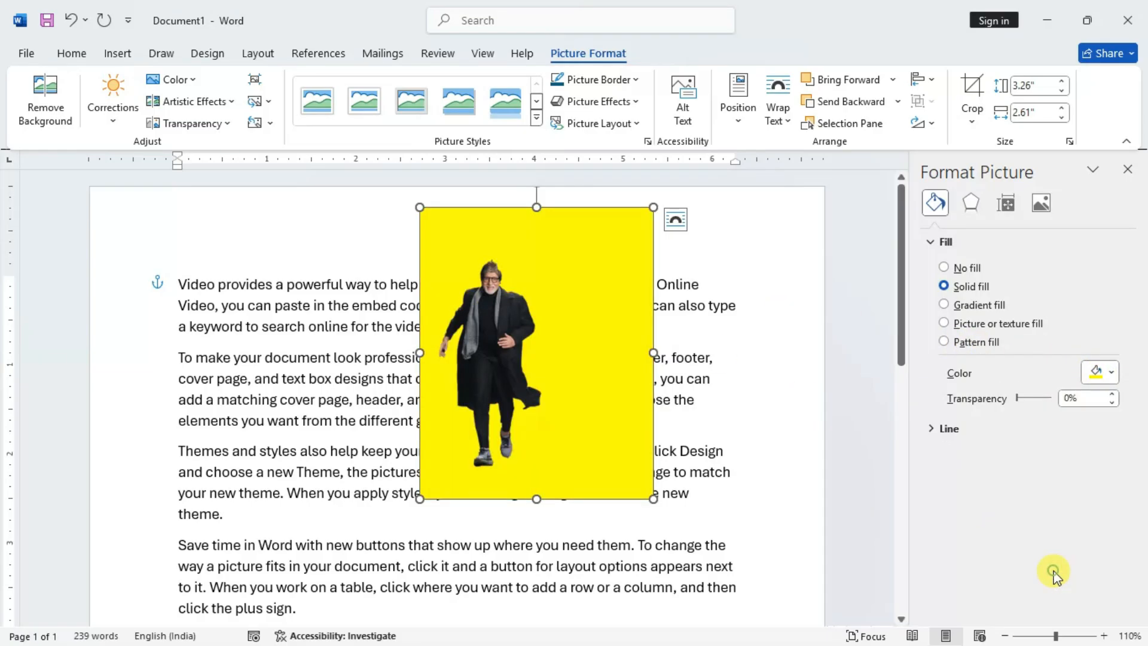
# Step: Deselect and reselect the yellow-filled picture, reposition it further left over the paragraphs, and reopen its Fill settings
pyautogui.click(707, 315)
pyautogui.click(577, 318)
pyautogui.moveTo(576, 318); pyautogui.dragTo(546, 333)
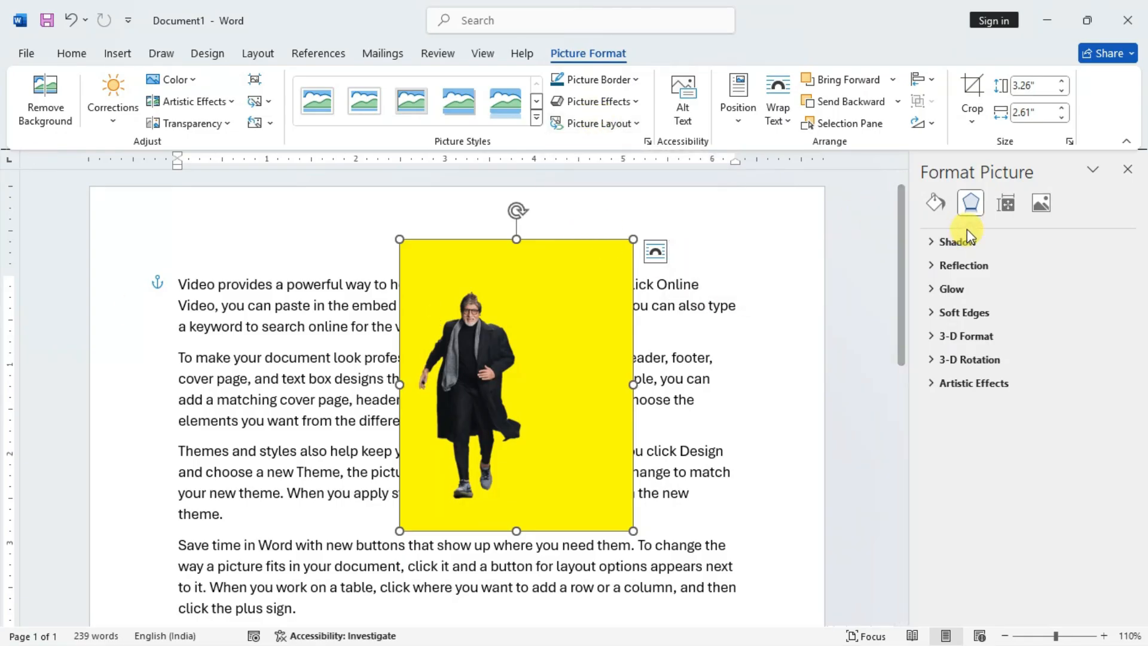
pyautogui.click(936, 203)
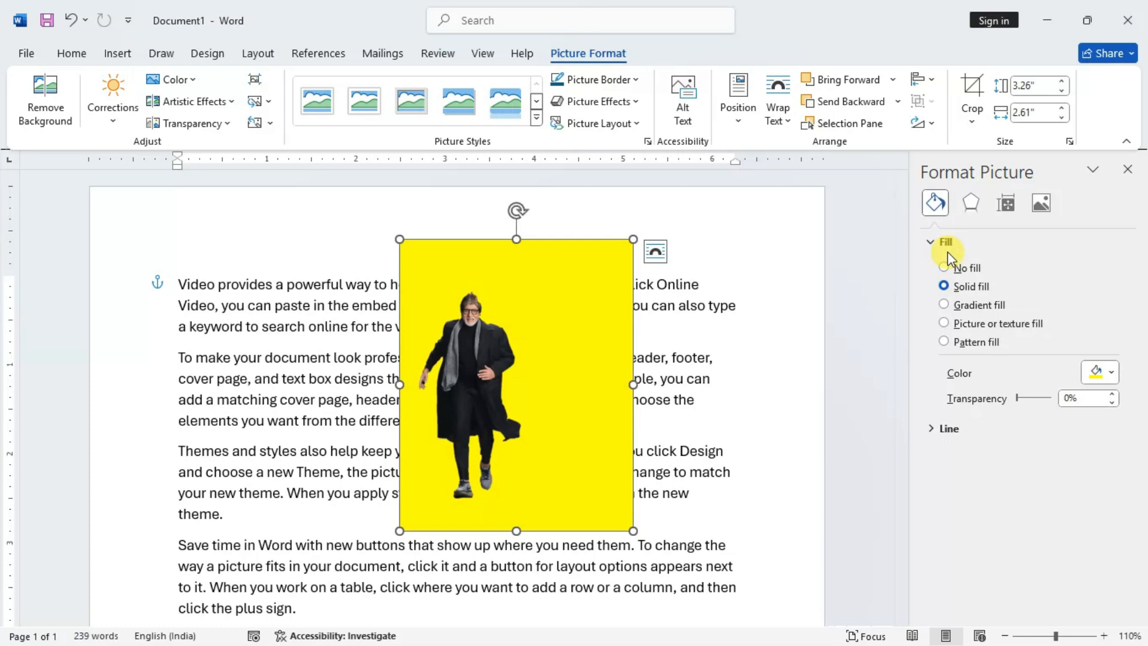
pyautogui.moveTo(494, 375); pyautogui.dragTo(440, 374)
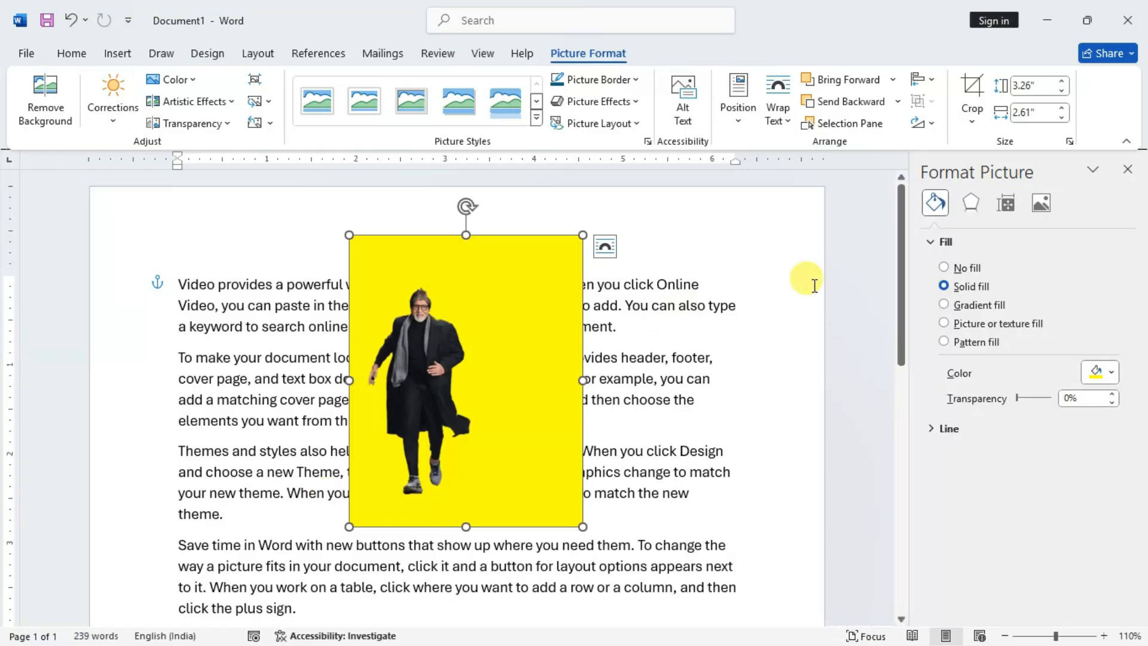
# Step: Compare No fill and Solid fill behind the figure and switch the picture to a gradient fill
pyautogui.click(963, 268)
pyautogui.click(961, 288)
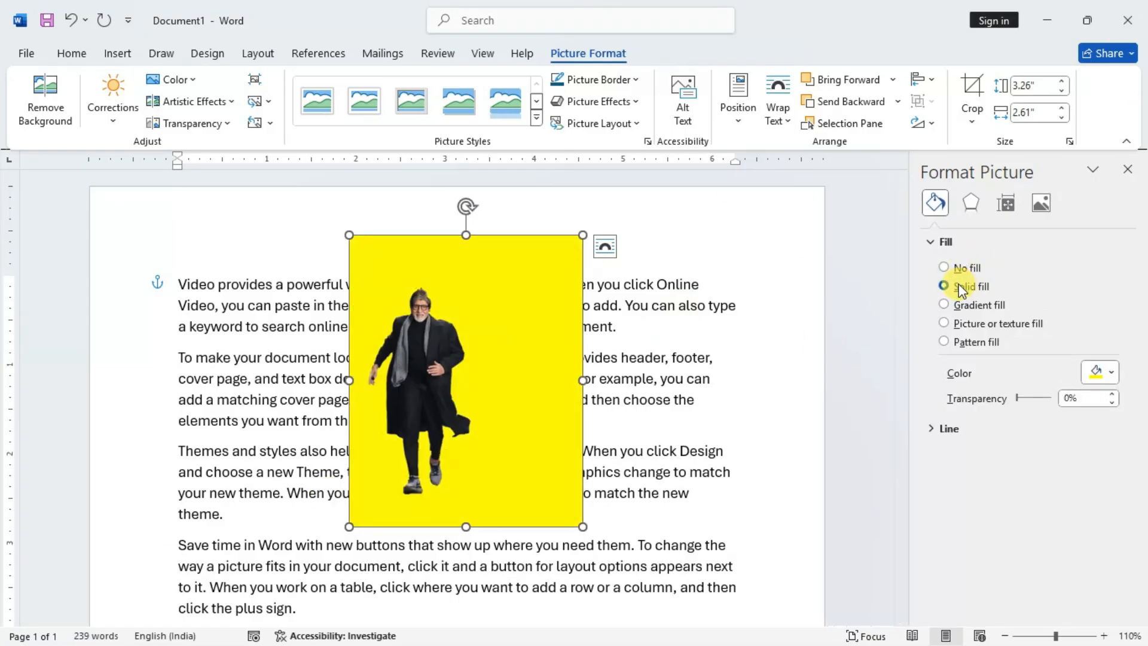
pyautogui.click(967, 308)
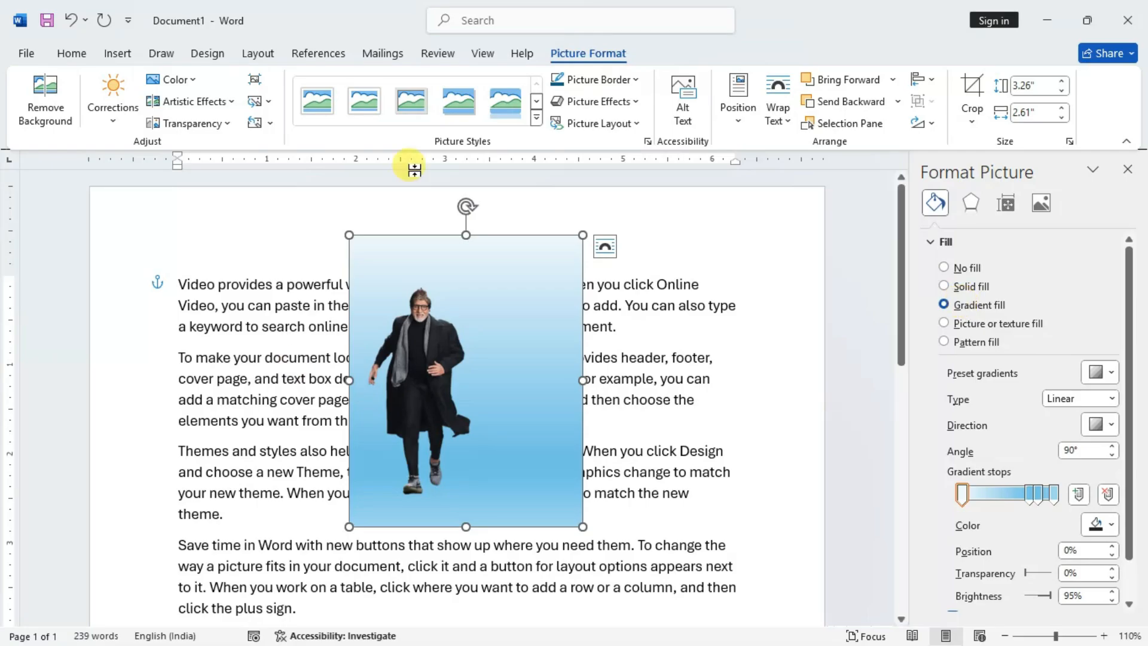
# Step: Rearrange the gradient stops, placing the medium-blue stop at 4% and the pale stop past the middle
pyautogui.scroll(-1, 981, 330)
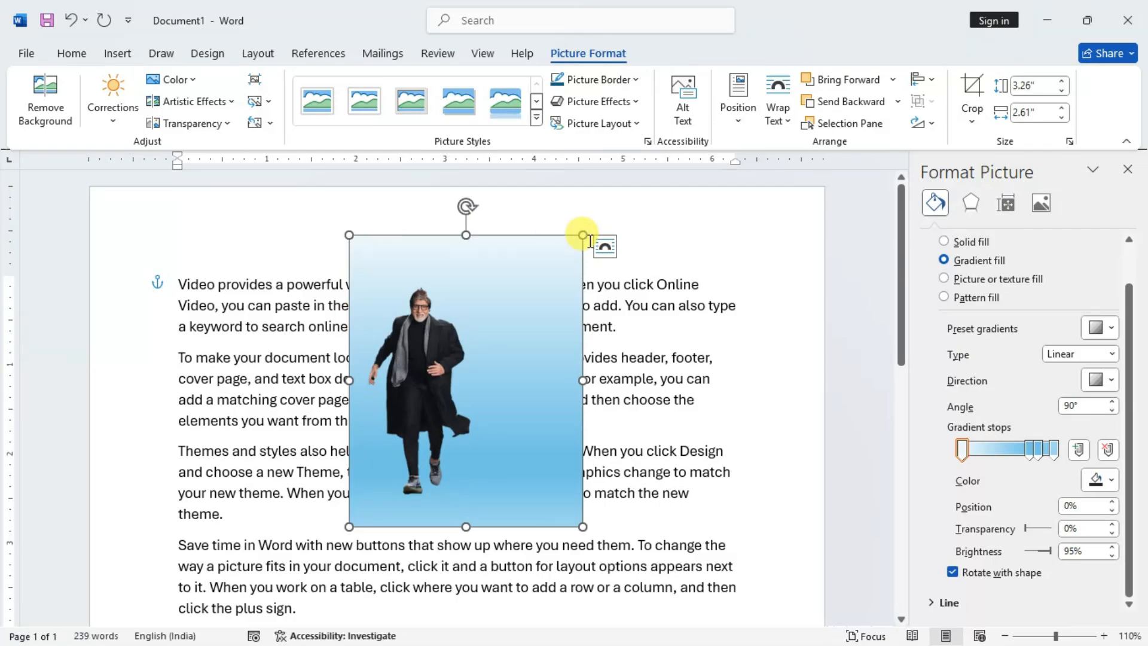
pyautogui.moveTo(1031, 453)
pyautogui.mouseDown()
pyautogui.moveTo(965, 448)
pyautogui.moveTo(1024, 448)
pyautogui.mouseUp()
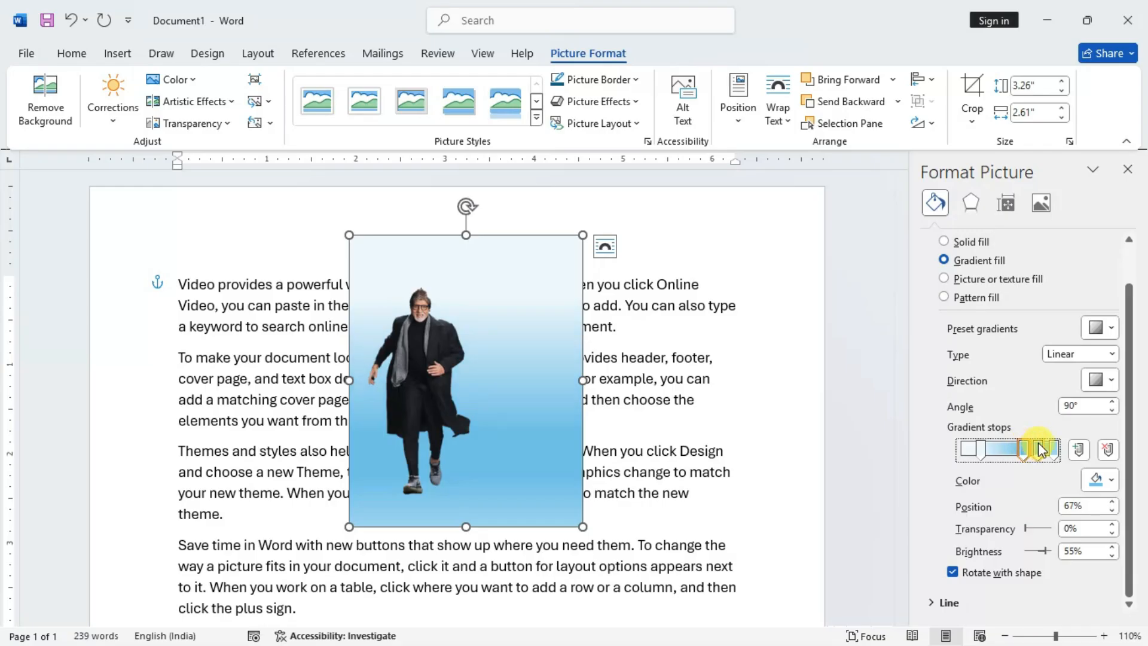
pyautogui.press('Delete')
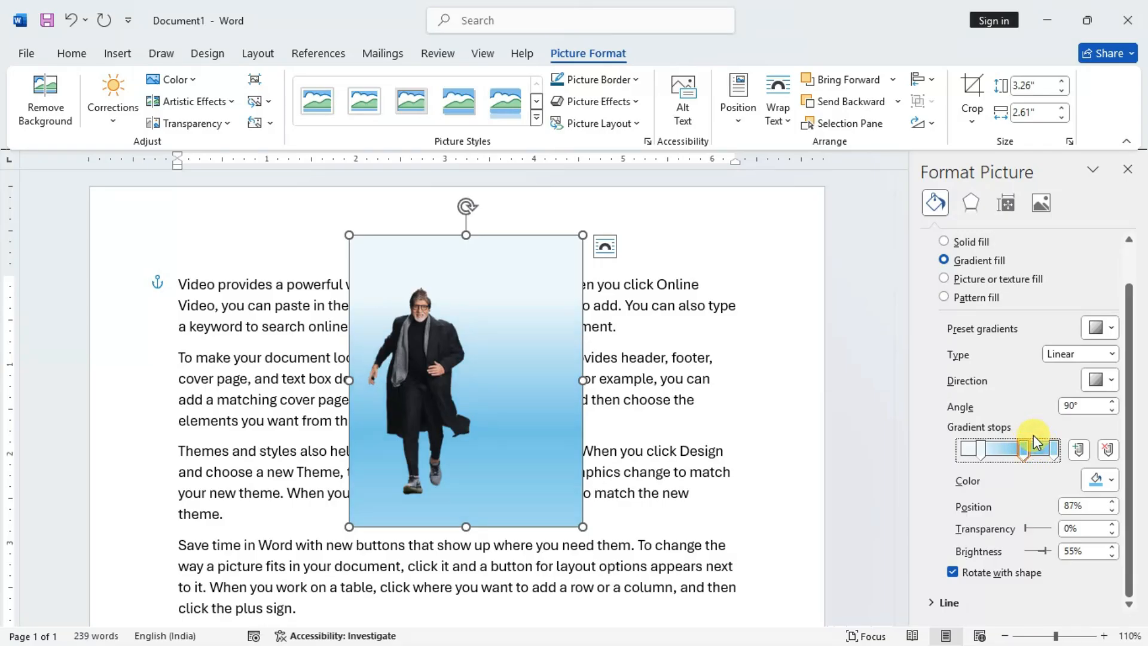
pyautogui.moveTo(1025, 449); pyautogui.dragTo(965, 460)
pyautogui.click(983, 452)
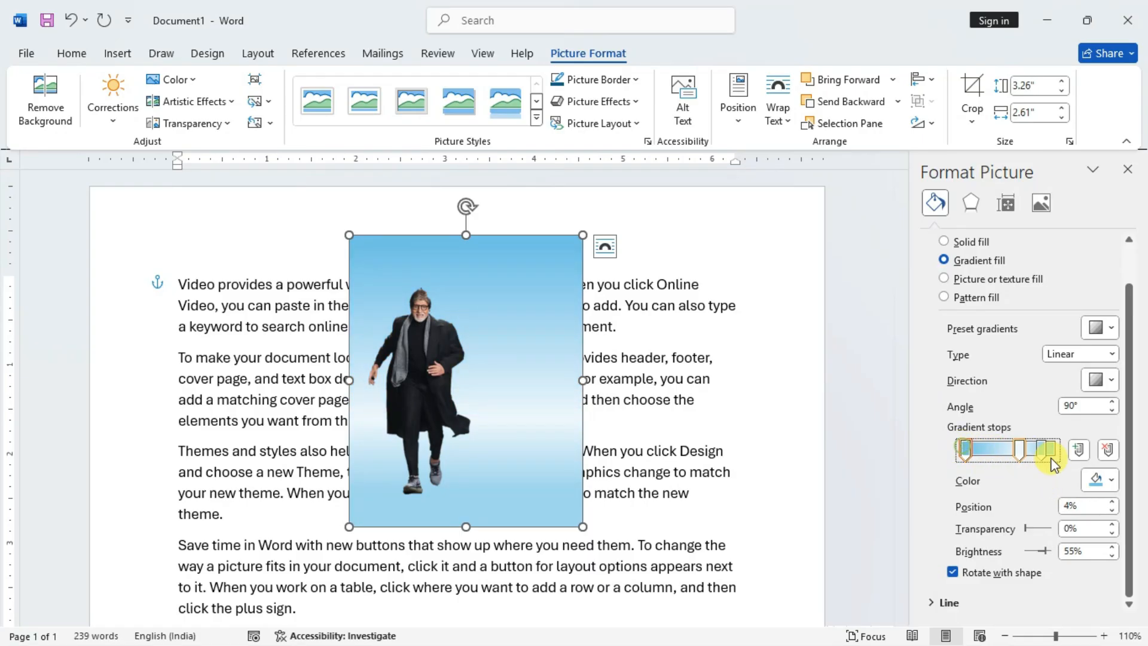
# Step: Color the gradient stop at 4% red and the stop at 87% dark red
pyautogui.click(1096, 479)
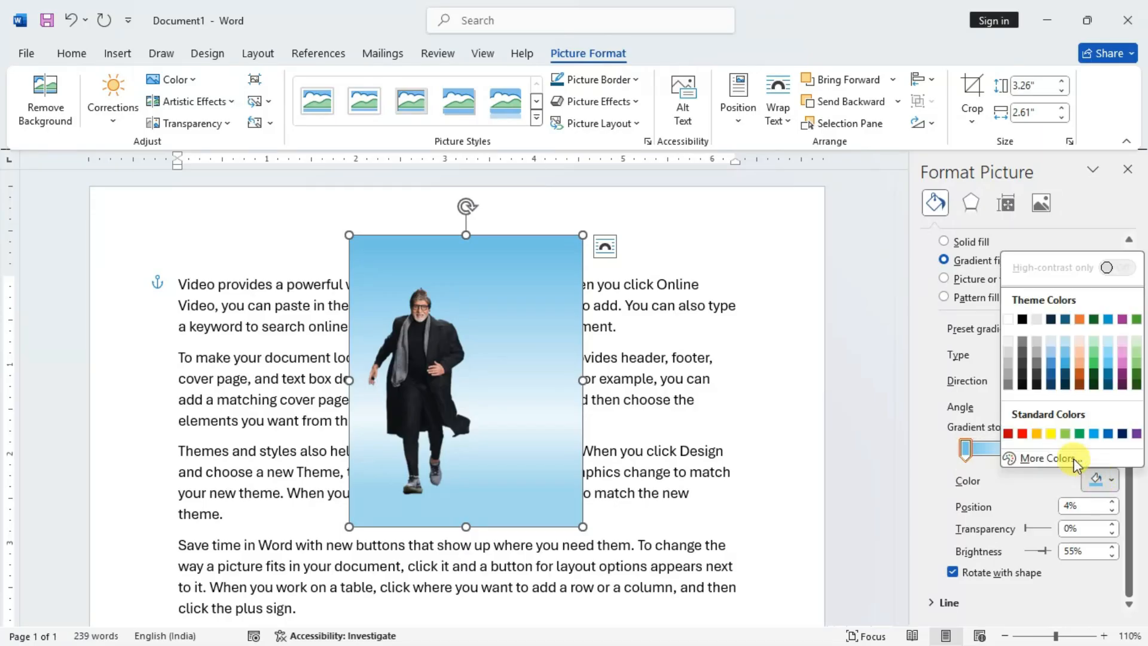
pyautogui.click(1023, 435)
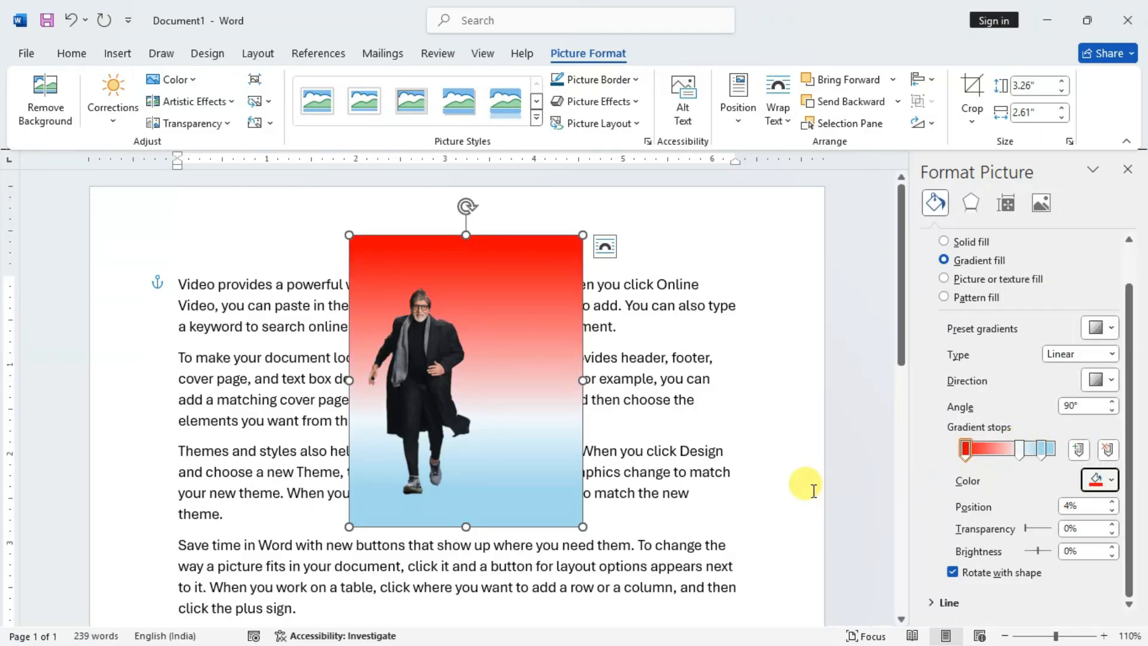
pyautogui.click(1042, 449)
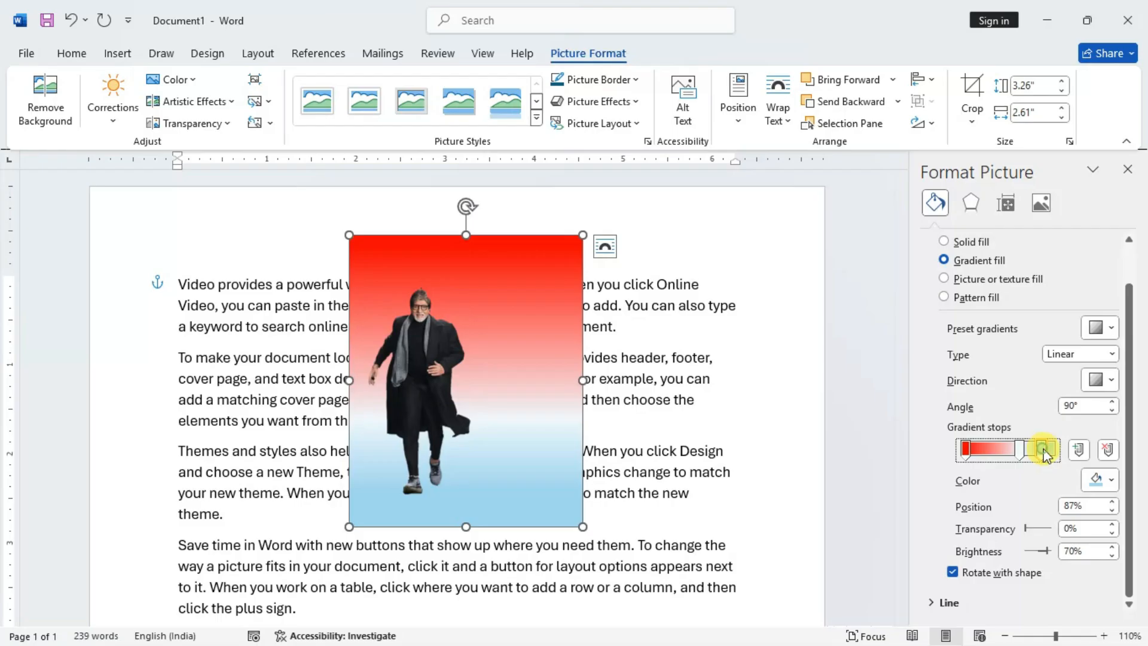
pyautogui.click(1100, 480)
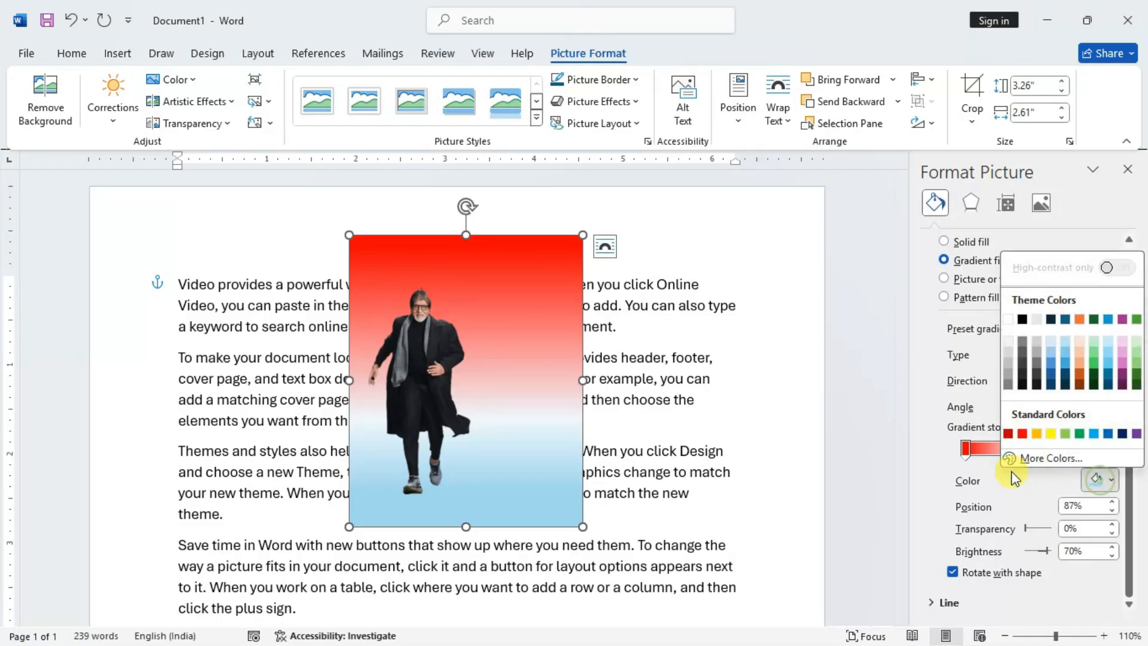
pyautogui.click(1009, 435)
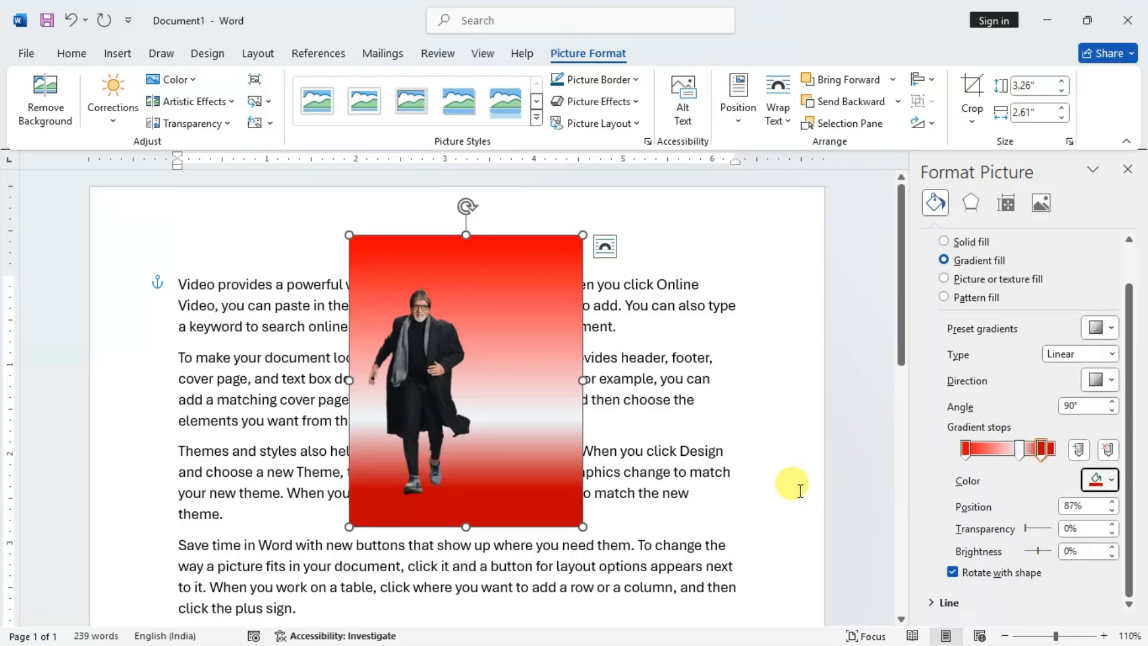
# Step: Move the pale gradient stop to 44%, then deselect and reselect the picture and return to its Fill settings
pyautogui.moveTo(1020, 450); pyautogui.dragTo(999, 456)
pyautogui.click(697, 454)
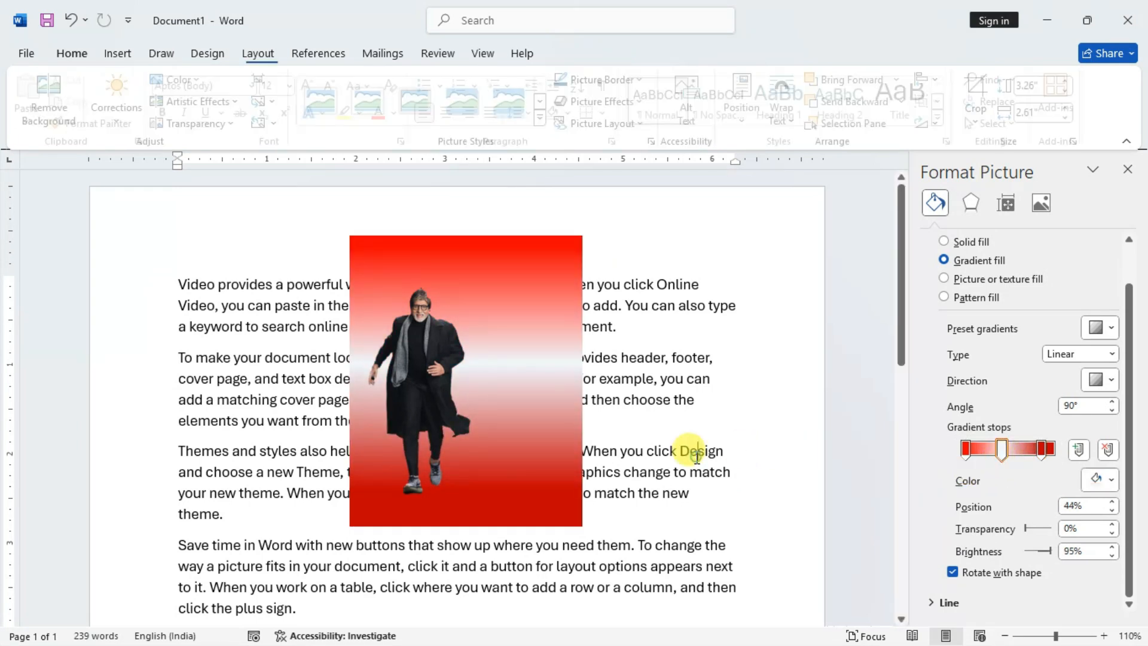
pyautogui.click(520, 367)
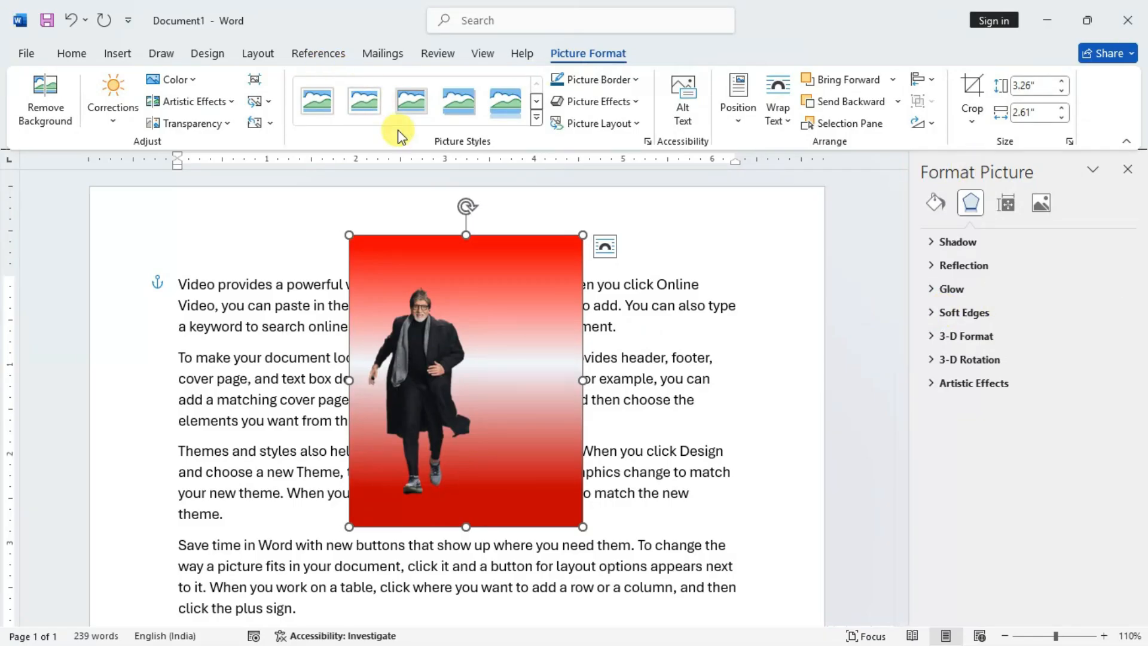
pyautogui.click(945, 202)
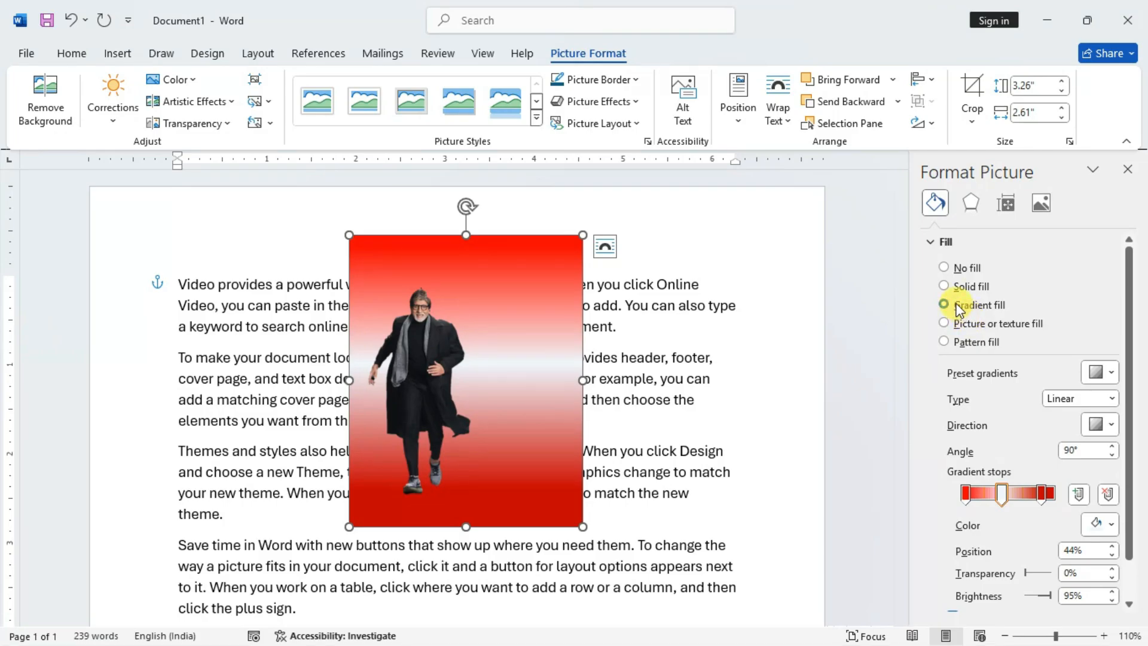
# Step: Apply a parallel 3-D rotation preset that angles the picture sideways, and add a bevel preset from the bevel gallery's last row
pyautogui.click(969, 205)
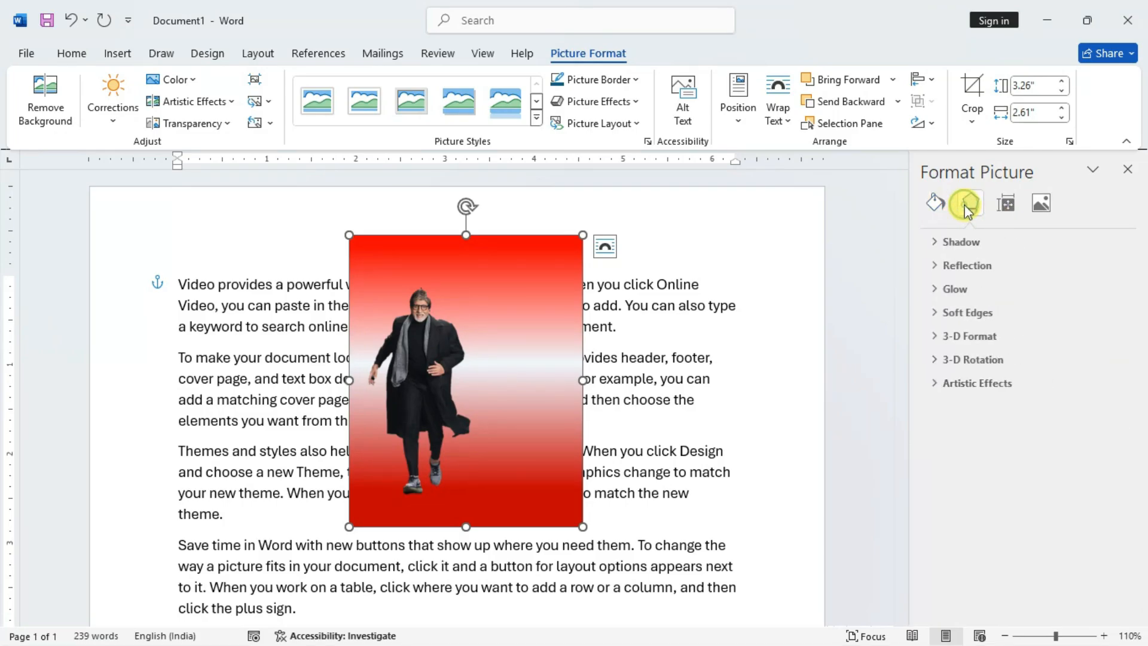
pyautogui.click(932, 242)
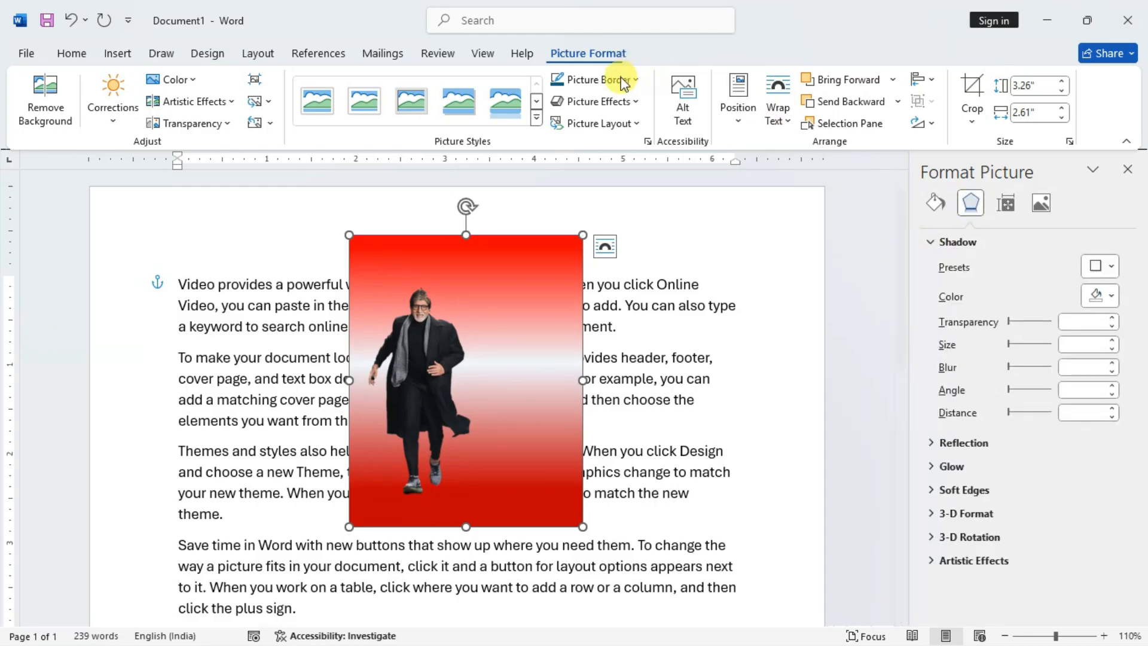
pyautogui.click(610, 103)
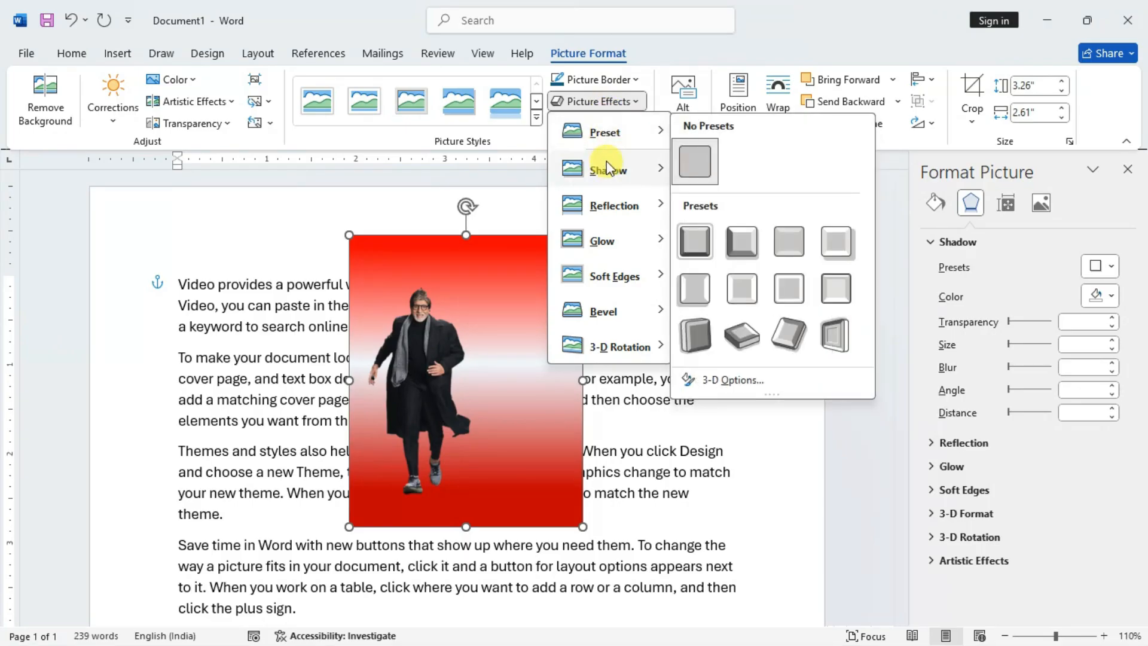
pyautogui.moveTo(612, 204)
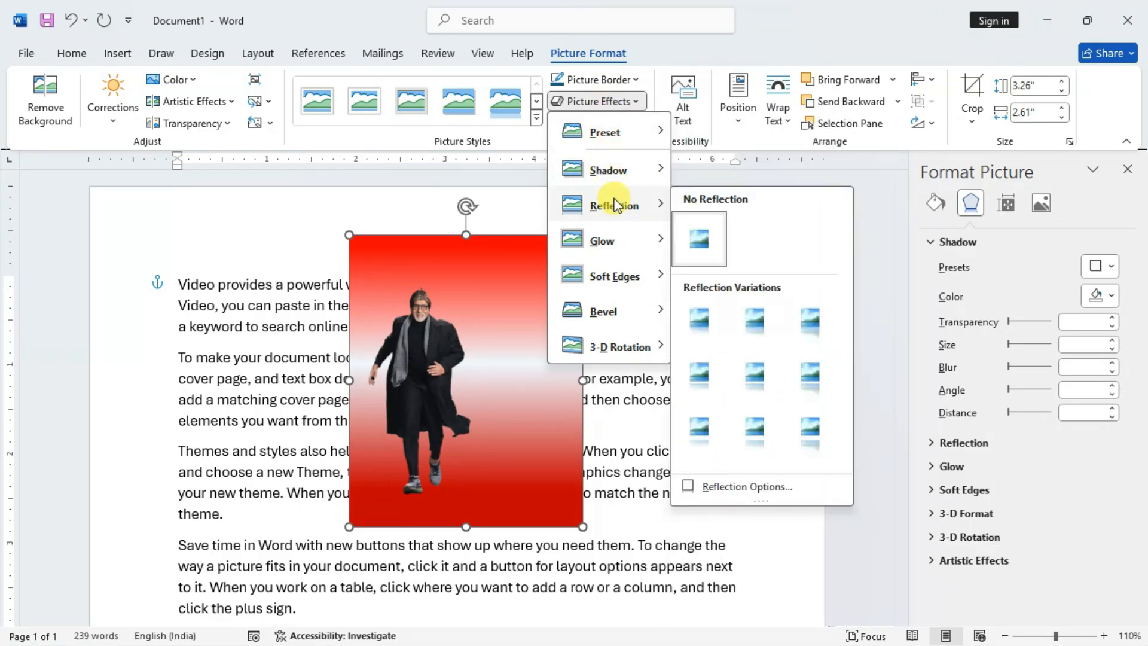
pyautogui.moveTo(621, 287)
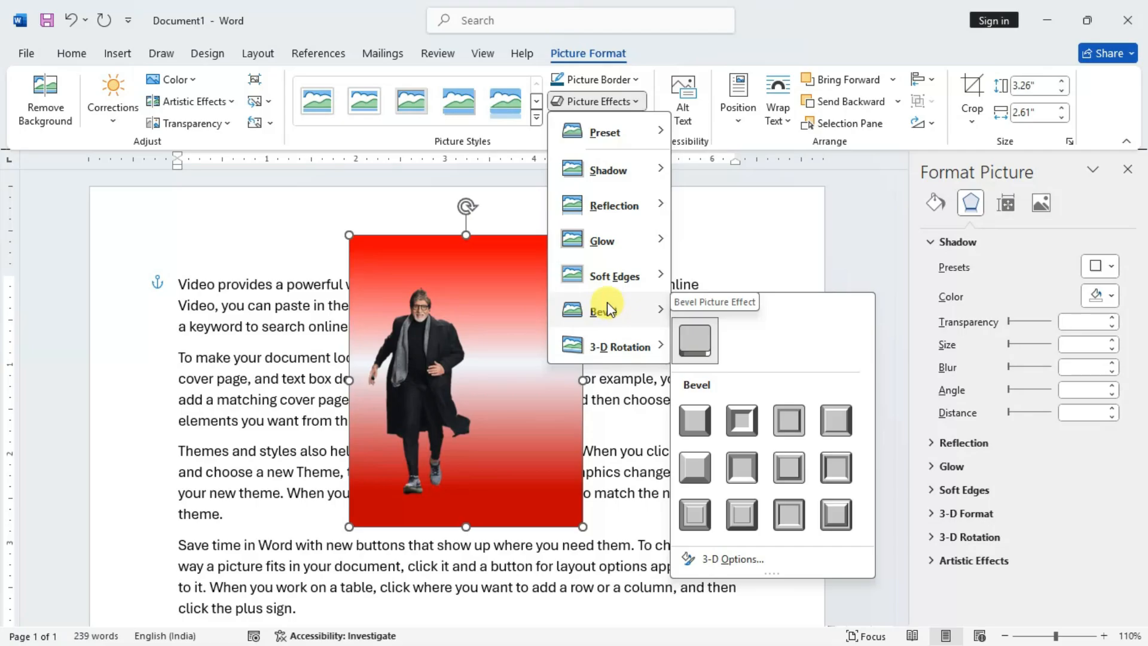
pyautogui.moveTo(600, 350)
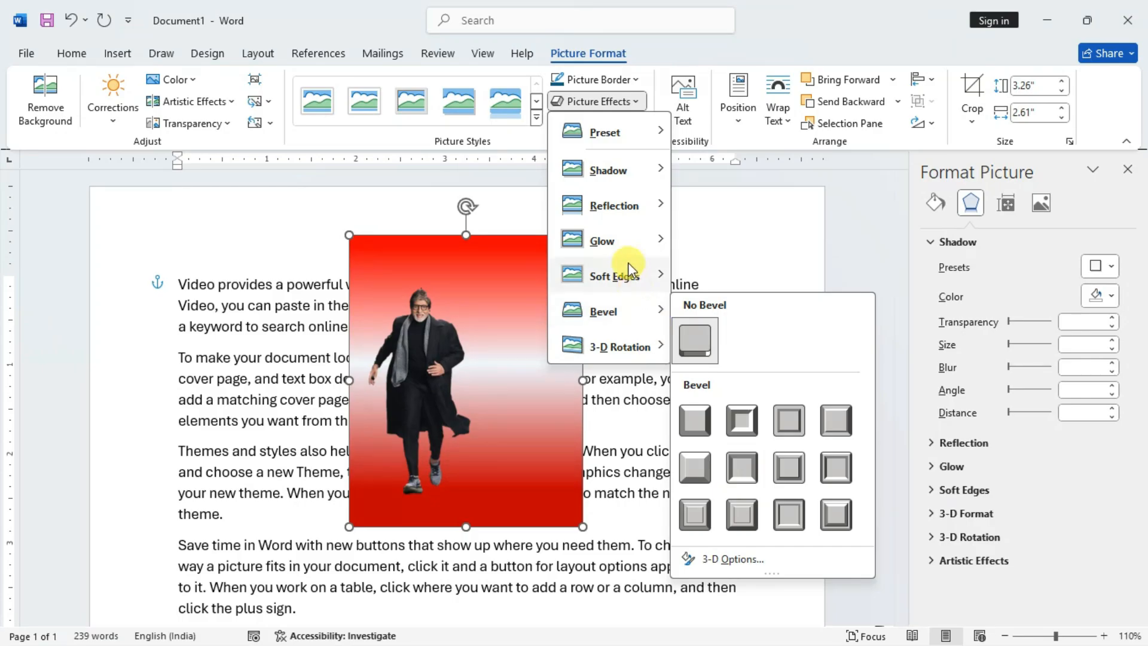
pyautogui.moveTo(625, 146)
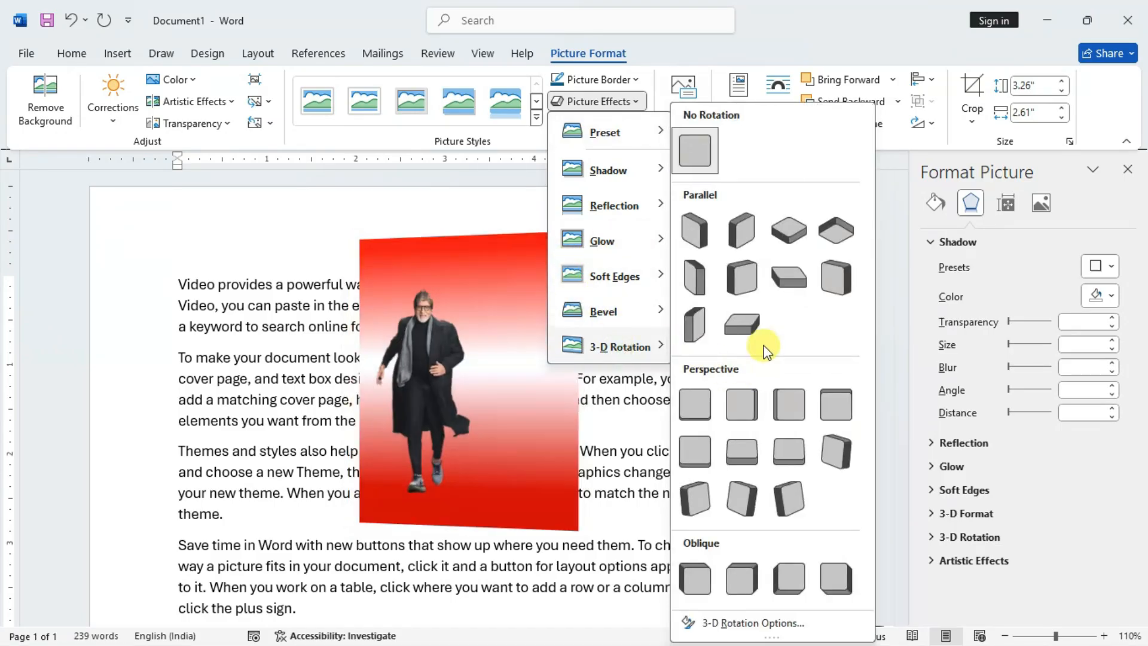
pyautogui.click(745, 272)
pyautogui.click(599, 101)
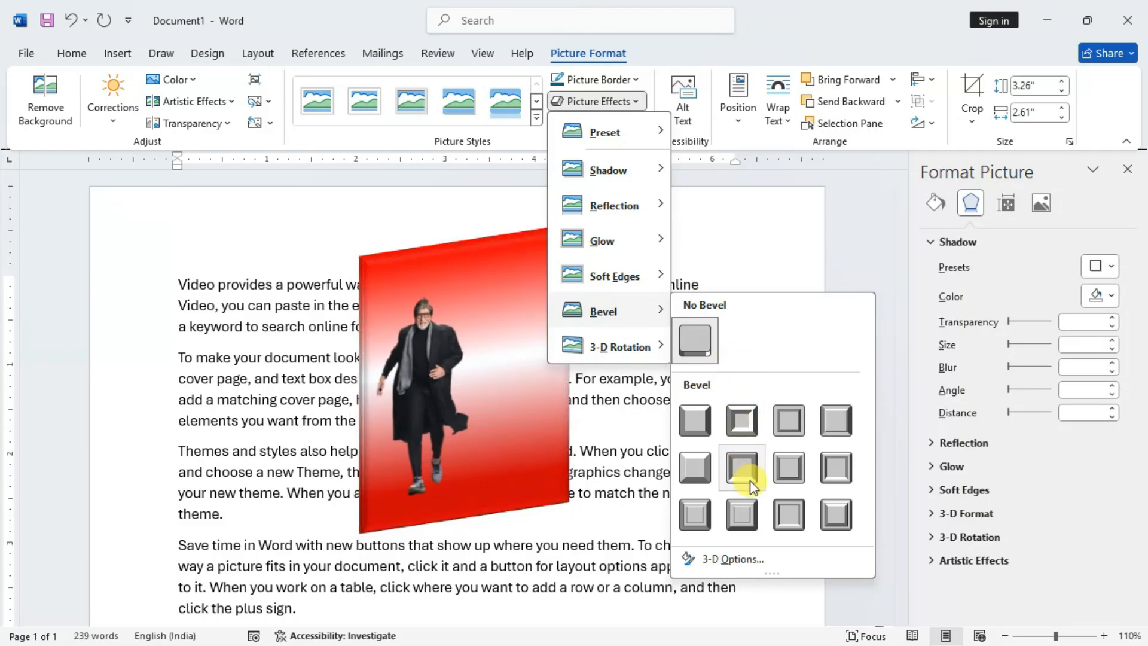
pyautogui.click(792, 513)
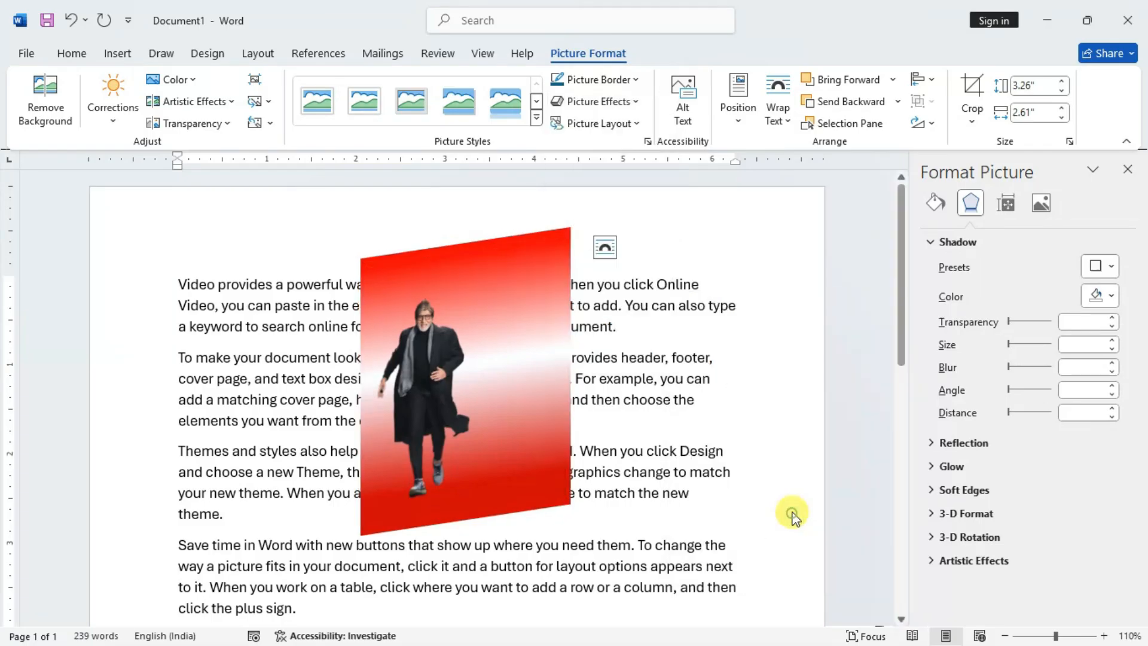
# Step: Set the picture's 3-D Format depth size to 15 pt
pyautogui.click(931, 515)
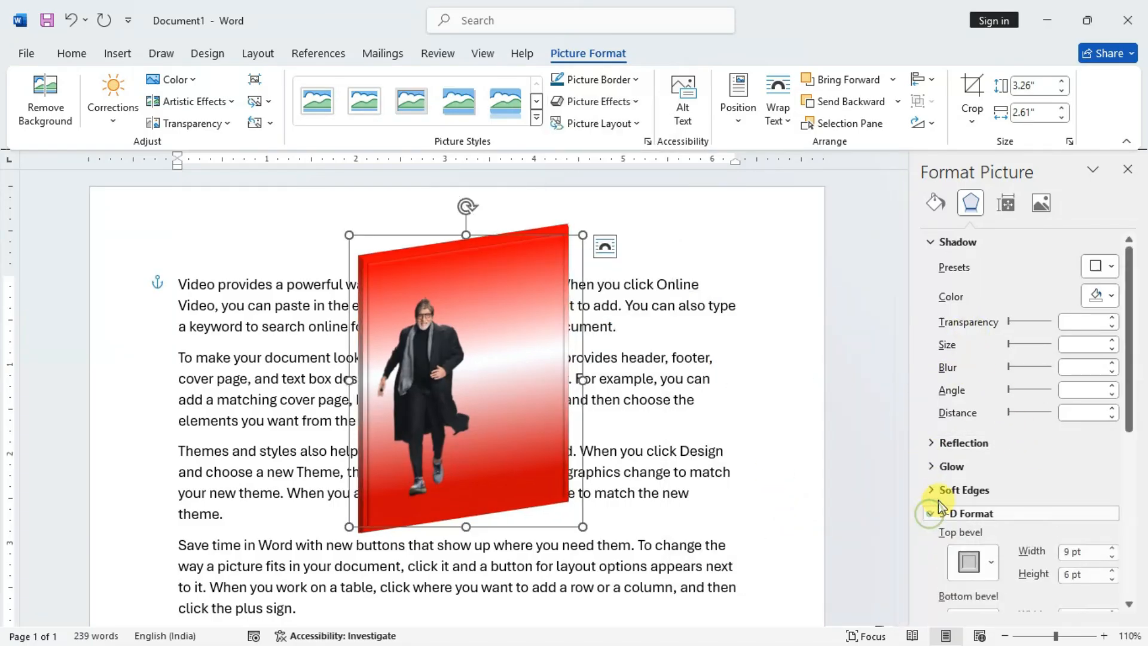
pyautogui.scroll(-5, 957, 487)
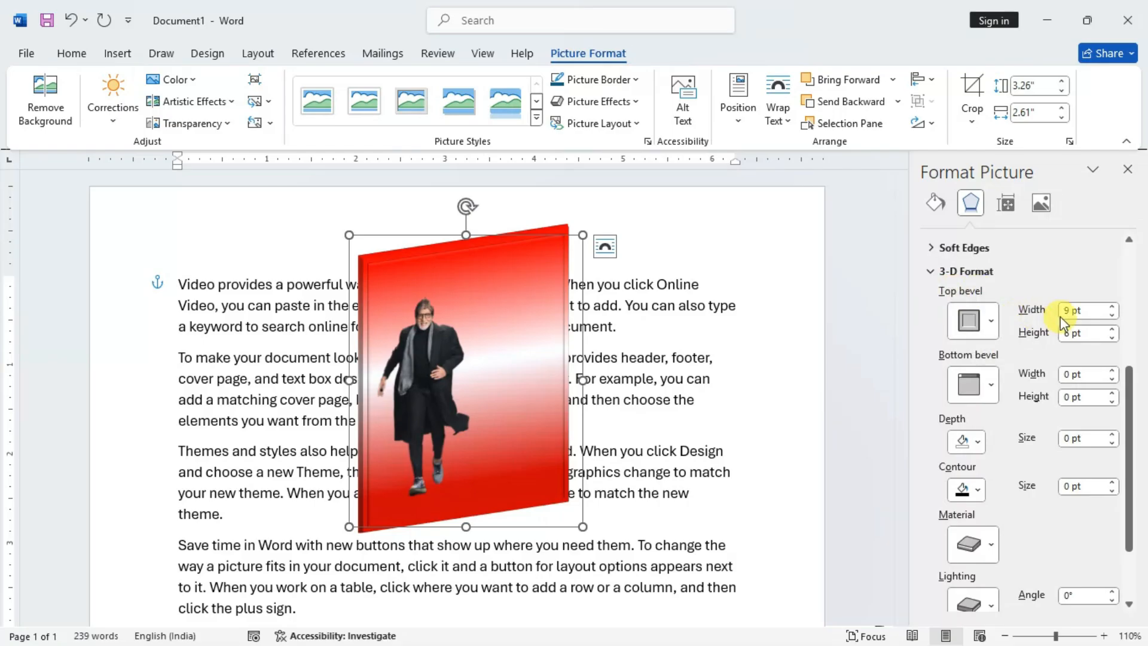
pyautogui.scroll(-3, 1011, 381)
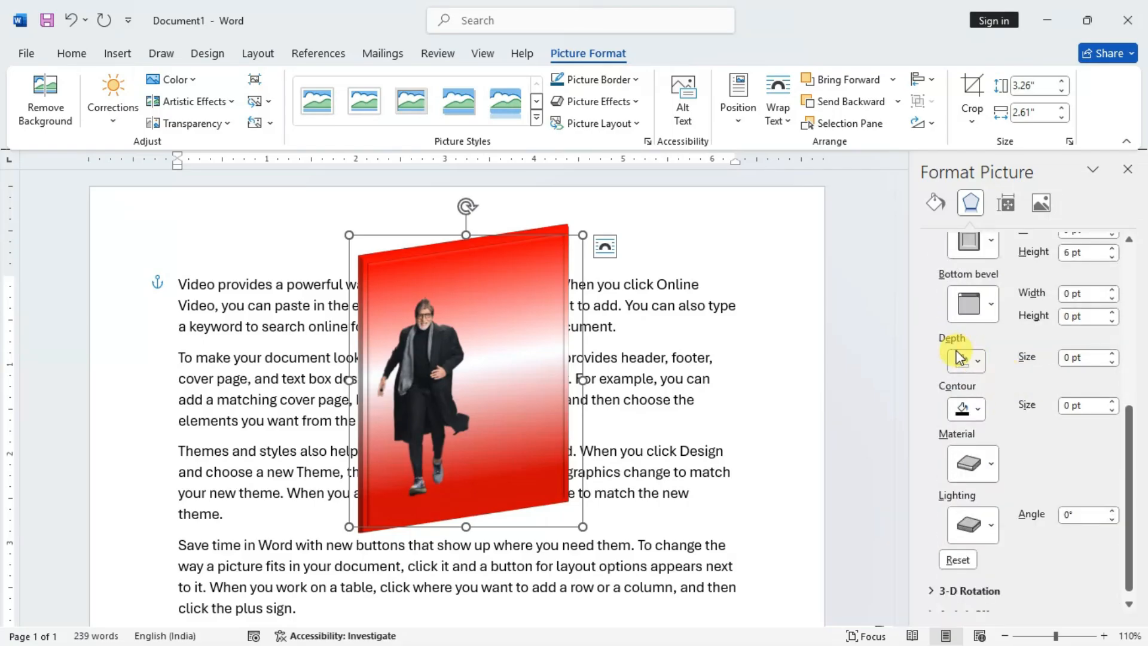
pyautogui.click(1113, 354)
pyautogui.click(1113, 354)
pyautogui.click(1113, 355)
pyautogui.click(1113, 354)
pyautogui.click(1113, 354)
pyautogui.click(1113, 354)
pyautogui.click(1113, 354)
pyautogui.click(1113, 354)
pyautogui.click(1113, 354)
pyautogui.click(1113, 355)
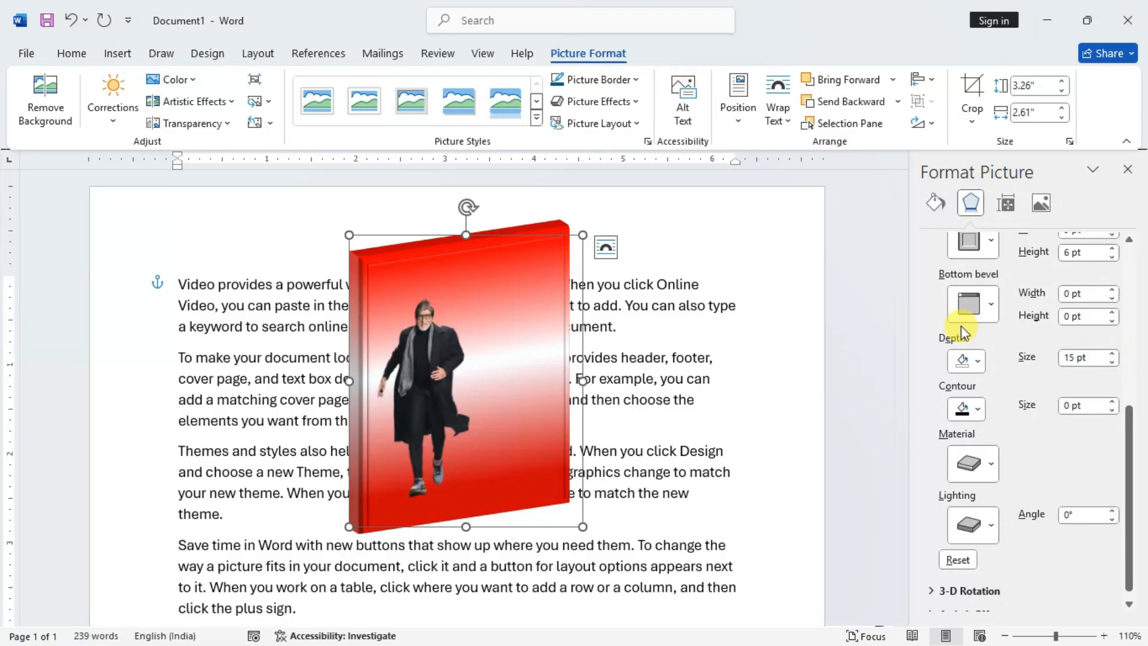
# Step: Move the 3-D picture about 0.4 inch to the left over the text, keeping it selected with its 3-D Format settings in view
pyautogui.click(604, 325)
pyautogui.moveTo(448, 306); pyautogui.dragTo(423, 314)
pyautogui.click(431, 278)
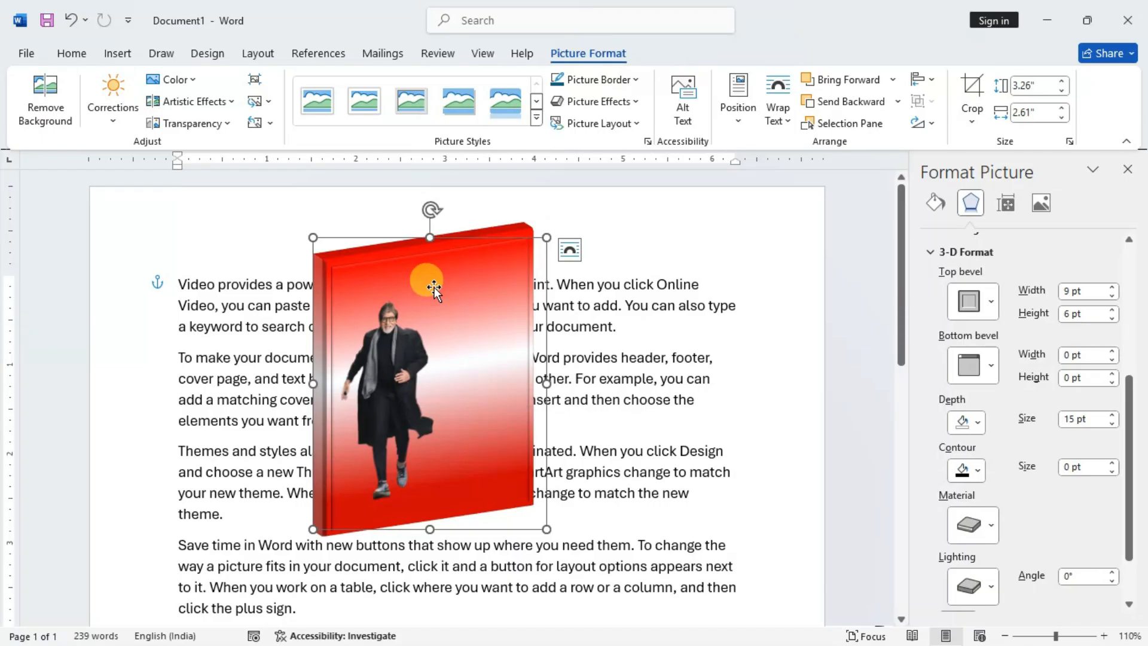
pyautogui.scroll(-3, 1056, 422)
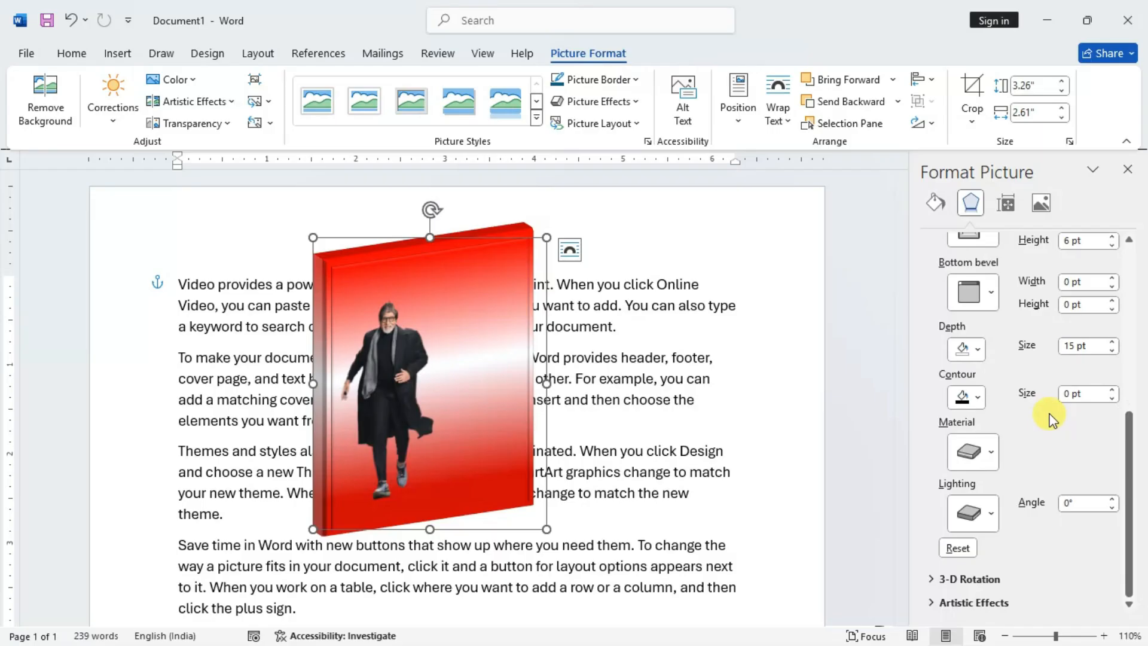